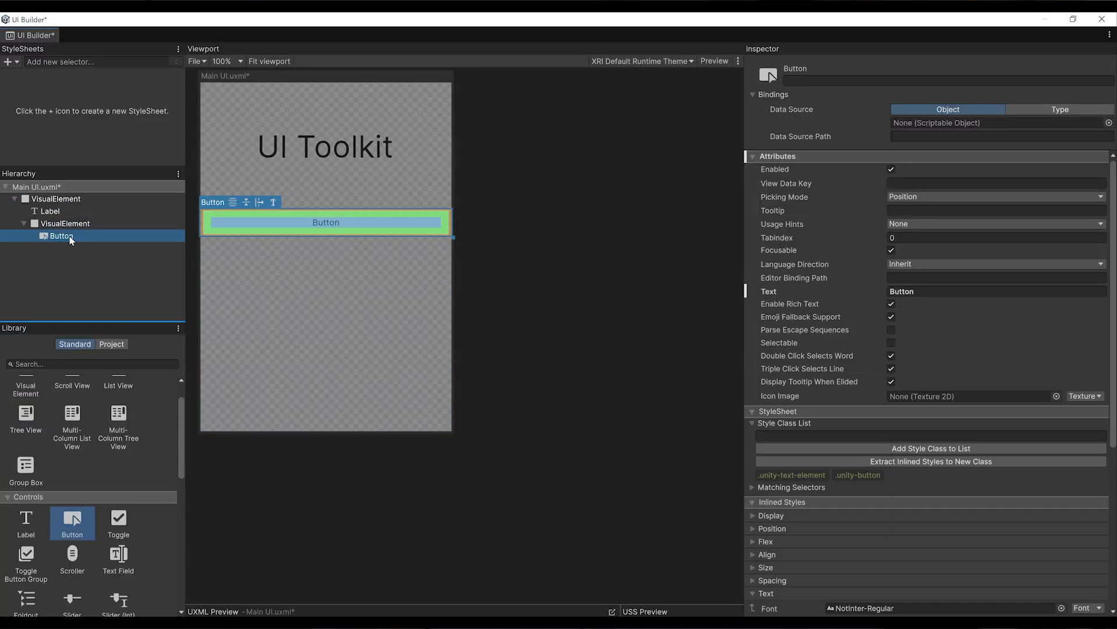
key(ctrl+d)
key(ctrl+d)
click(69, 226)
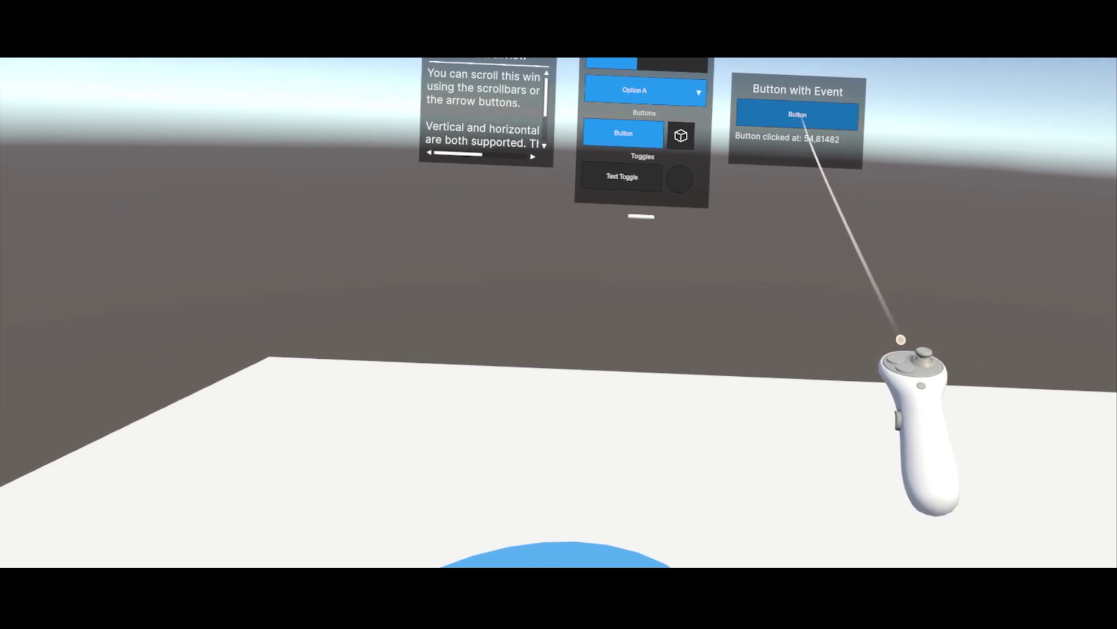
Test the world-space panels in VR by activating the event button and choosing Option B in the dropdown
click(803, 118)
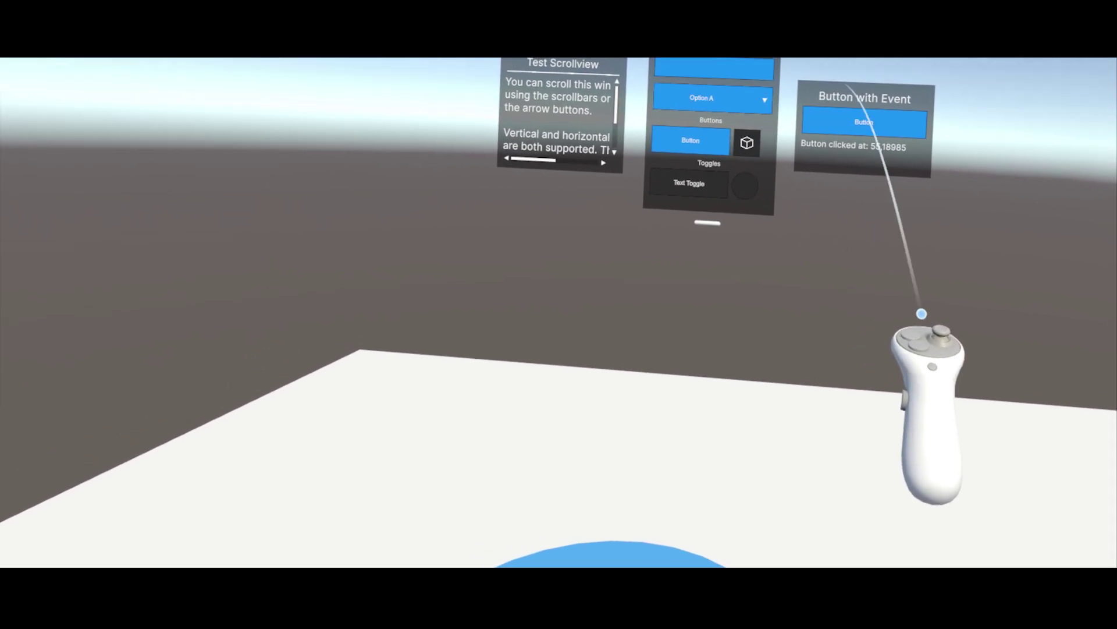
click(725, 94)
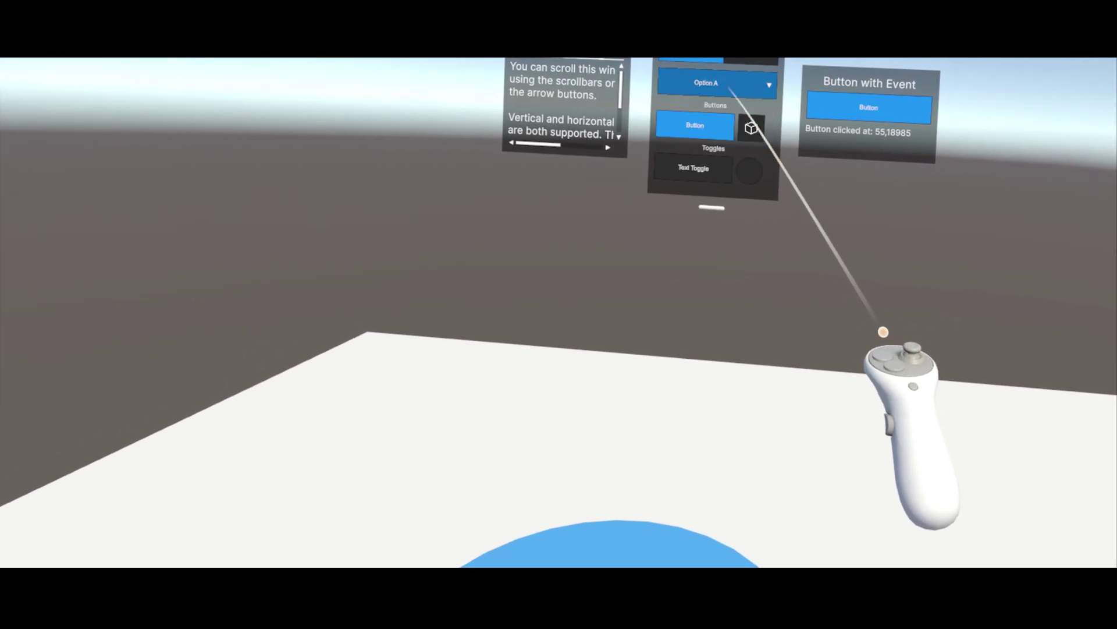
click(687, 123)
click(734, 75)
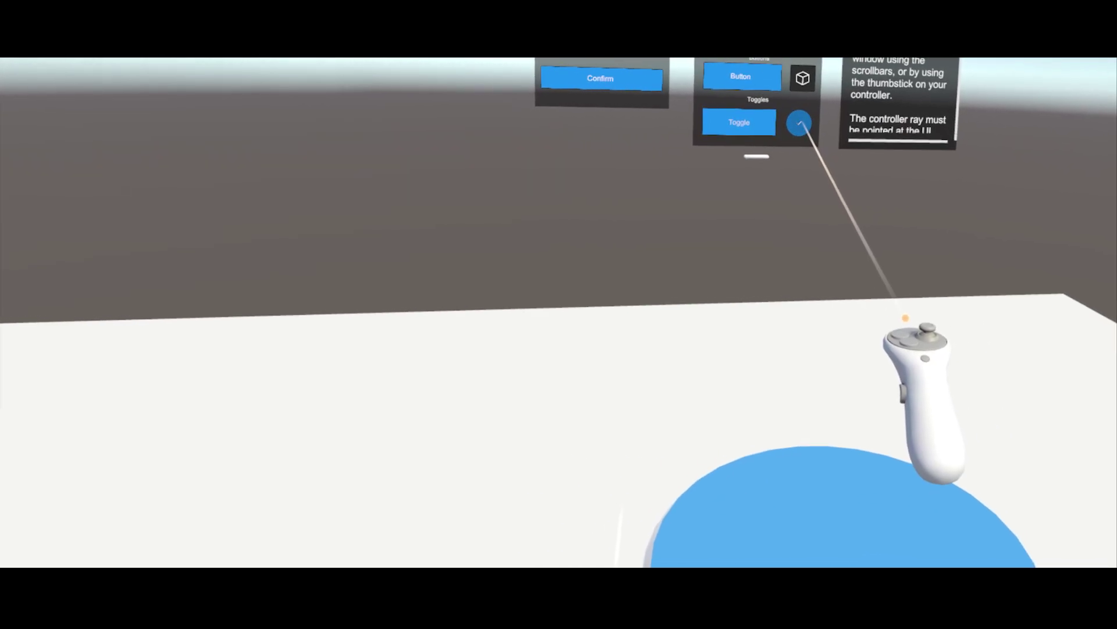
click(801, 117)
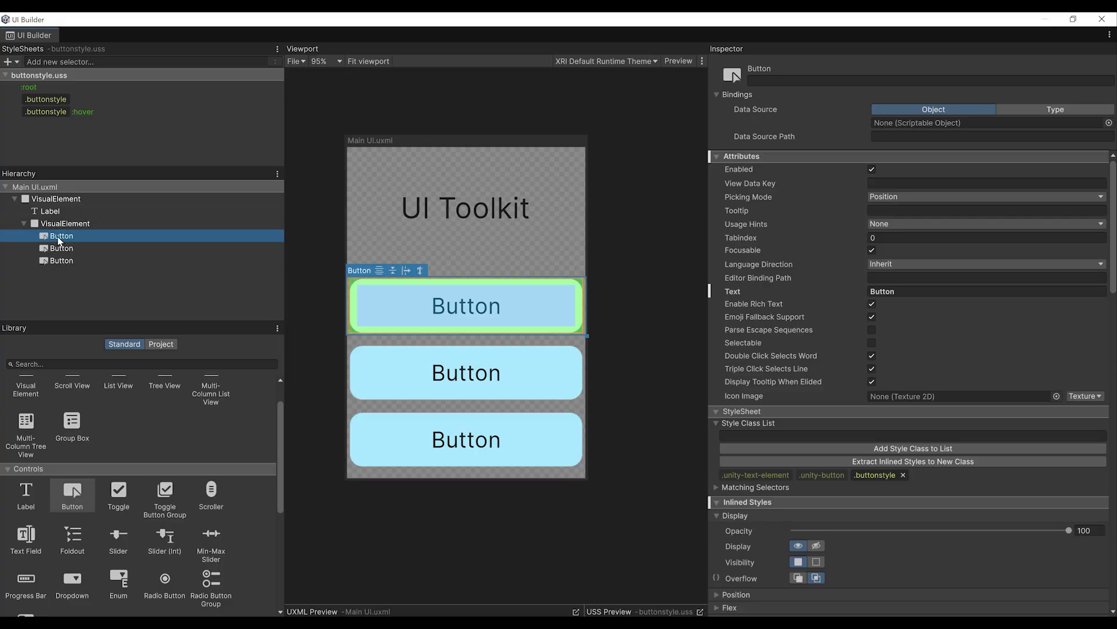
Rename the first button element in the UI Builder hierarchy as Button1 and start renaming the second button
right_click(93, 235)
click(110, 265)
text(Button1)
right_click(93, 248)
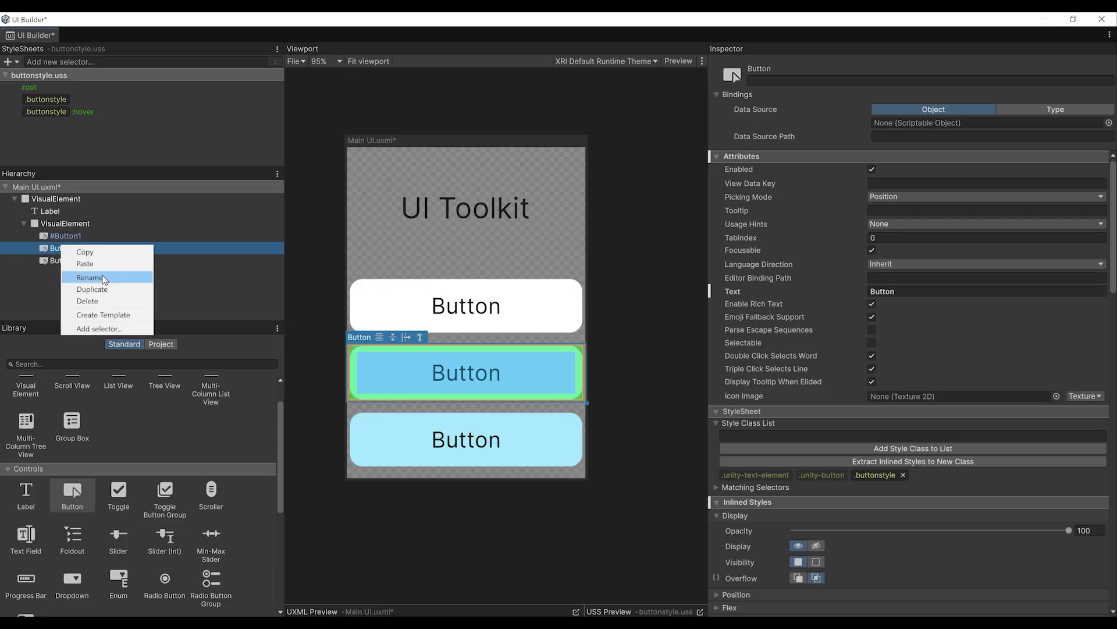
click(111, 277)
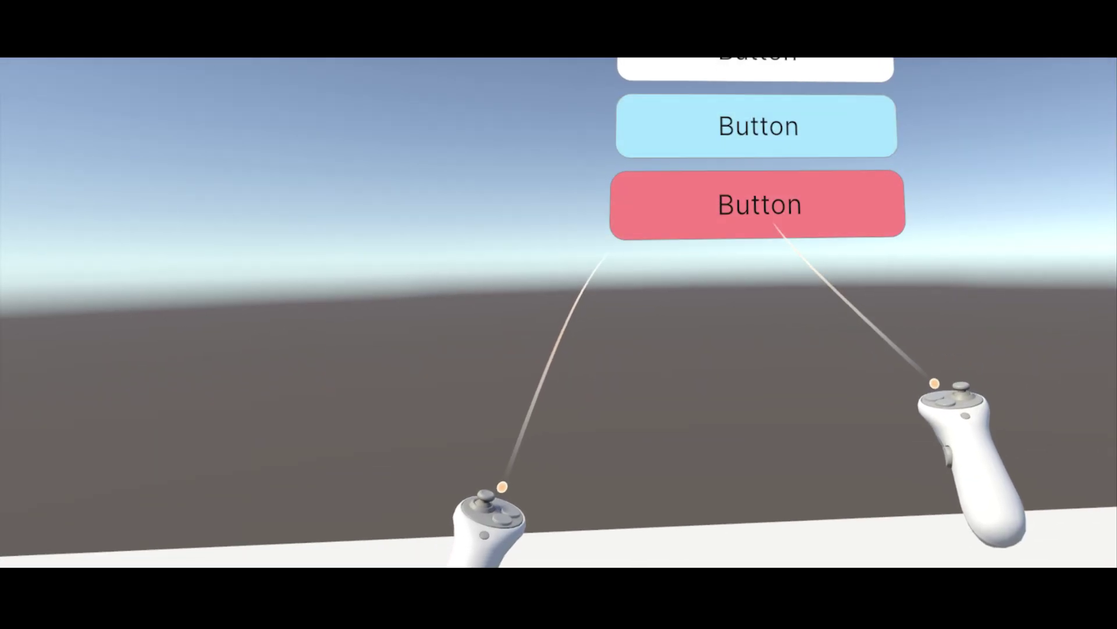
Test the three world-space UI Toolkit buttons in VR with the controller ray
click(756, 137)
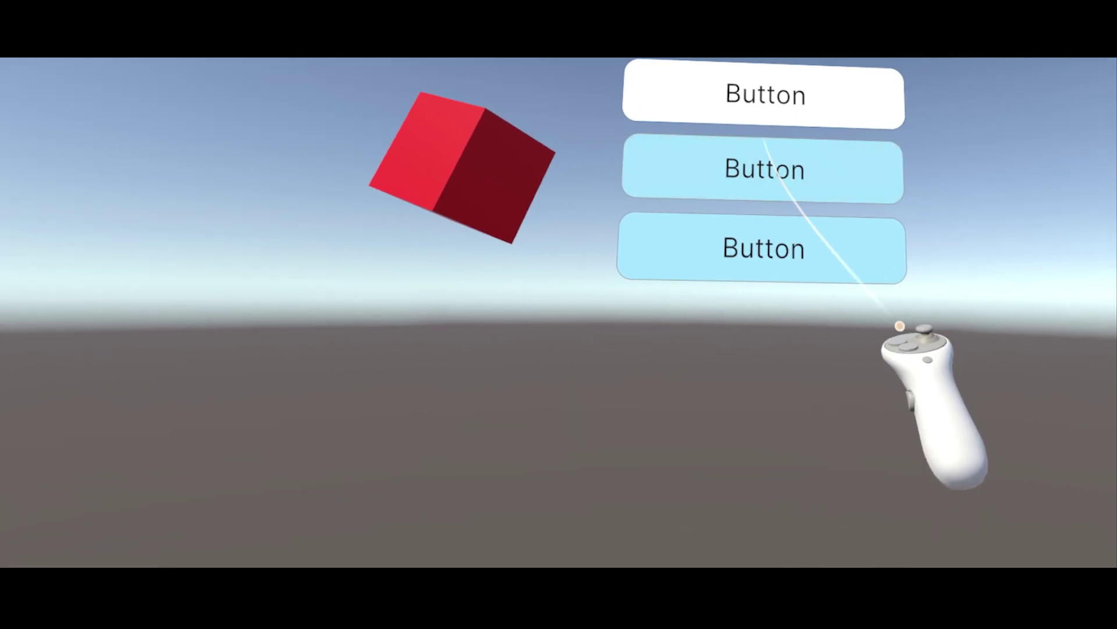
click(783, 175)
click(780, 256)
click(756, 125)
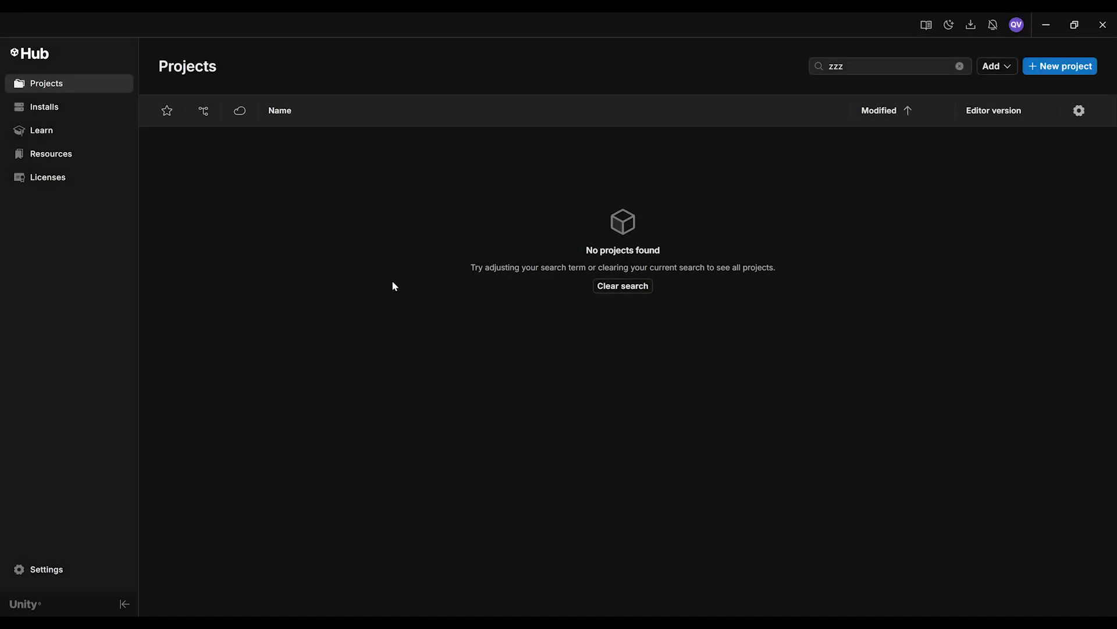
Check the installed Unity Editor versions and the official releases available to install in Unity Hub
click(51, 116)
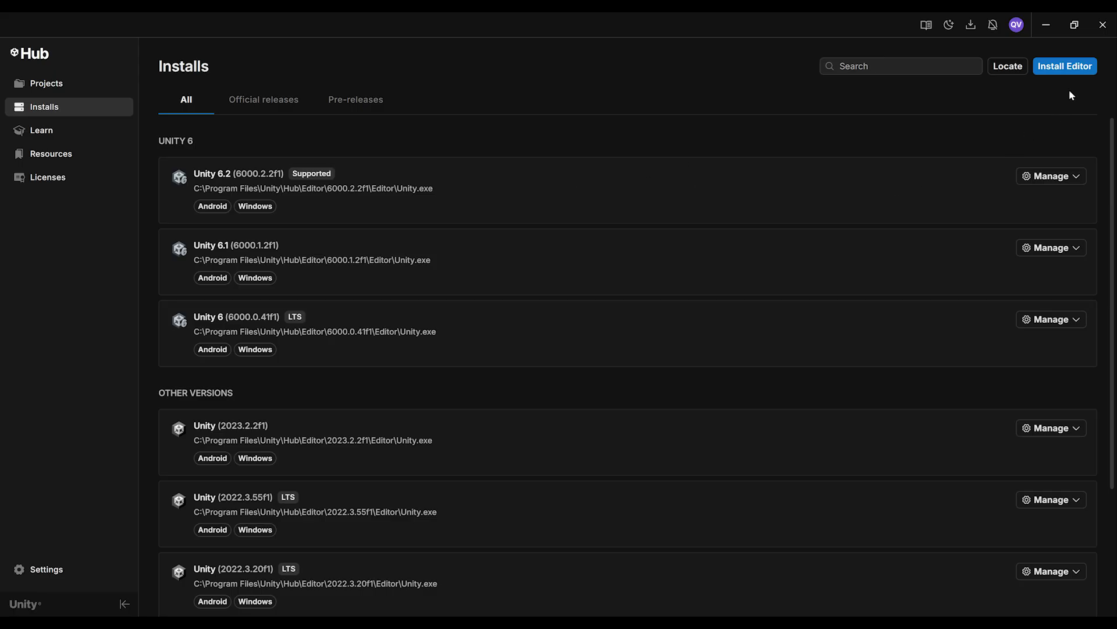
click(1073, 69)
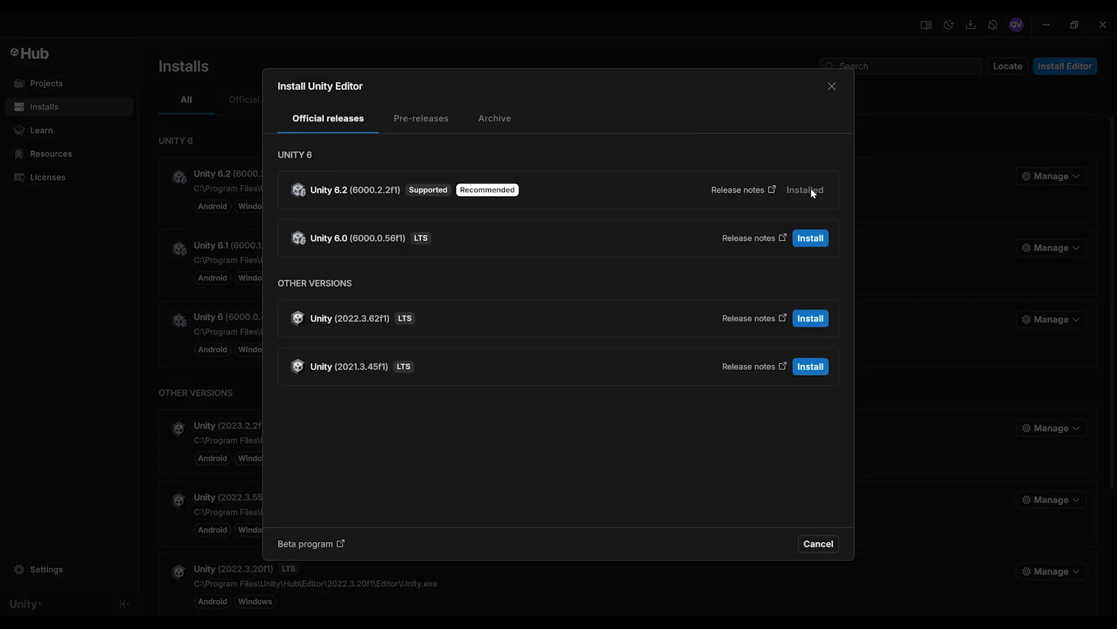
click(169, 168)
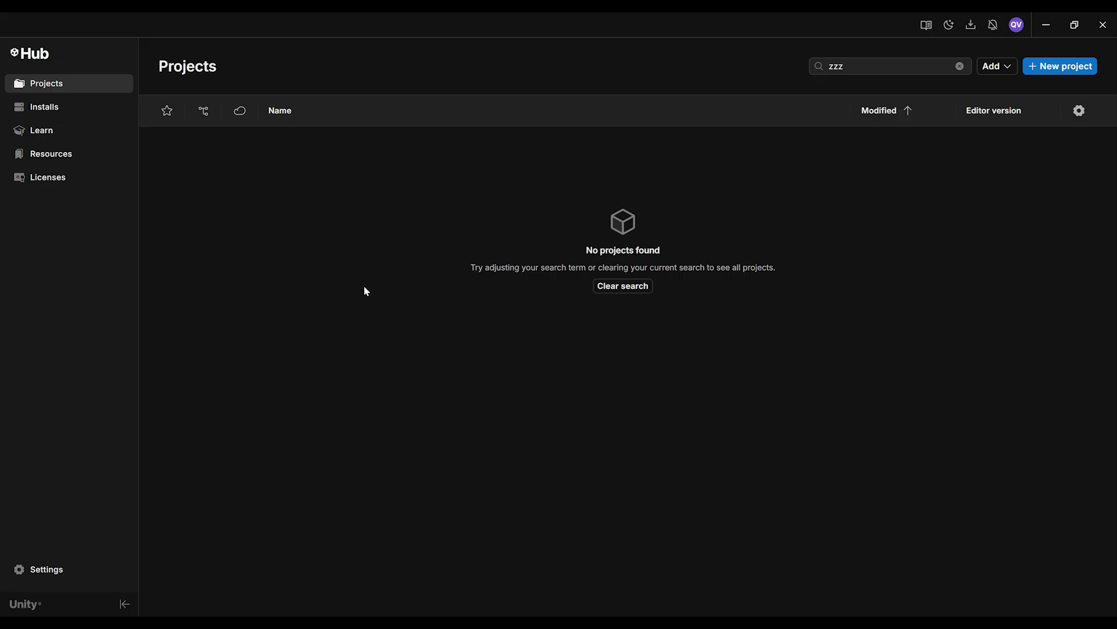
Start a new project with editor version 6000.2.2f1 and the VR core template
click(1054, 66)
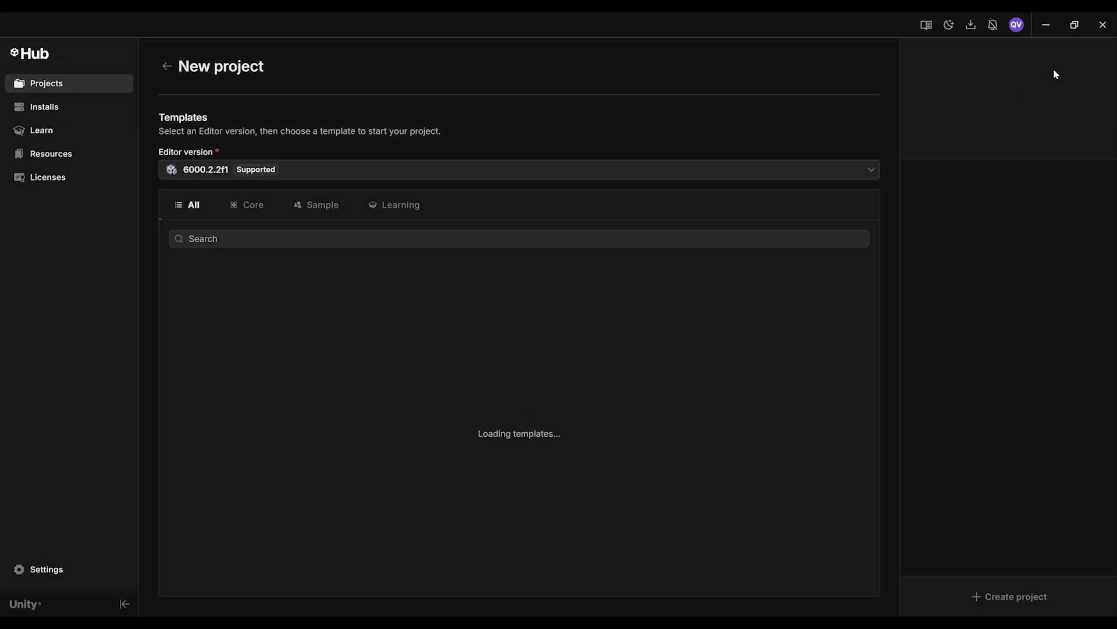
click(227, 169)
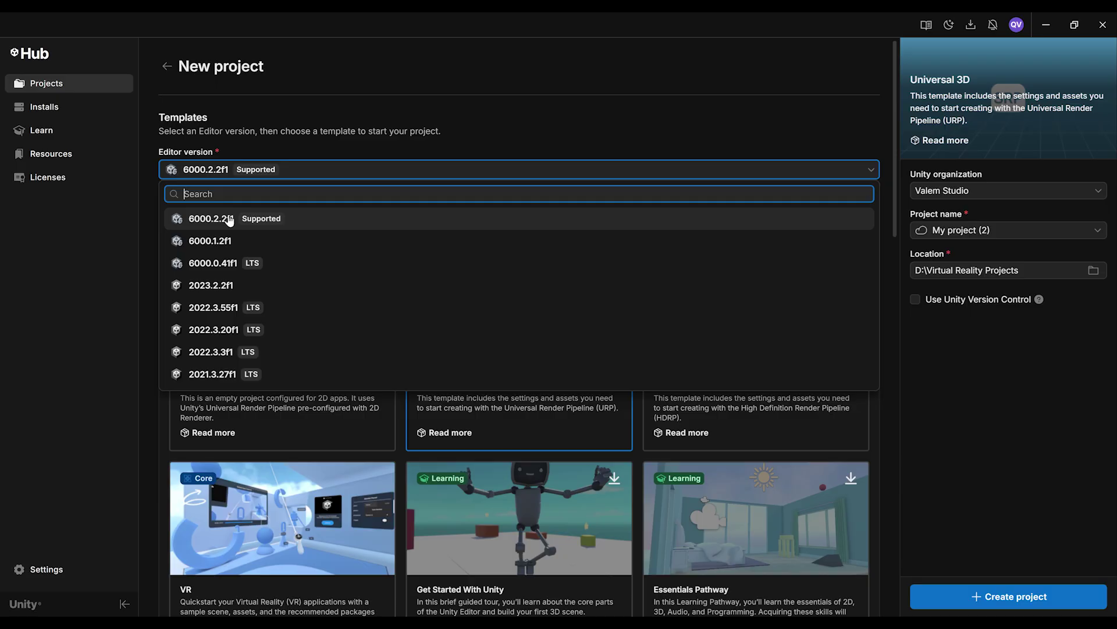
click(228, 219)
scroll(407, 324, down, 3)
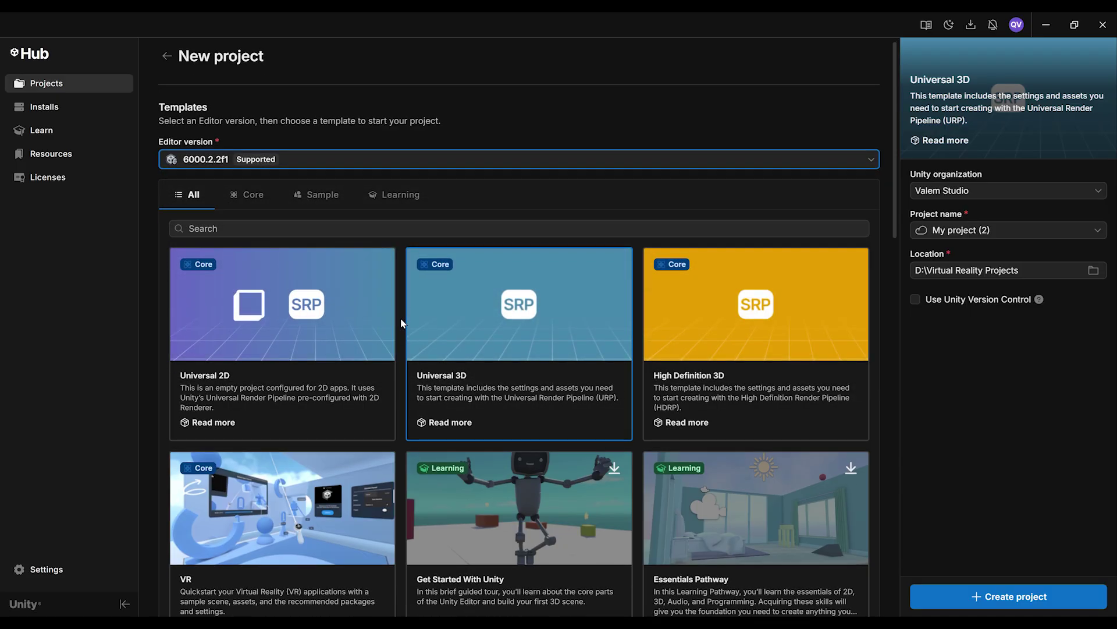
scroll(349, 274, down, 1)
click(271, 292)
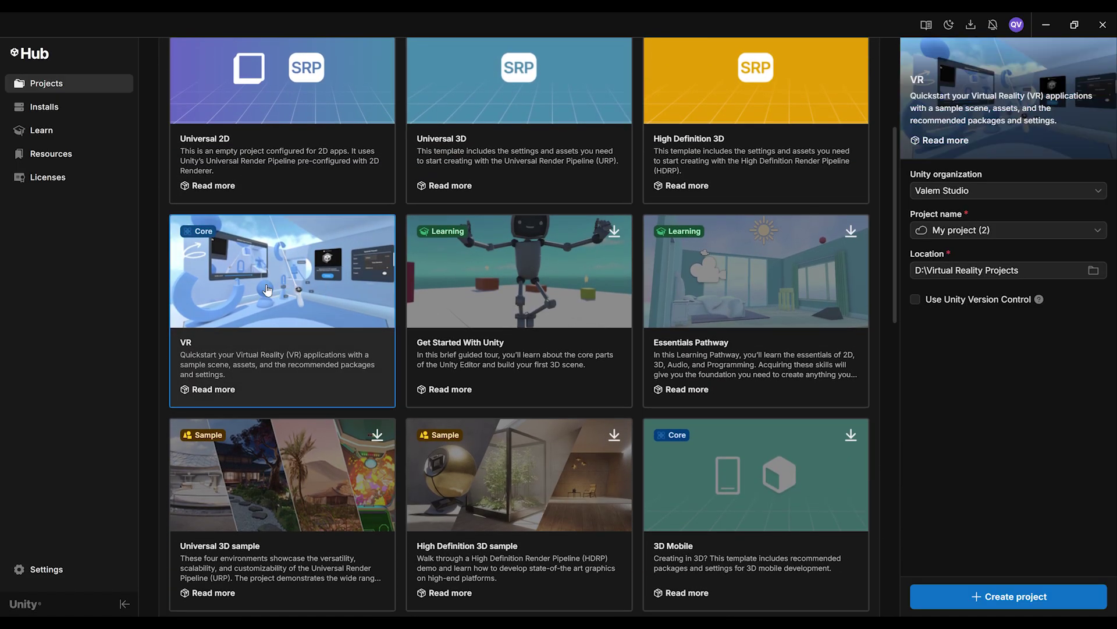
Name the project UI Toolkit, make it a local project, and create it
click(1013, 224)
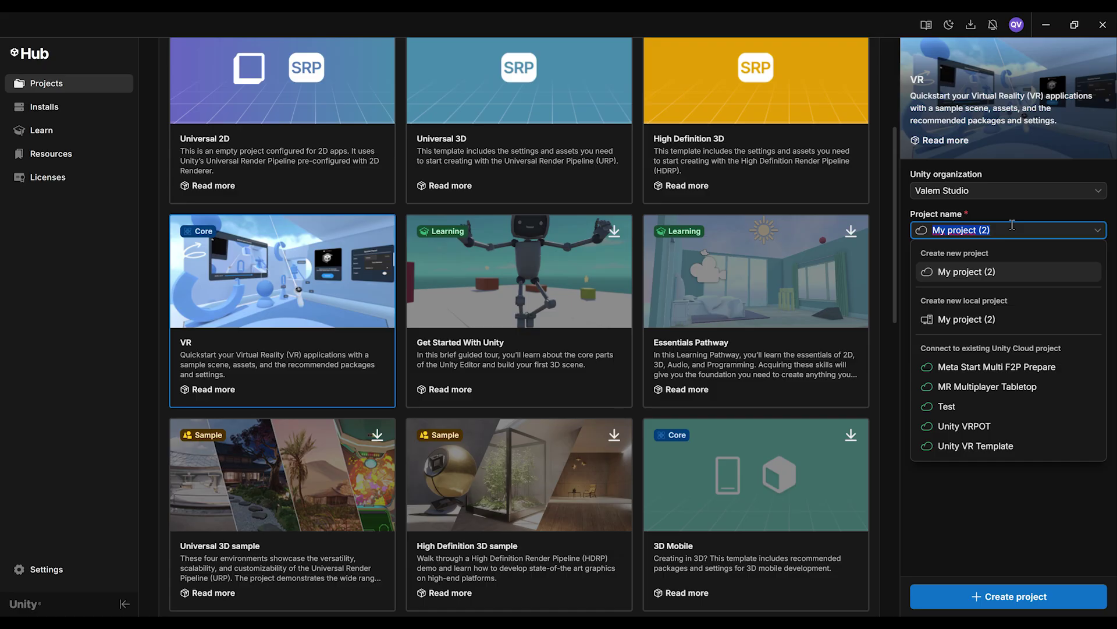
text(UI Toolkit)
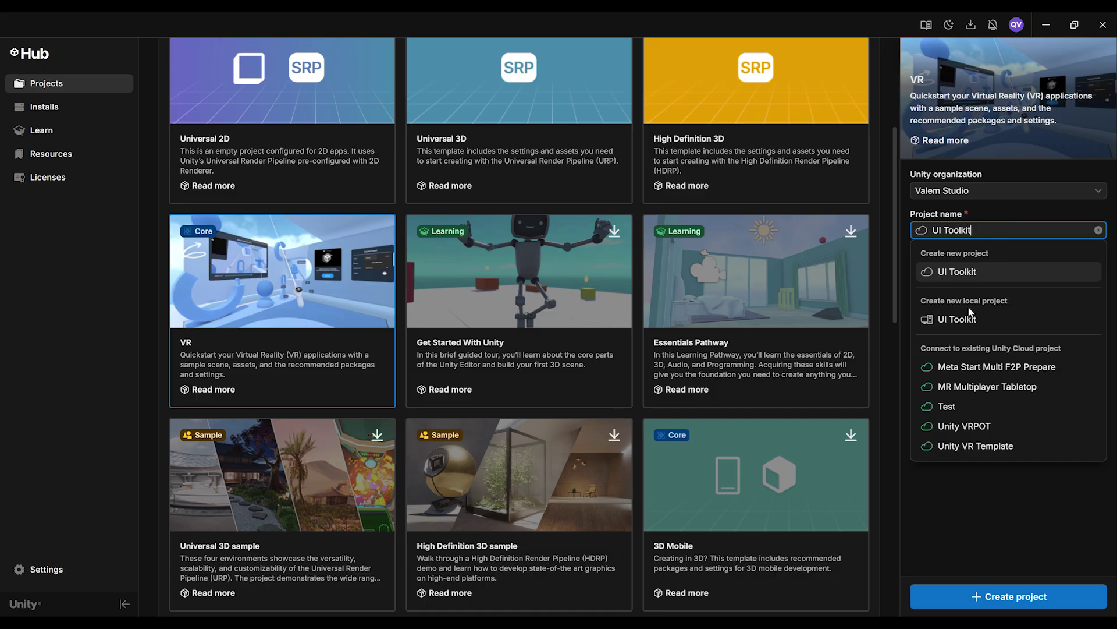
click(955, 321)
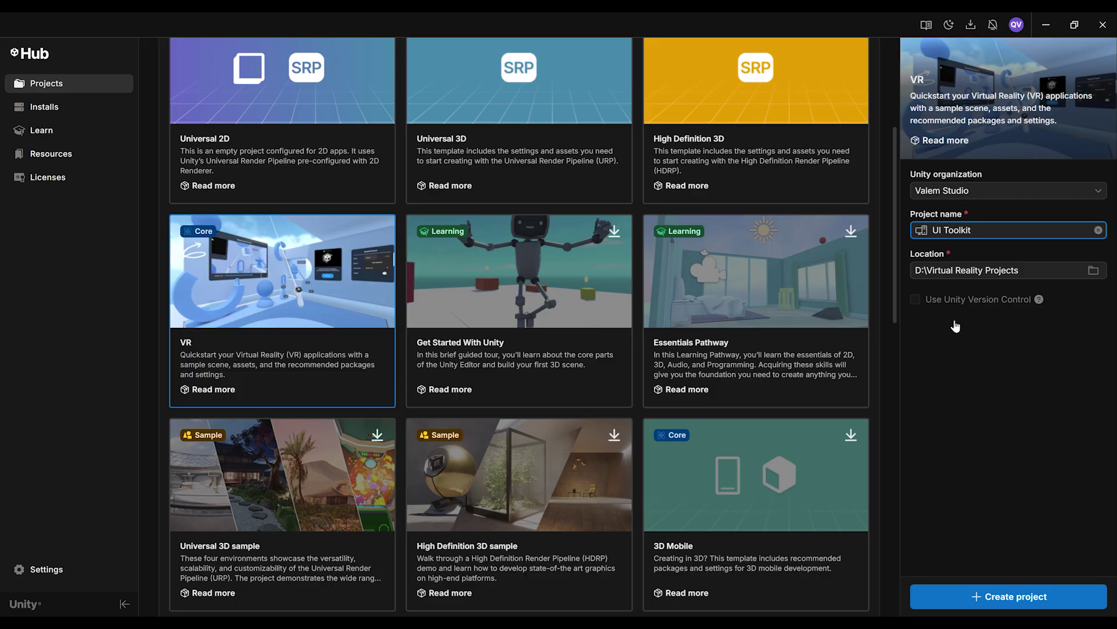
click(961, 333)
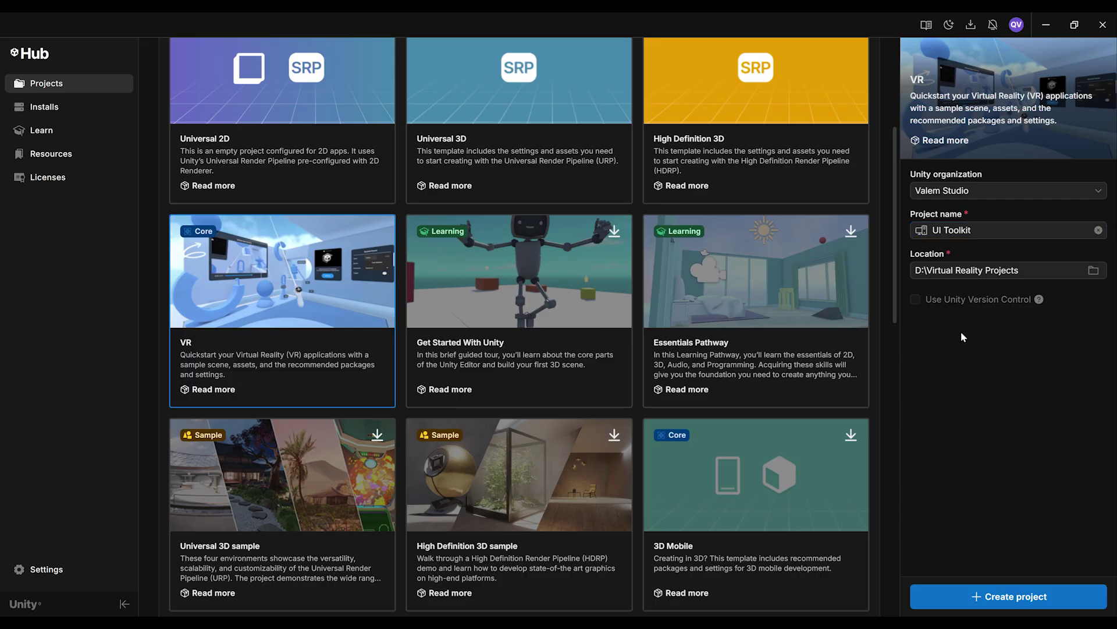
click(1017, 596)
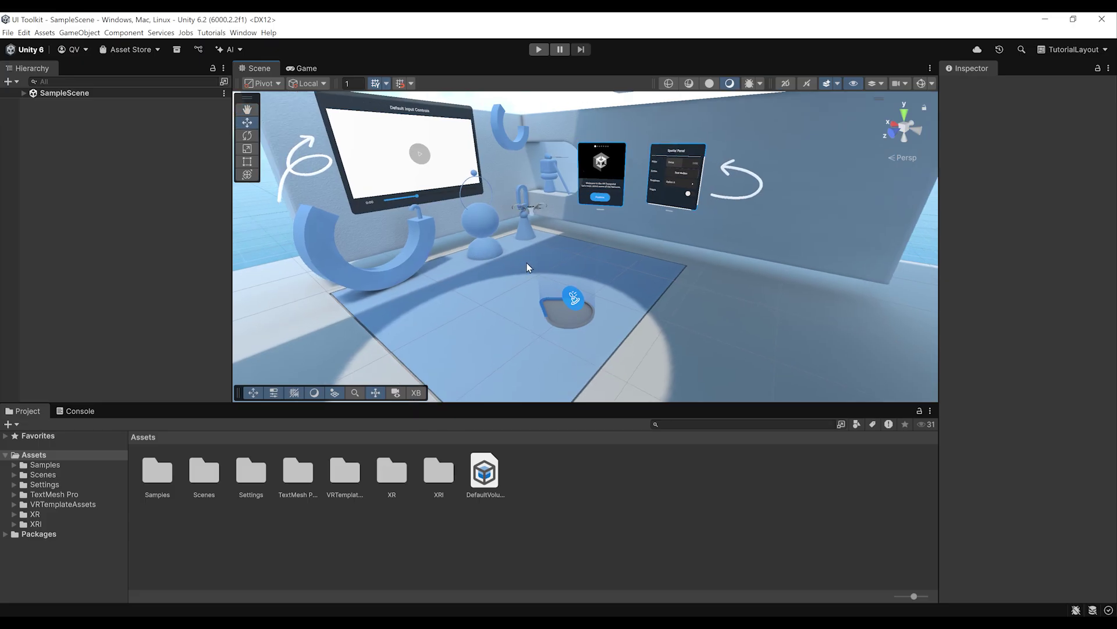
Look around the VR template's sample room and expand SampleScene to examine its root objects
right_drag(526, 270, 501, 257)
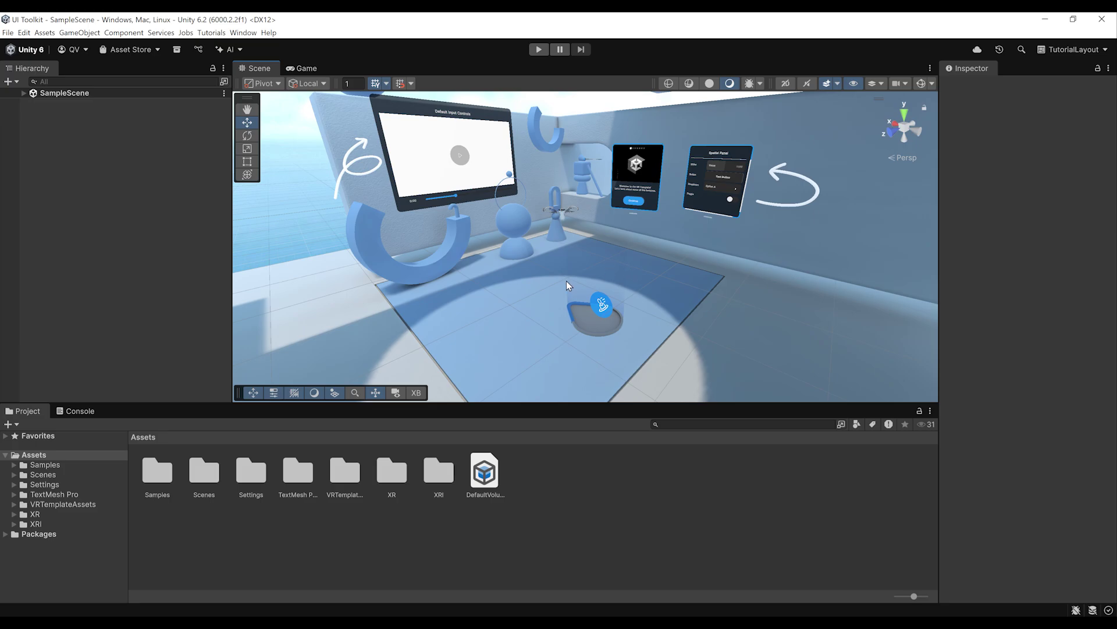
mouse_move(536, 283)
right_down()
mouse_move(527, 275)
mouse_move(559, 270)
mouse_move(542, 267)
right_up()
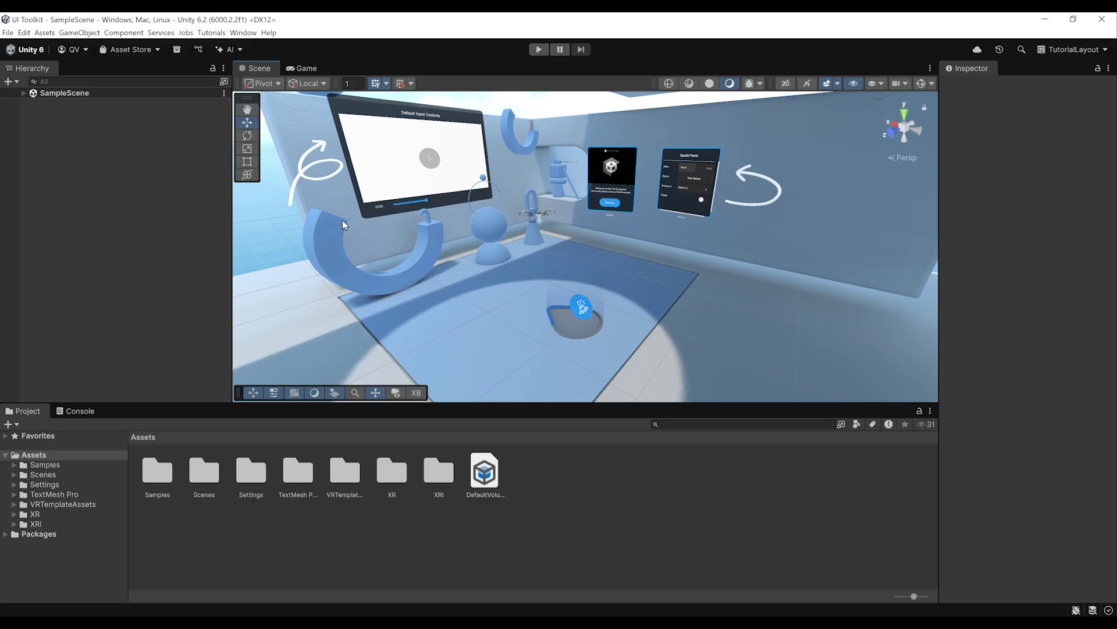
click(24, 93)
right_drag(564, 188, 515, 193)
Open the Package Manager and show the samples of the XR Interaction Toolkit package, down to World Space UI
click(243, 33)
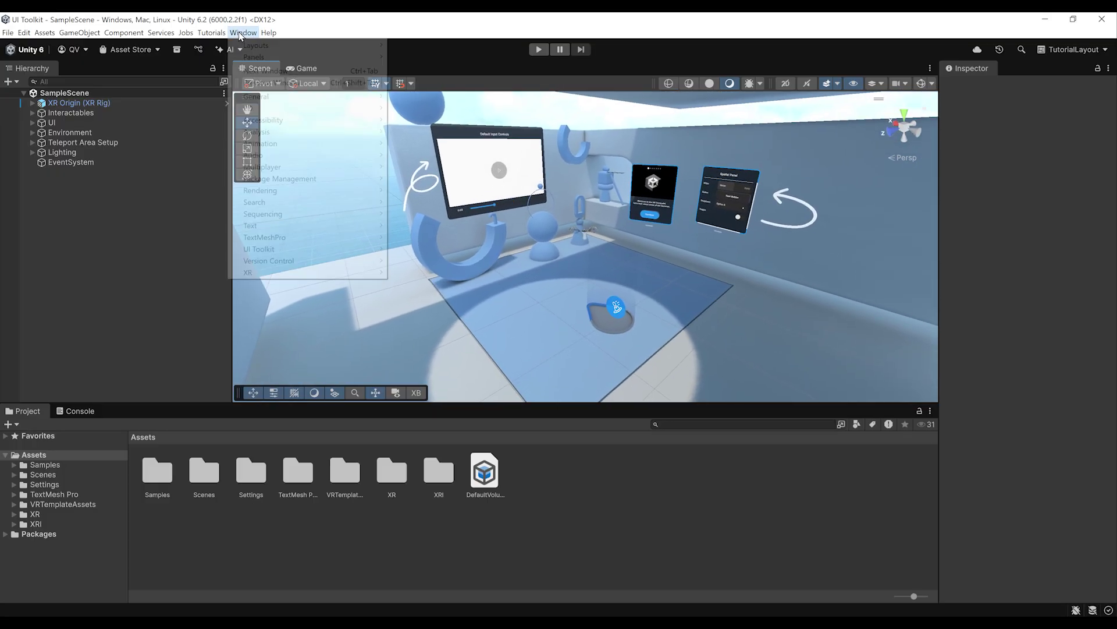
mouse_move(294, 179)
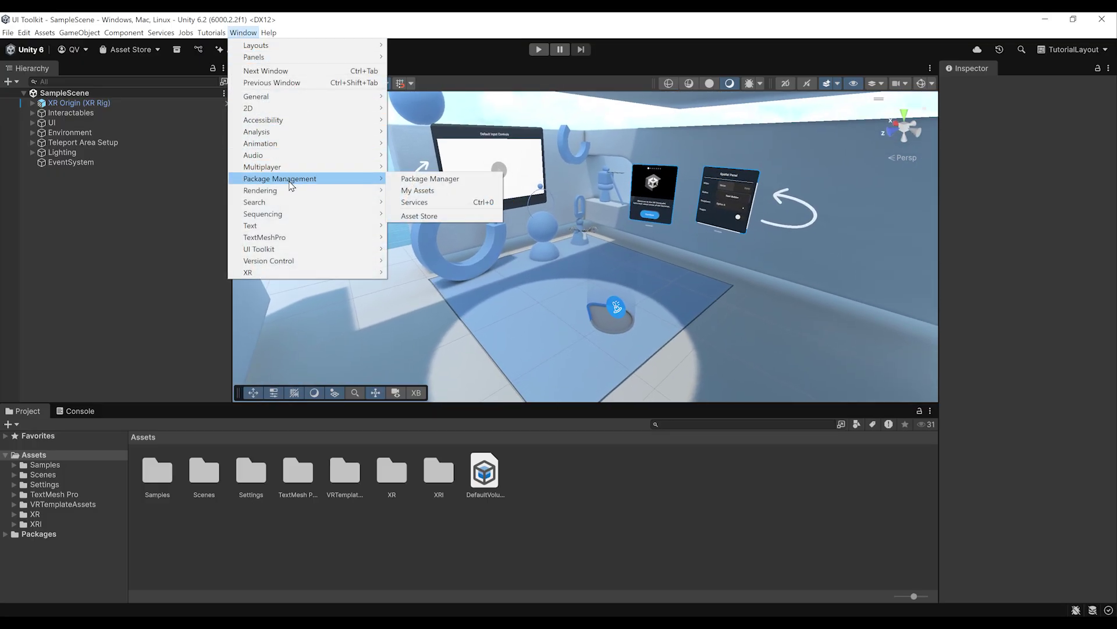
click(422, 179)
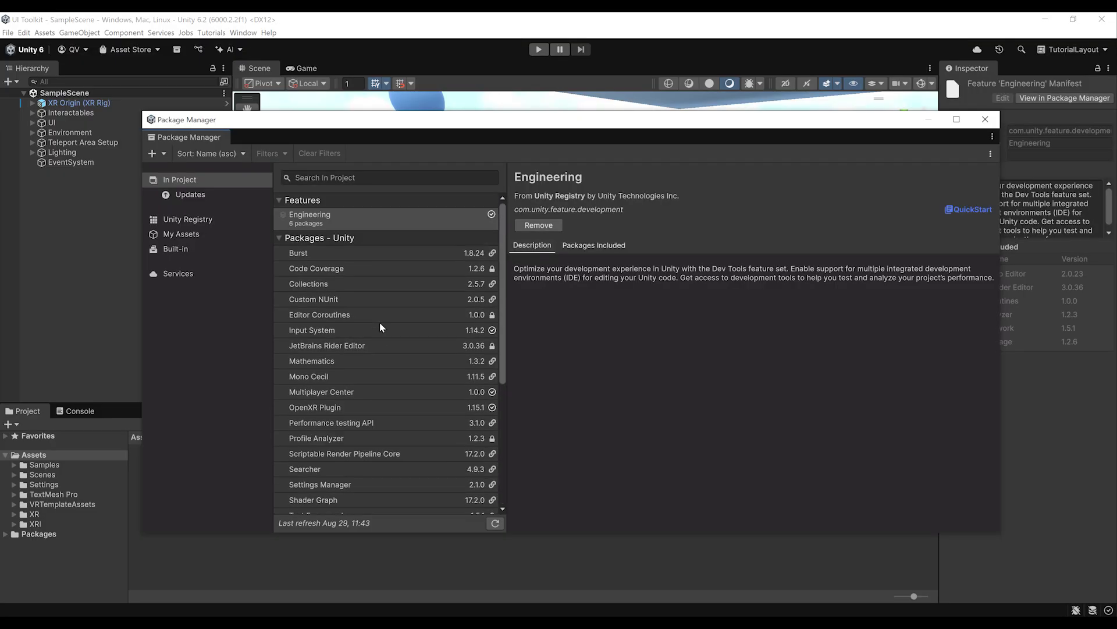
scroll(382, 319, down, 3)
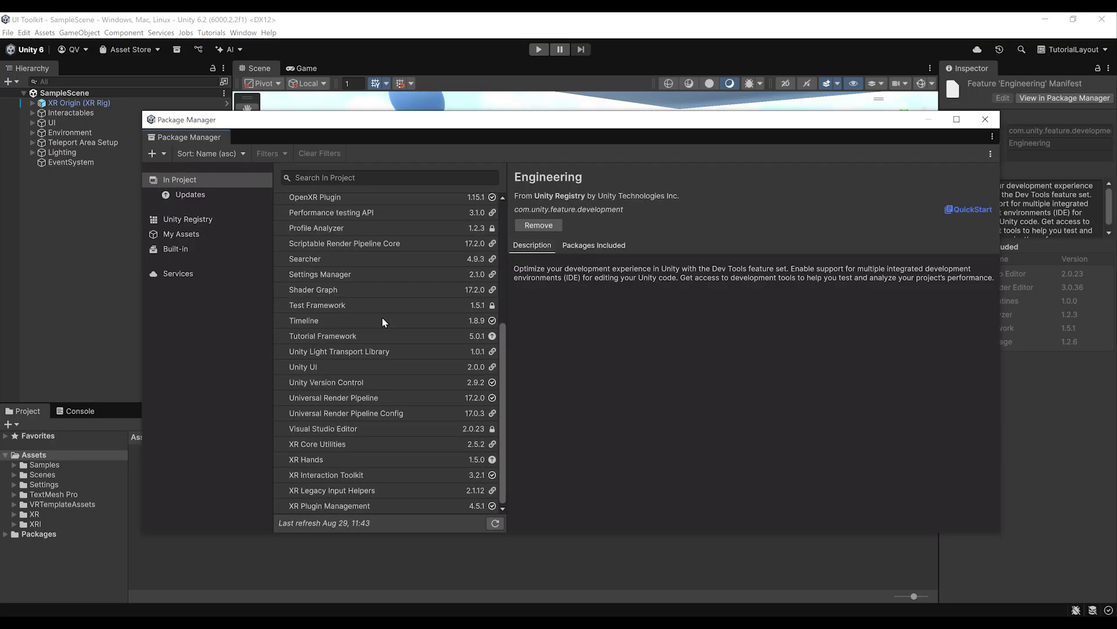
click(337, 476)
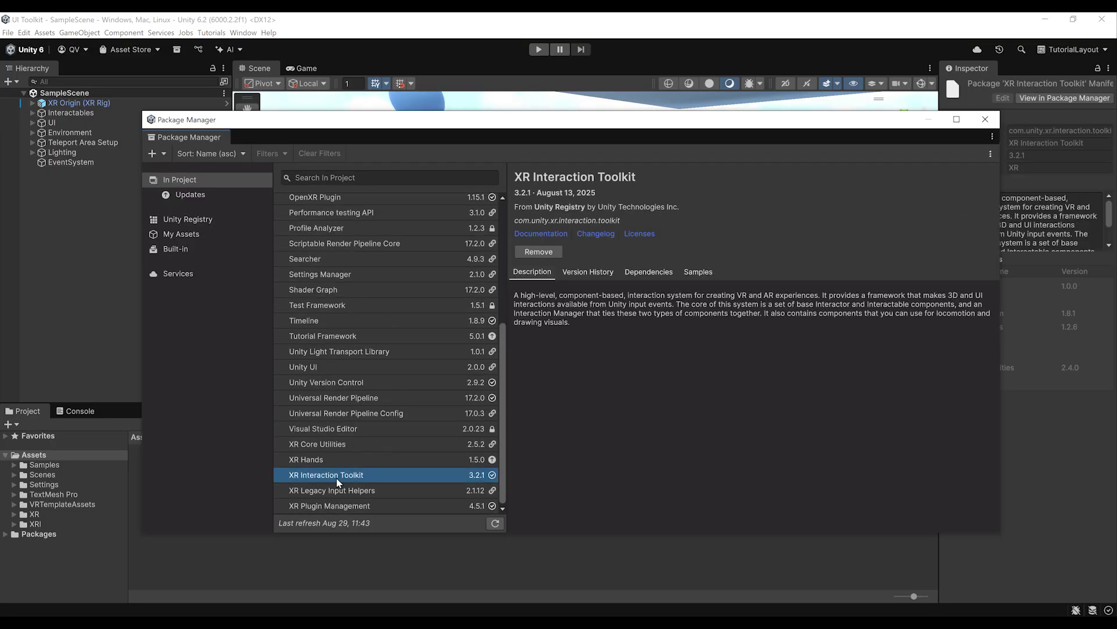
click(691, 276)
scroll(667, 383, down, 10)
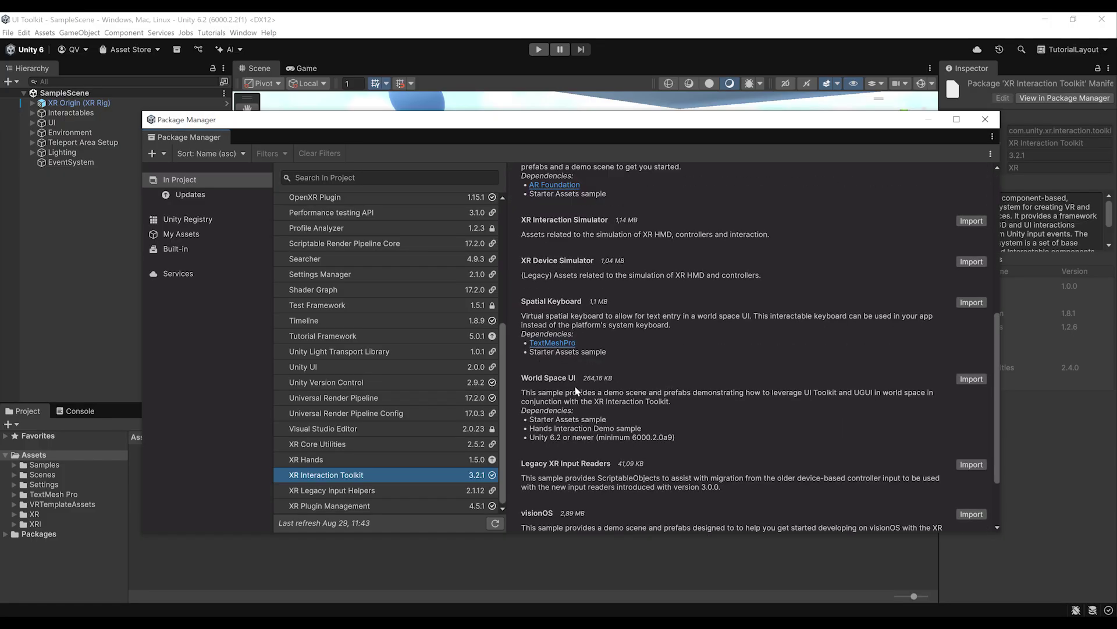
Import the World Space UI sample of the XR Interaction Toolkit and close the Package Manager
drag(543, 393, 846, 395)
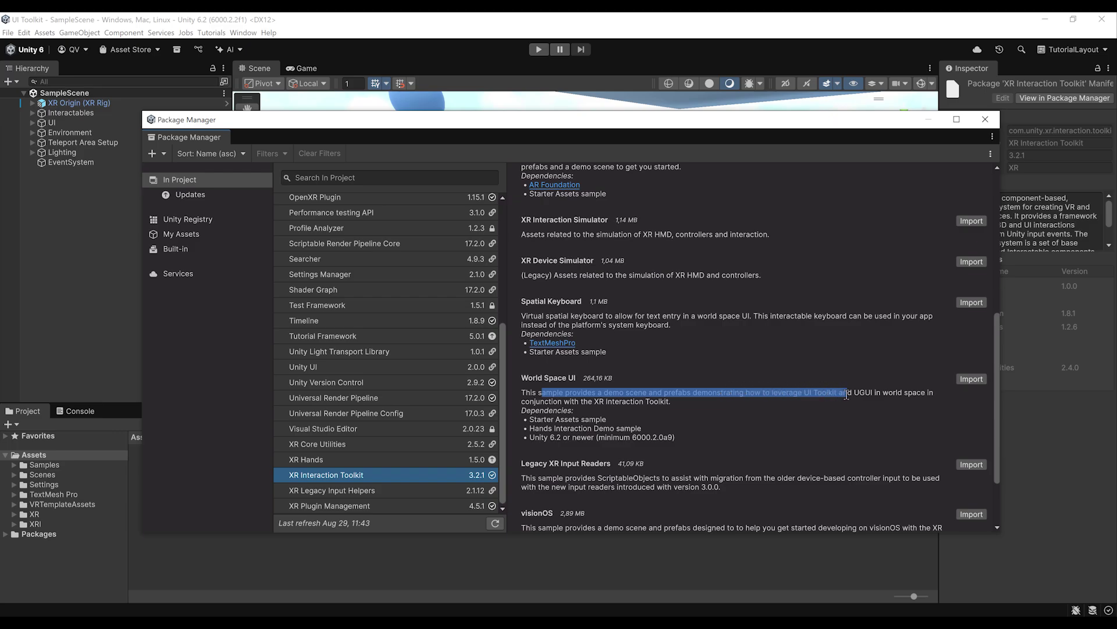
click(720, 401)
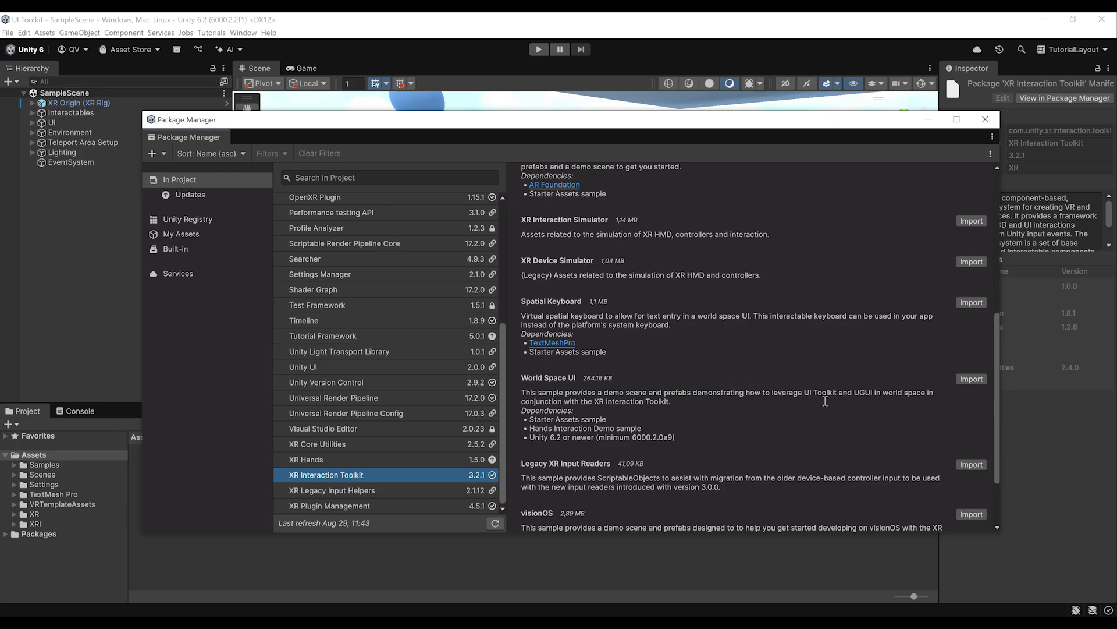
click(972, 379)
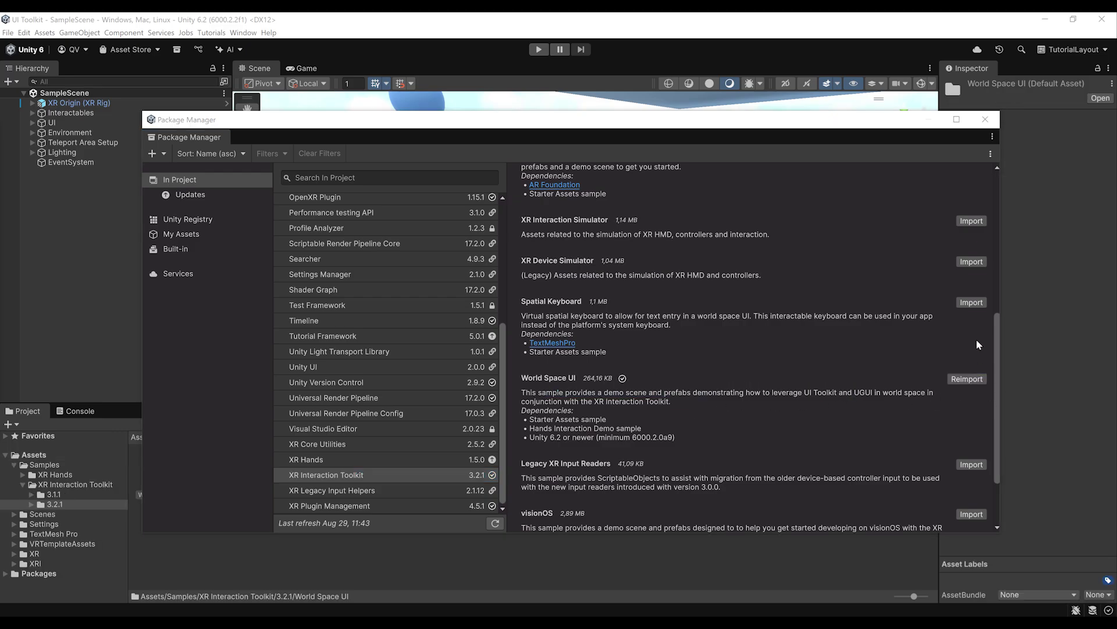
click(985, 119)
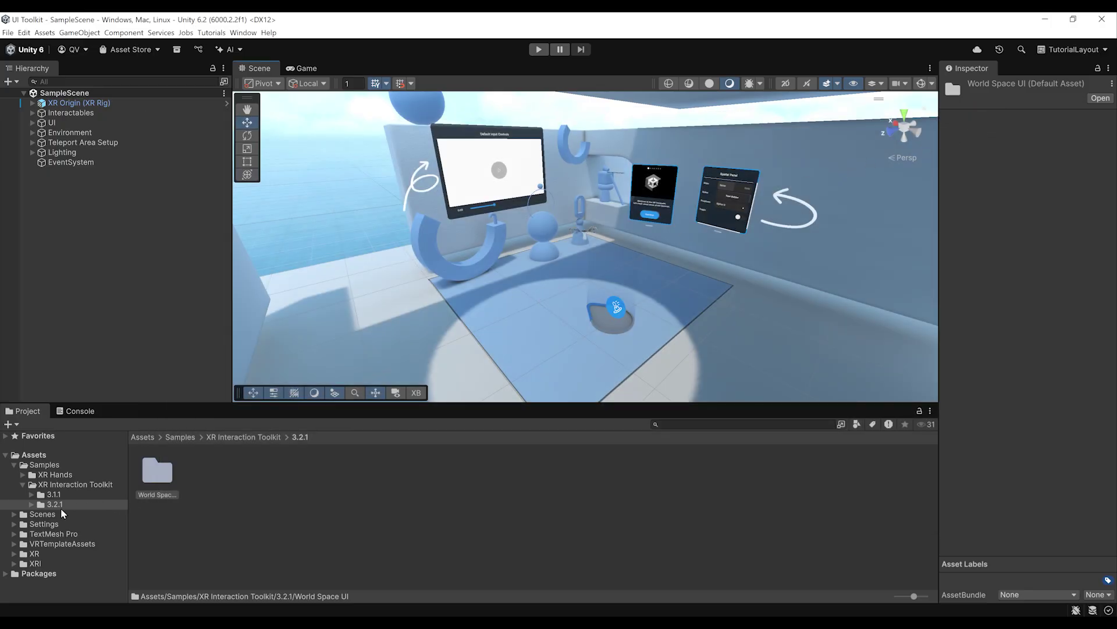
Open the project folder Assets/Samples/XR Interaction Toolkit/3.2.1
click(27, 457)
click(35, 465)
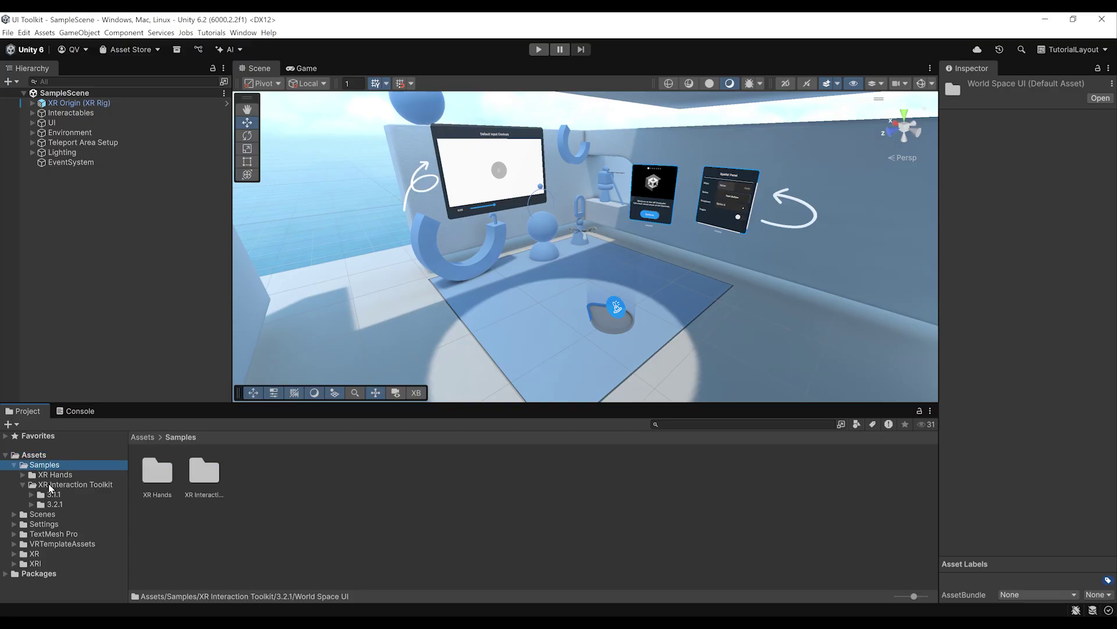
click(51, 486)
click(55, 504)
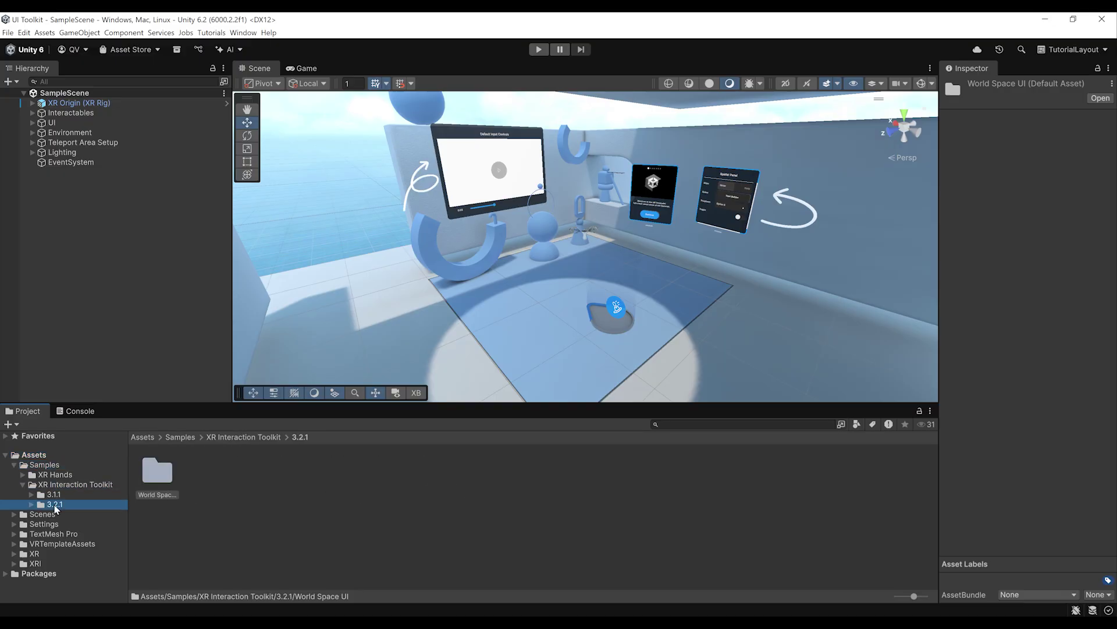
Open DemoScene from the World Space UI sample folder and frame both UI stations in the scene
double_click(157, 485)
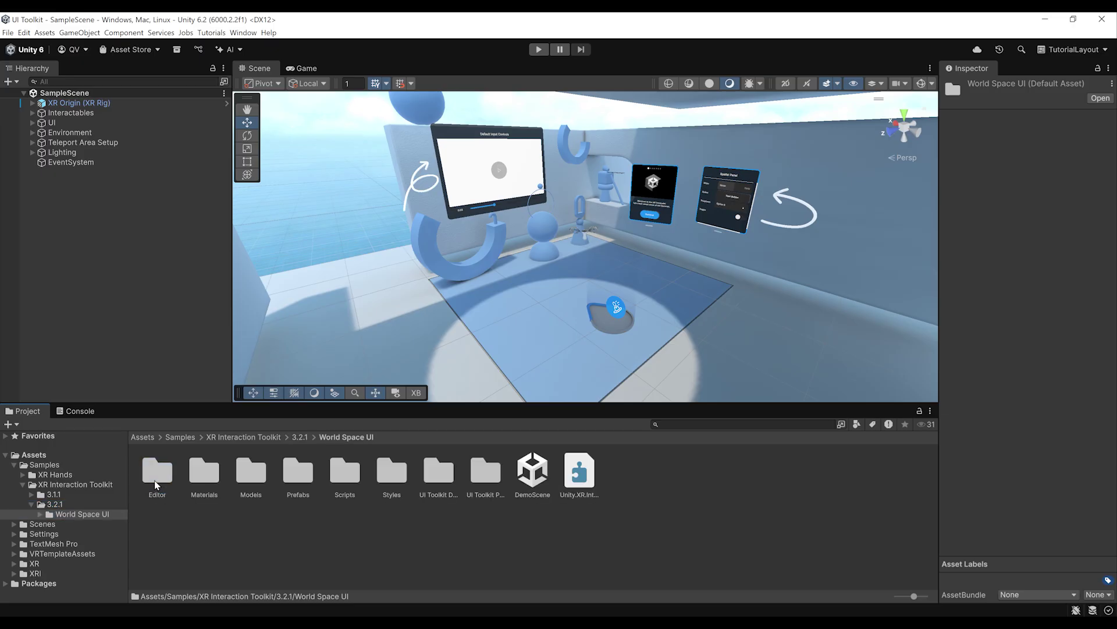
double_click(533, 474)
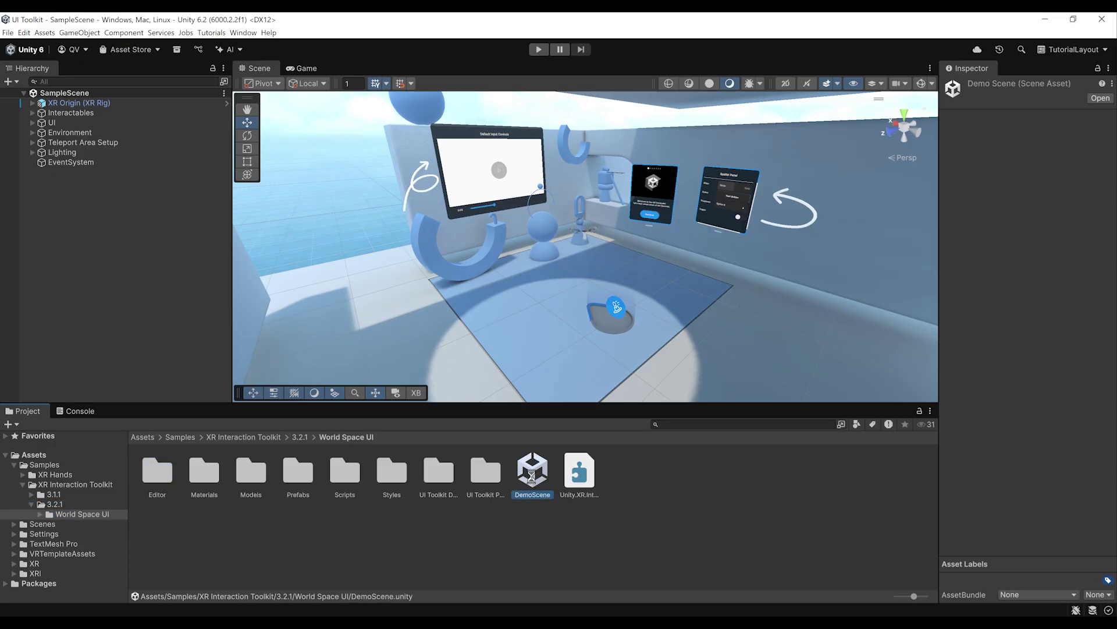
alt+drag(543, 347, 170, 250)
scroll(179, 236, up, 5)
scroll(176, 239, down, 5)
right_drag(170, 250, 174, 251)
key(w)
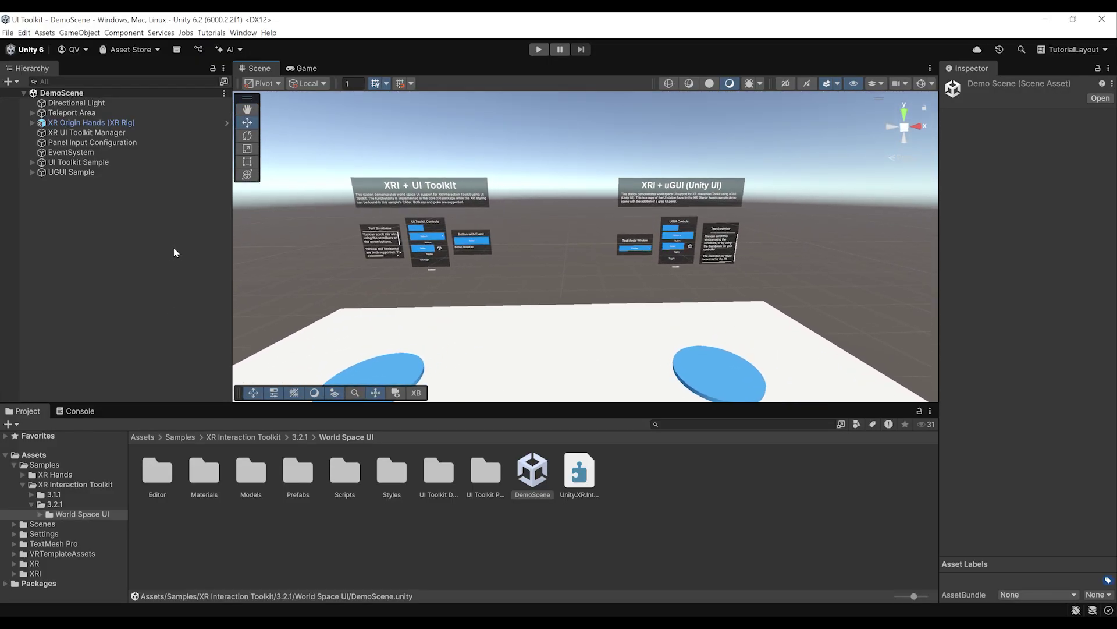
right_drag(652, 291, 646, 358)
key(s)
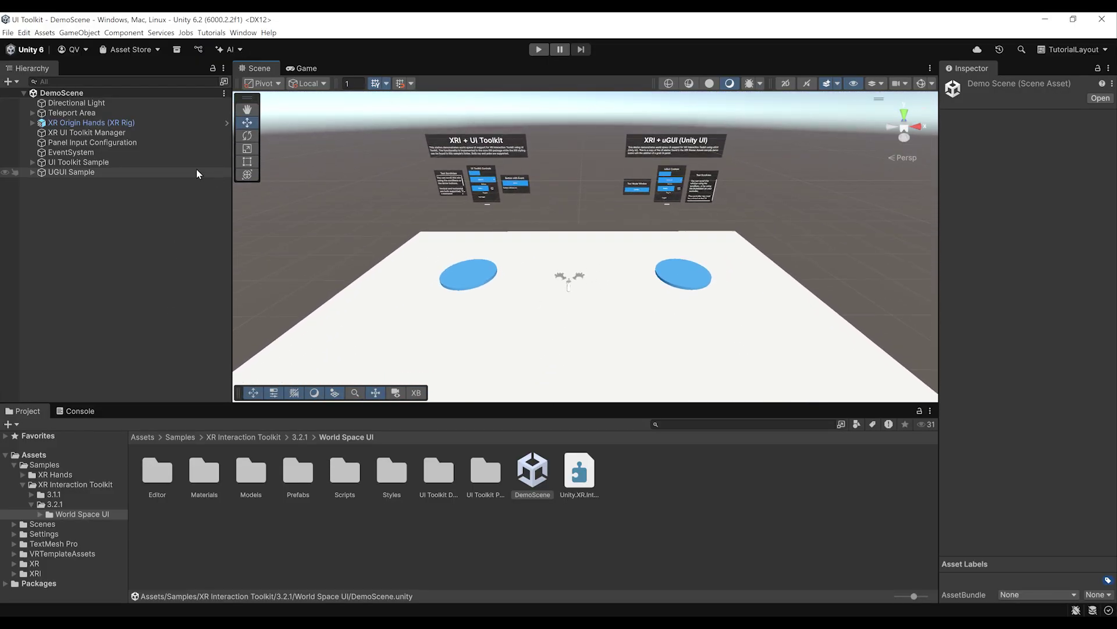
Examine the XR Origin Hands rig and view the XRI + UI Toolkit and XRI + uGUI stations up close
click(116, 123)
alt+drag(545, 247, 716, 250)
key(w)
right_drag(716, 251, 731, 219)
key(a)
key(w)
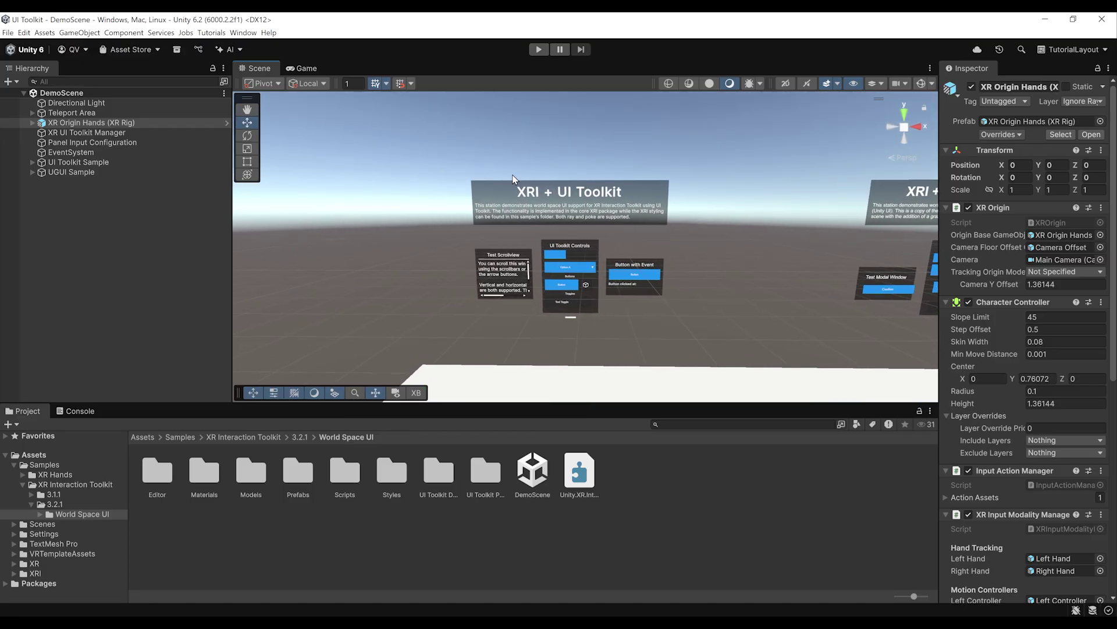
key(d)
right_drag(512, 177, 518, 178)
key(a)
right_drag(715, 188, 706, 190)
key(d)
key(w)
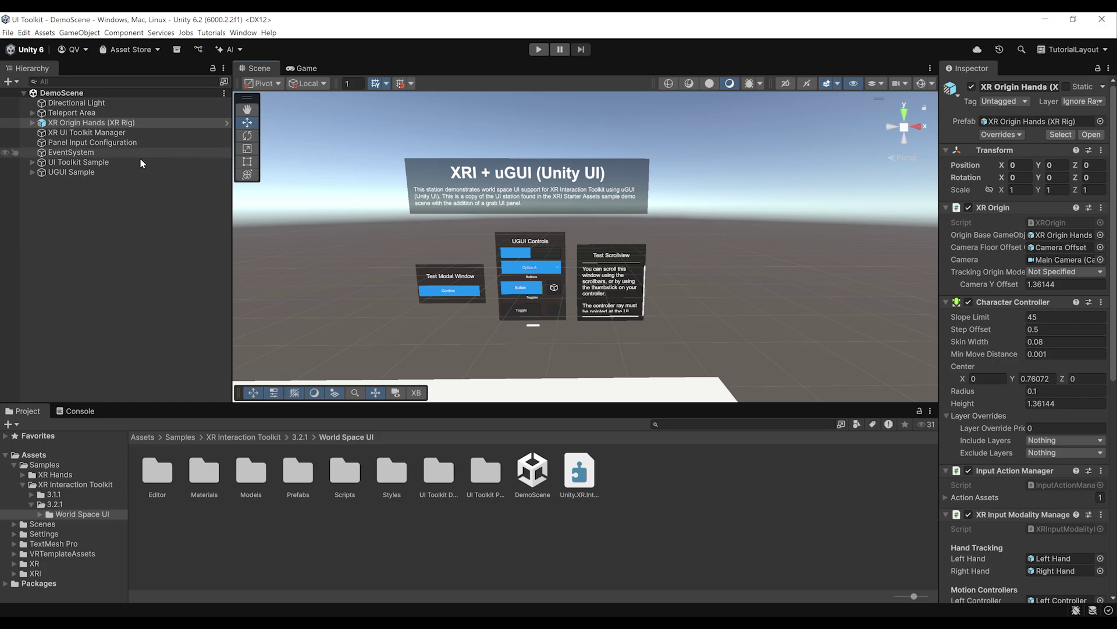
Expand UGUI Sample and examine the Canvas and raycaster components of its UI Sample object
click(69, 172)
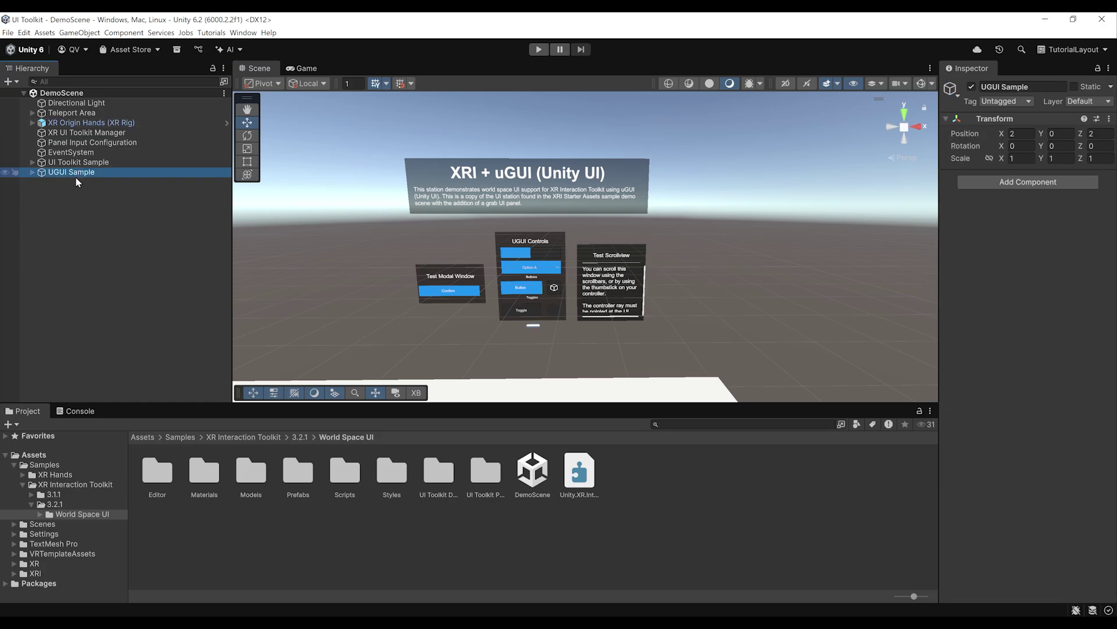
click(33, 172)
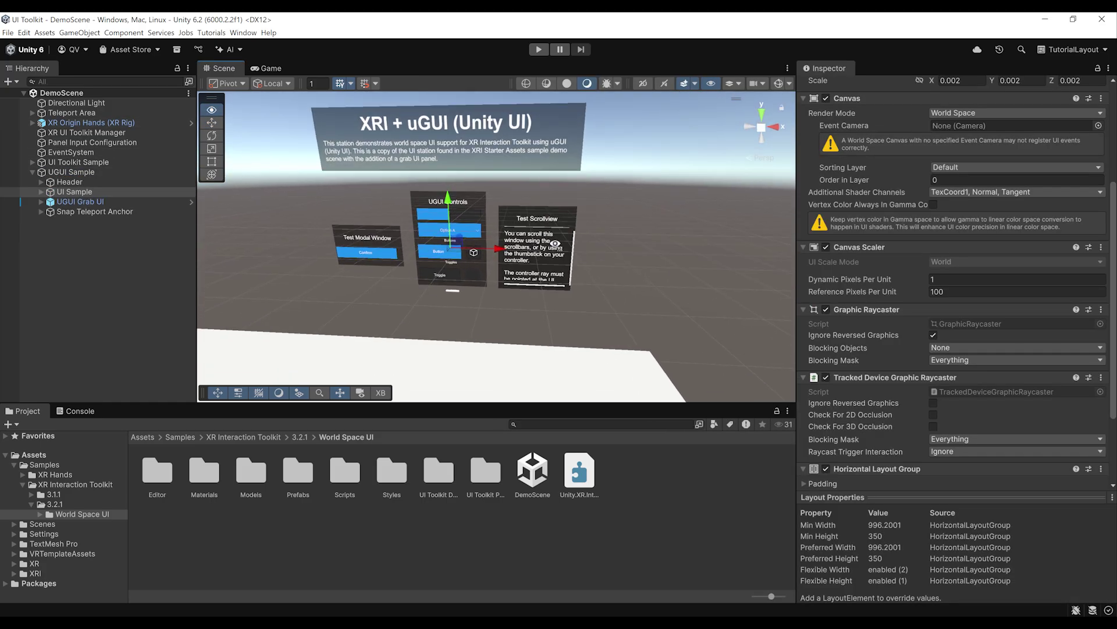
right_drag(556, 243, 554, 227)
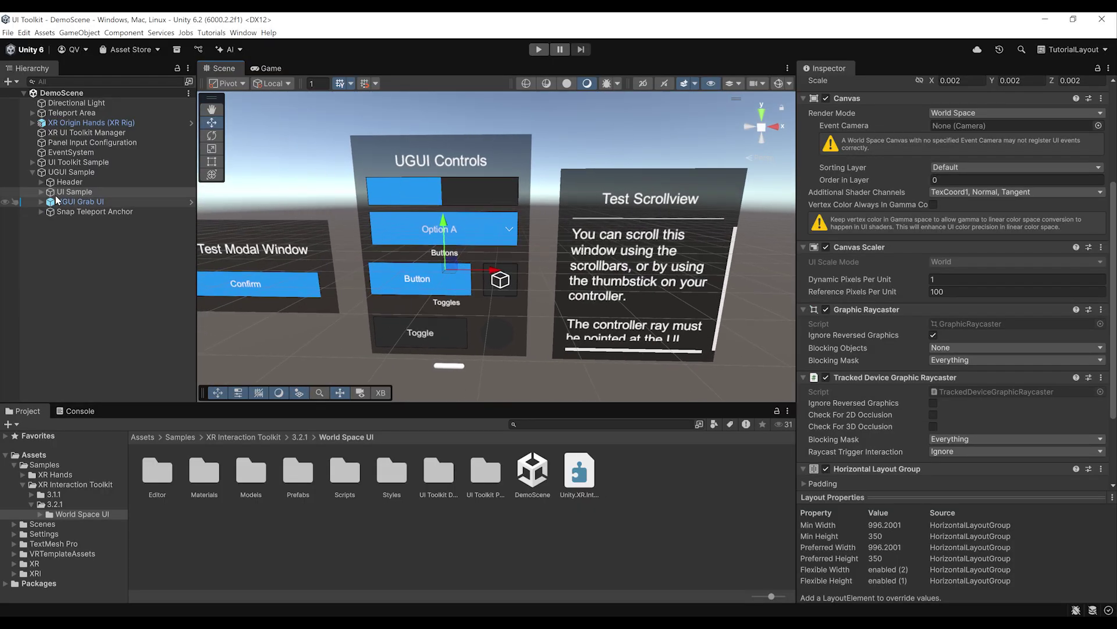
scroll(940, 277, up, 3)
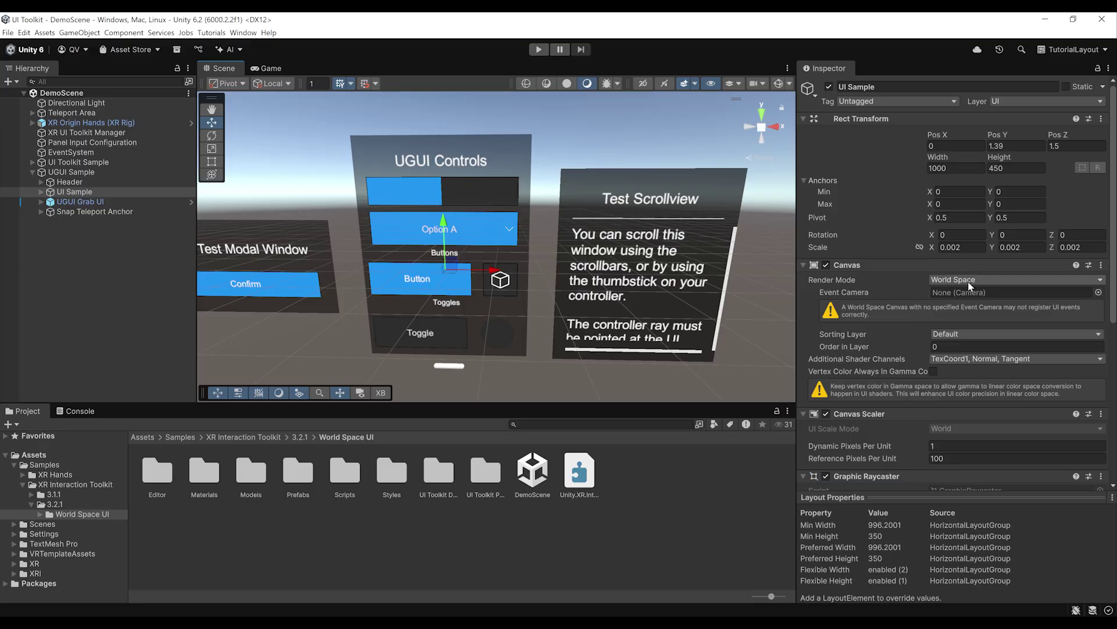
scroll(467, 219, down, 4)
Set the text of the Header Text object under UI Sample's ModalSingleButton to "Hello !"
click(41, 195)
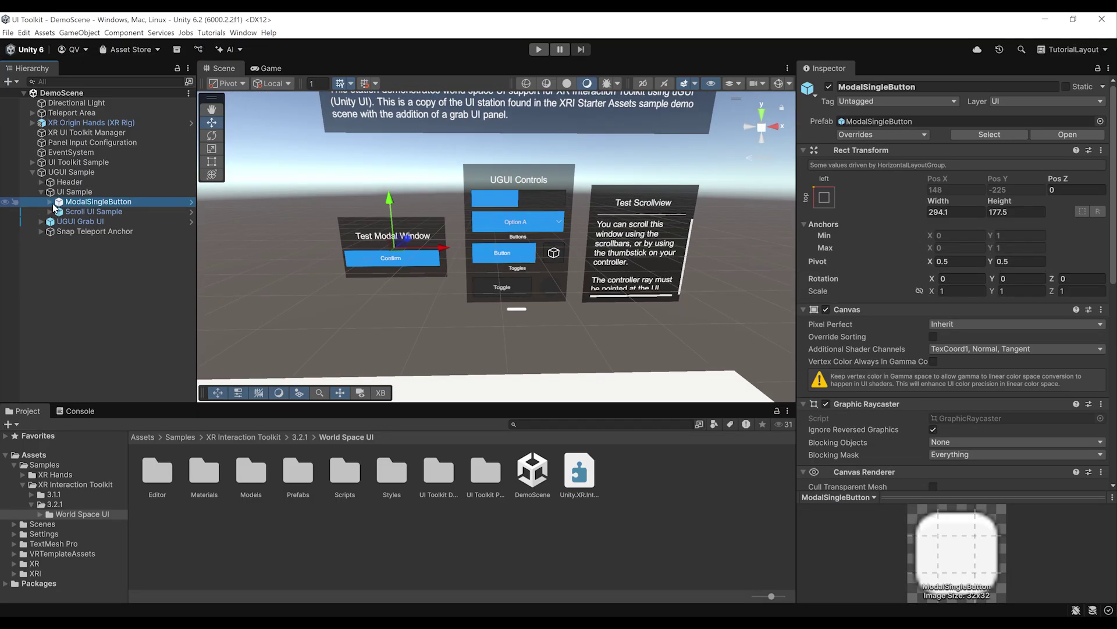
click(50, 202)
right_drag(514, 218, 514, 194)
key(w)
key(w)
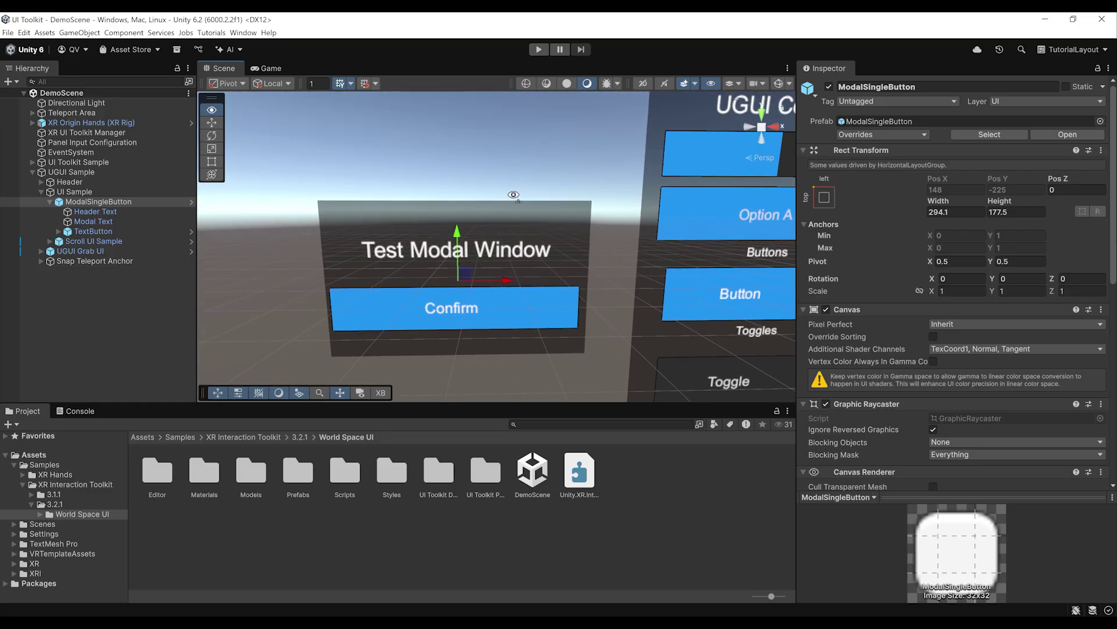
scroll(513, 194, down, 3)
click(115, 211)
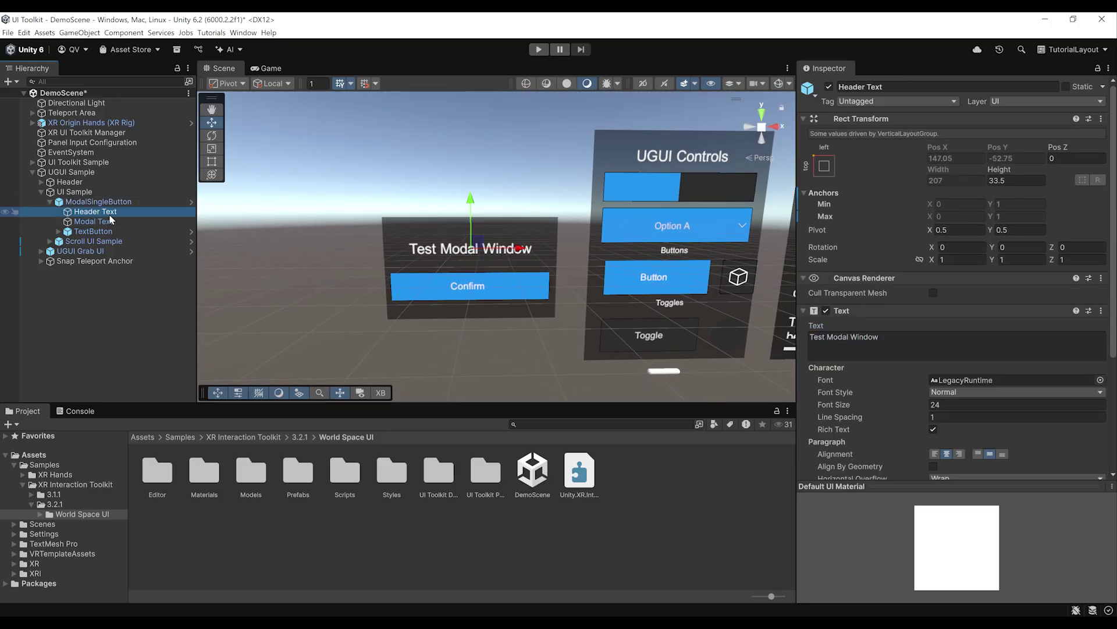
click(881, 353)
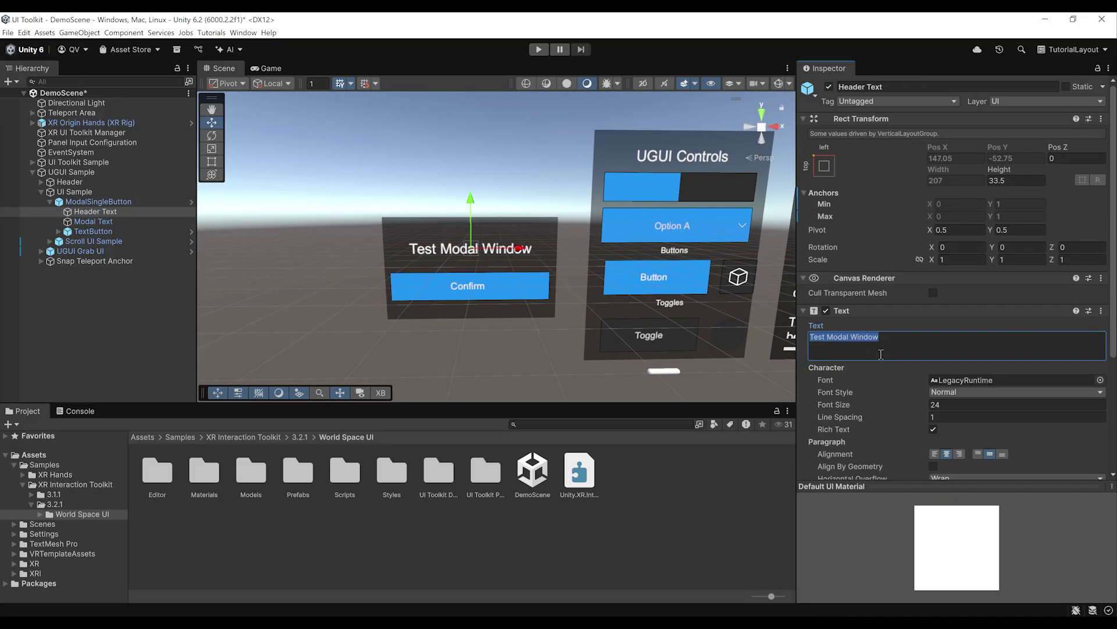
text(Hello !)
Examine the Button component of the modal window's TextButton and return to the whole UGUI Sample station
click(93, 231)
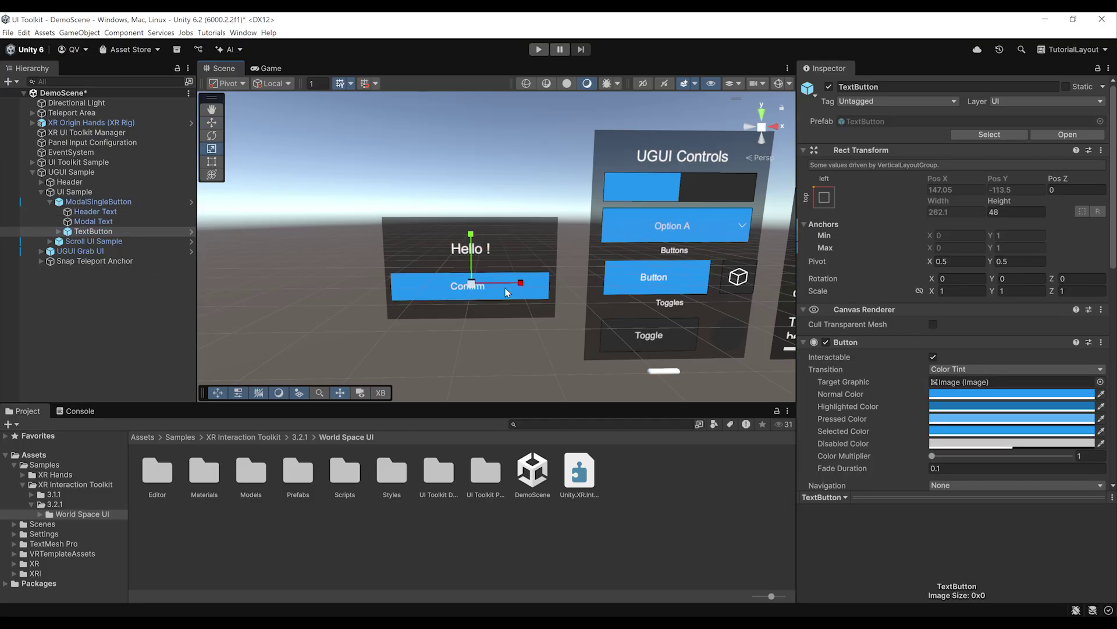
alt+drag(454, 274, 458, 258)
scroll(460, 260, down, 5)
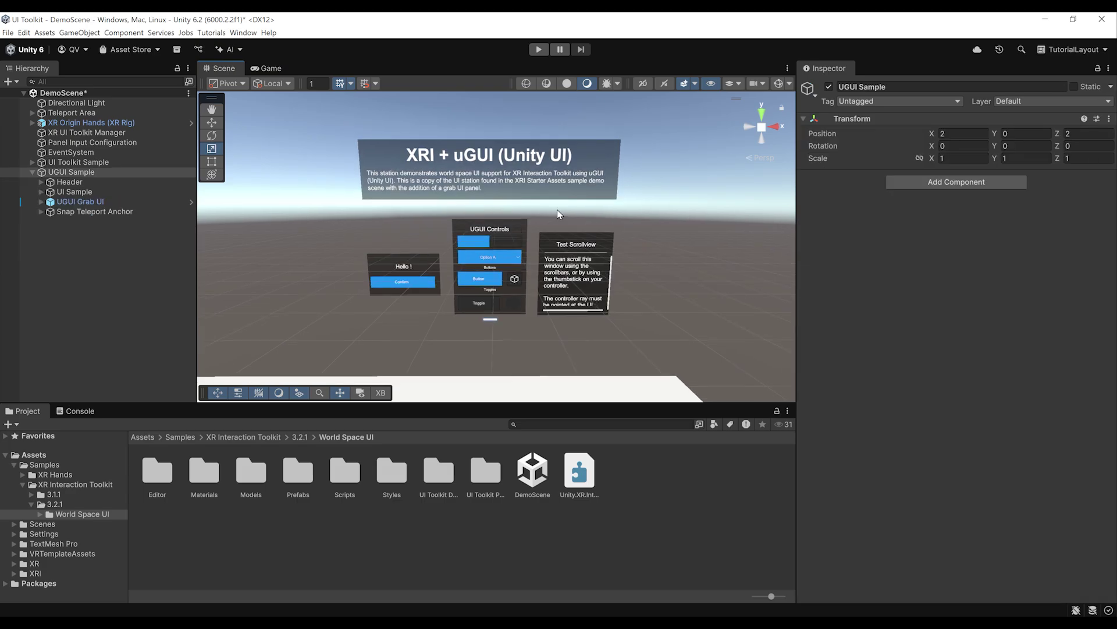
Expand UI Toolkit Sample and examine the components of its UI Toolkit Scrollview
key(a)
right_drag(568, 210, 575, 191)
key(s)
key(w)
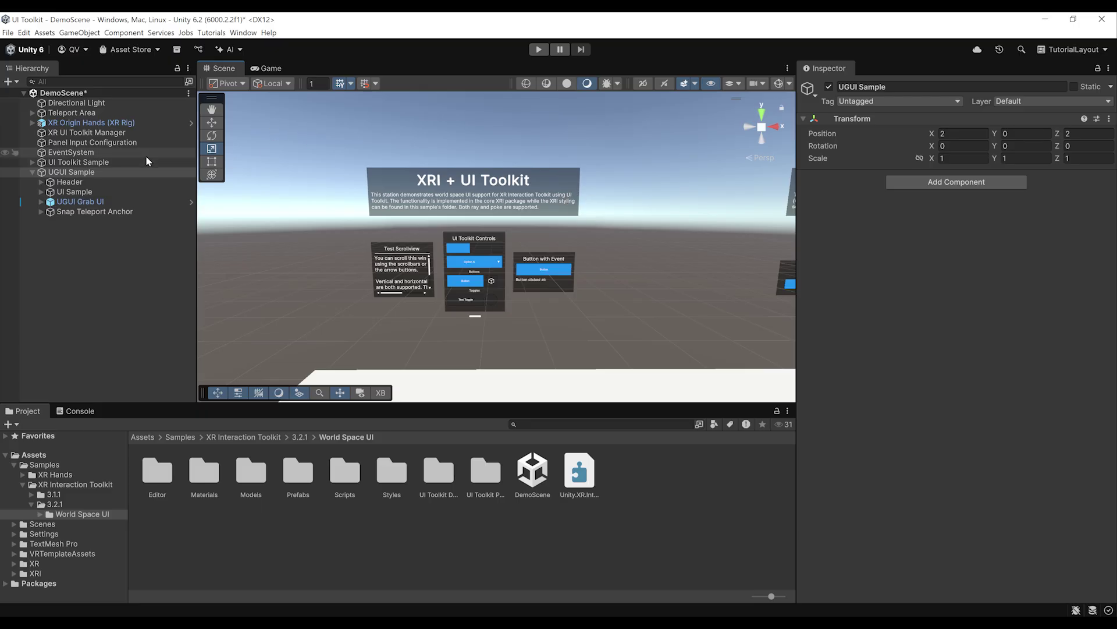
click(67, 164)
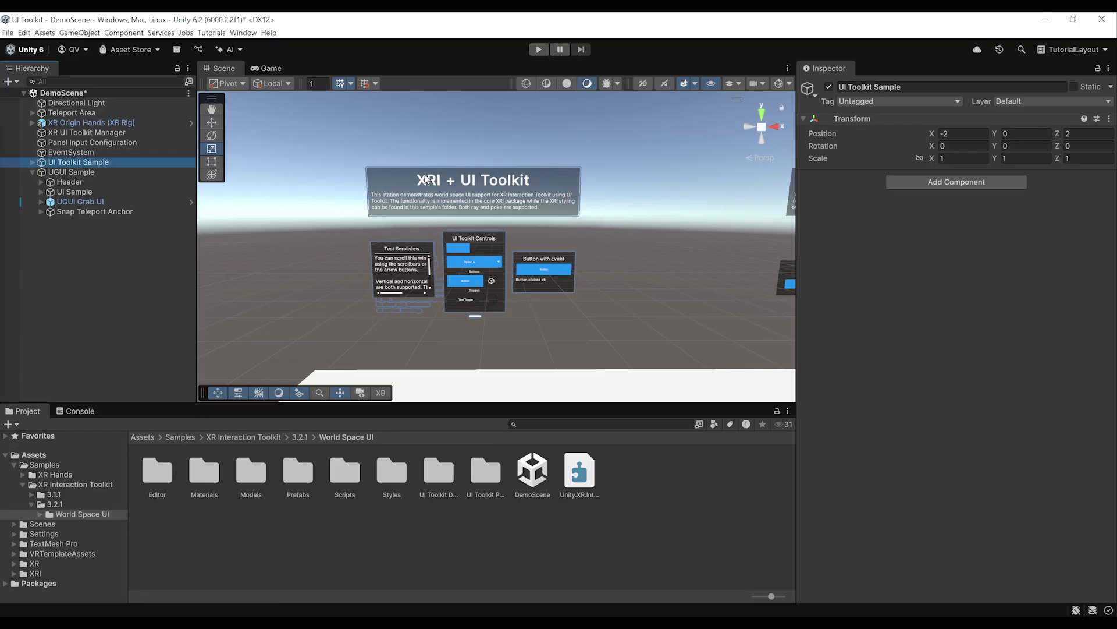
key(w)
right_drag(425, 174, 427, 190)
key(s)
click(32, 163)
click(77, 182)
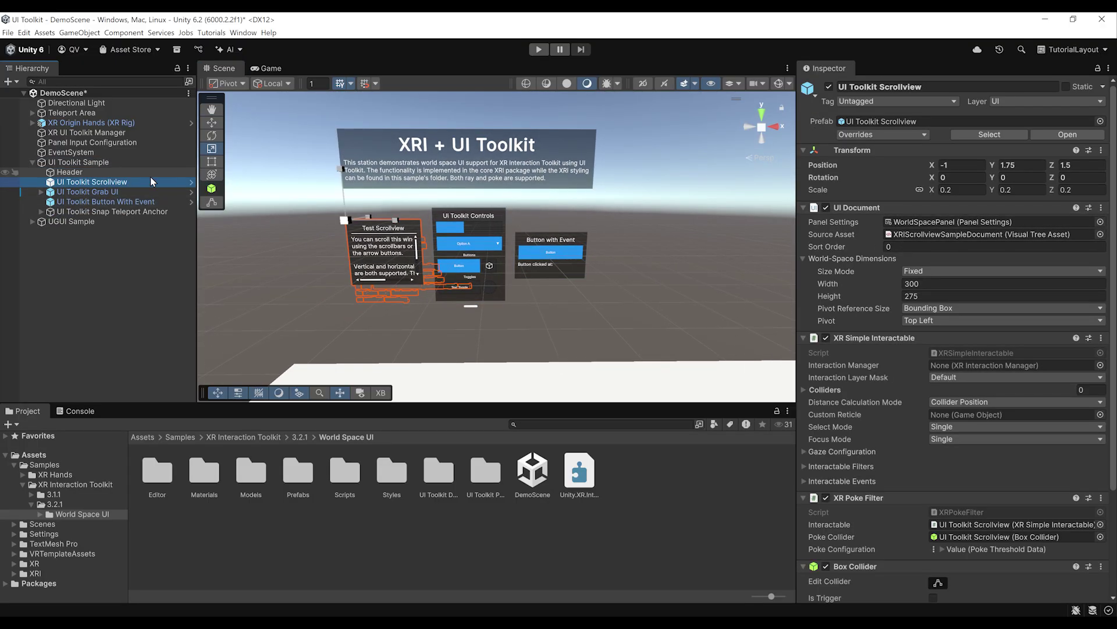
Expand UI Toolkit Grab UI and examine the UI Document component of its XRI UIDocument child
scroll(545, 213, up, 5)
click(37, 191)
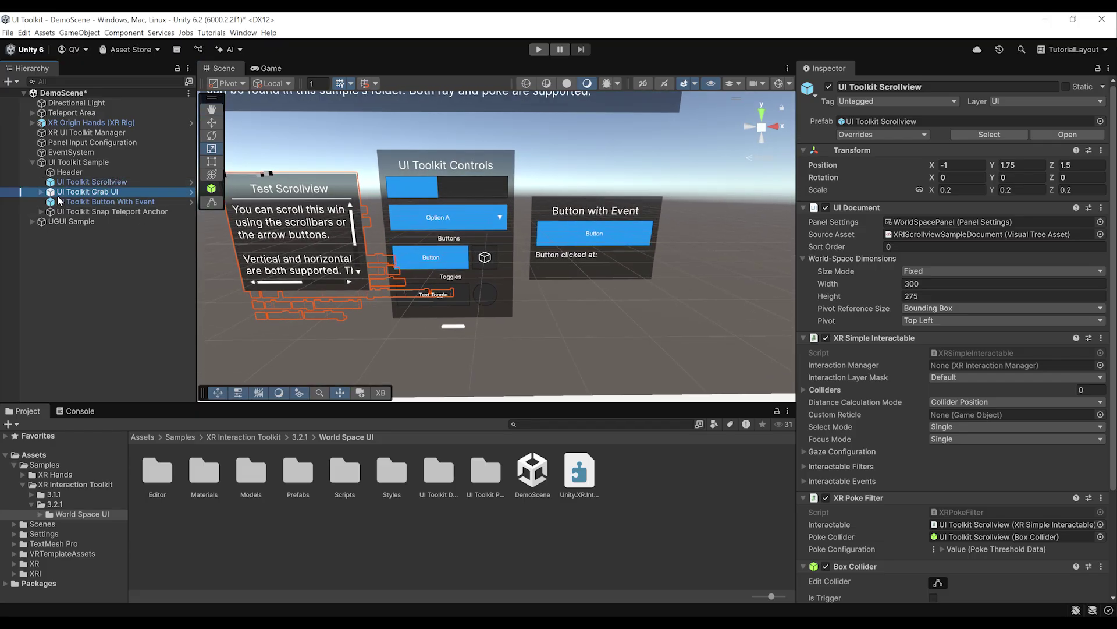
click(39, 192)
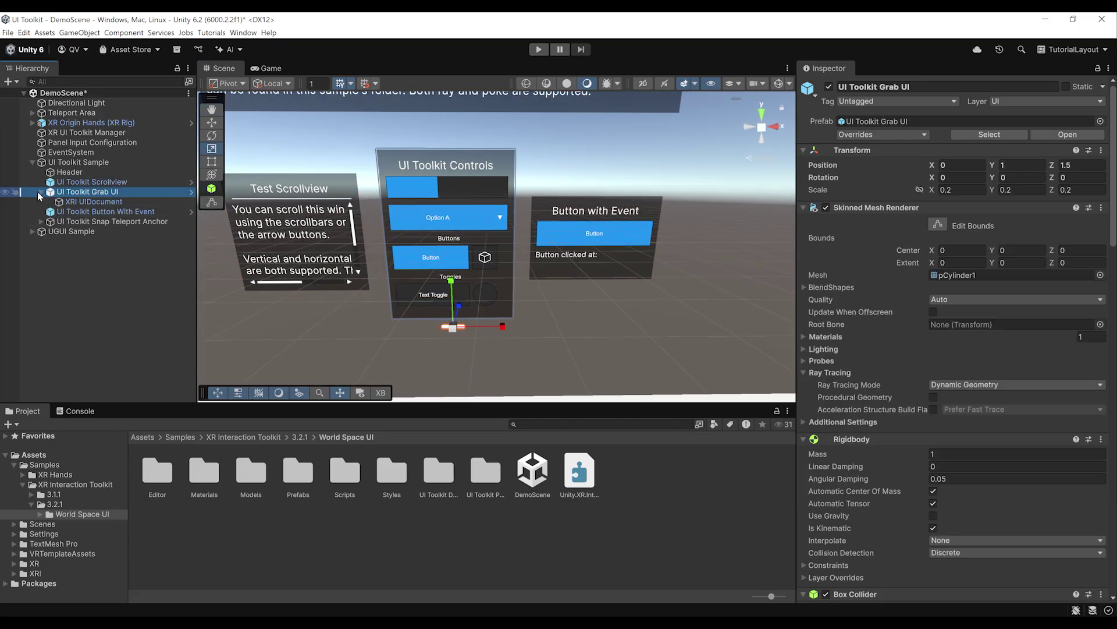
click(78, 204)
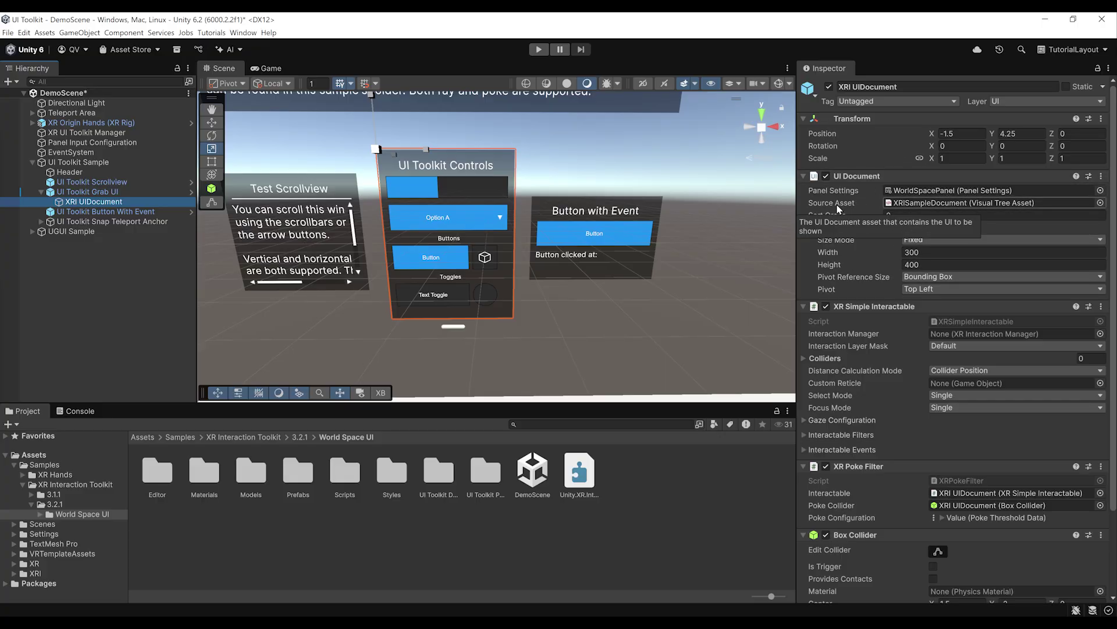
Open the WorldSpacePanel panel settings asset and examine its Render Mode options, keeping World Space selected
click(932, 190)
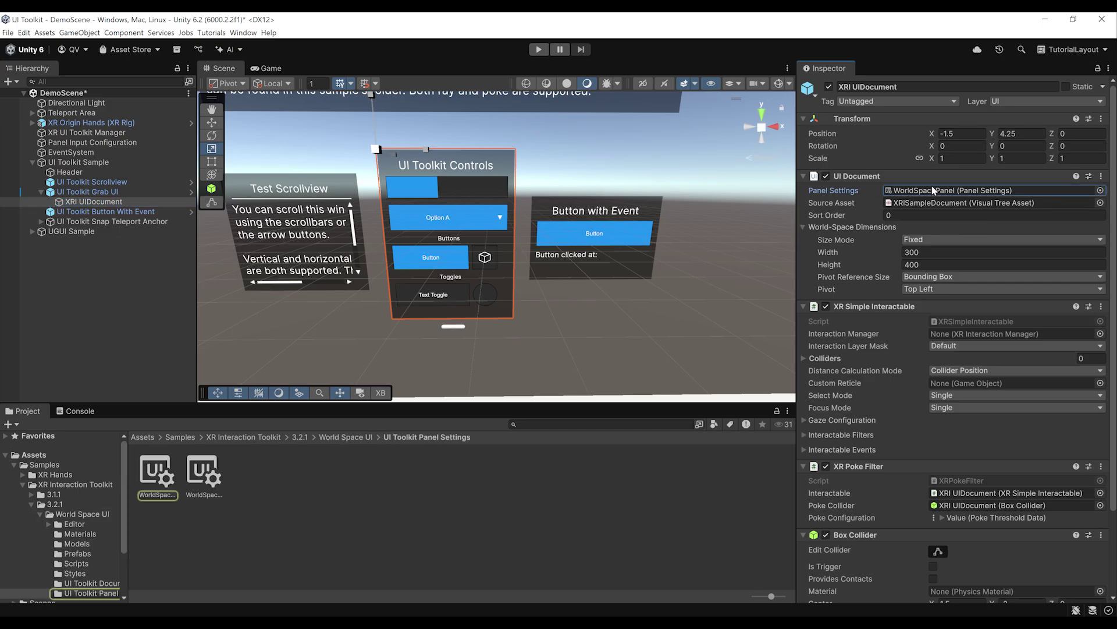
double_click(933, 190)
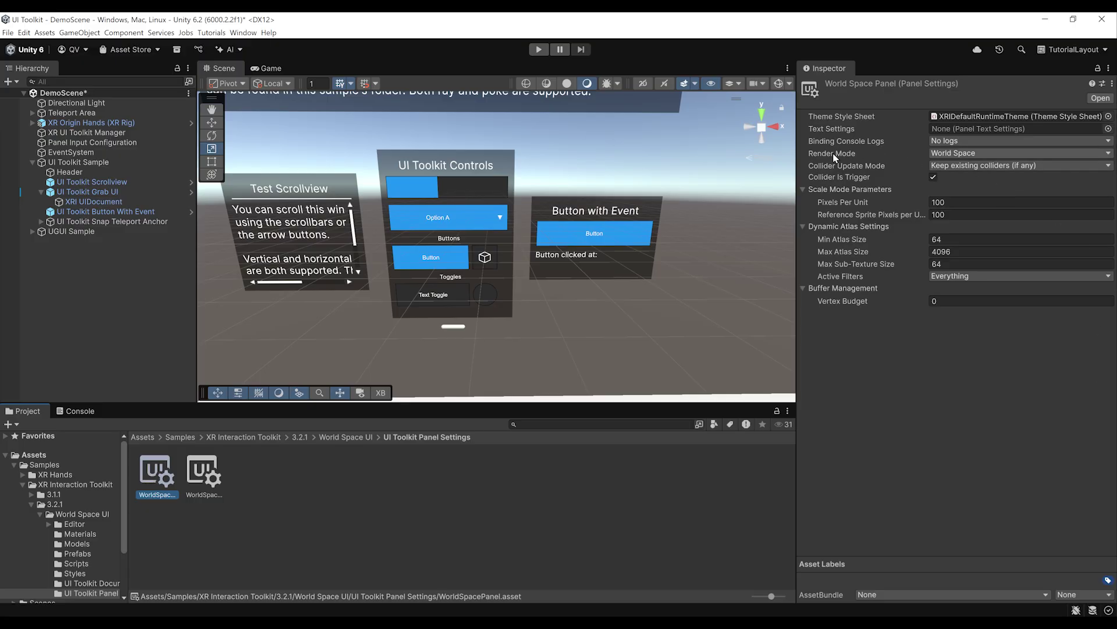
click(952, 154)
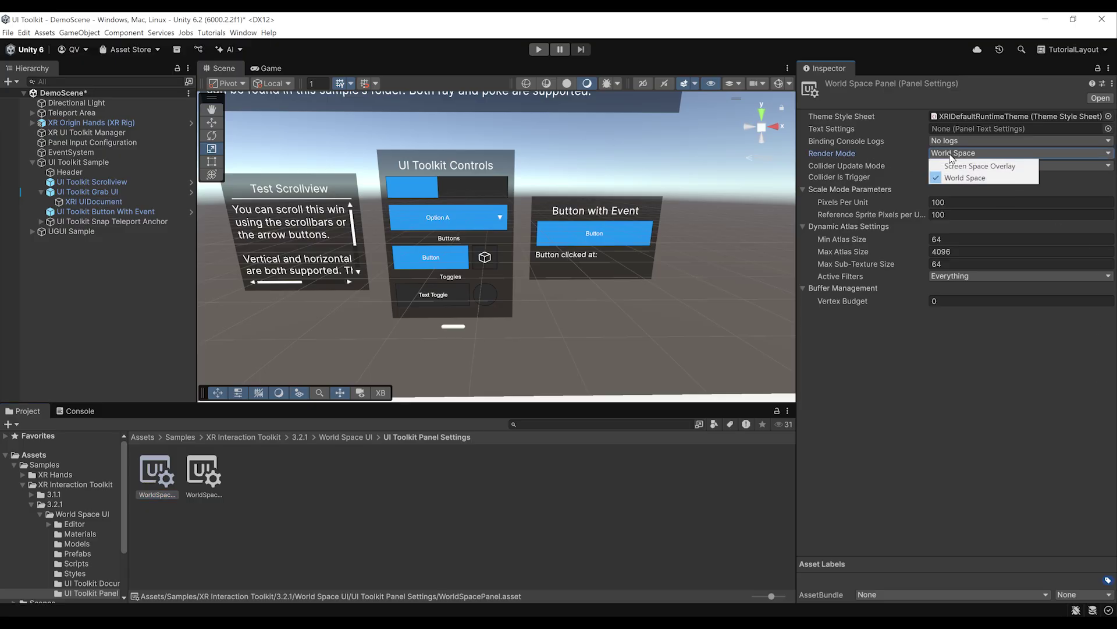
click(988, 181)
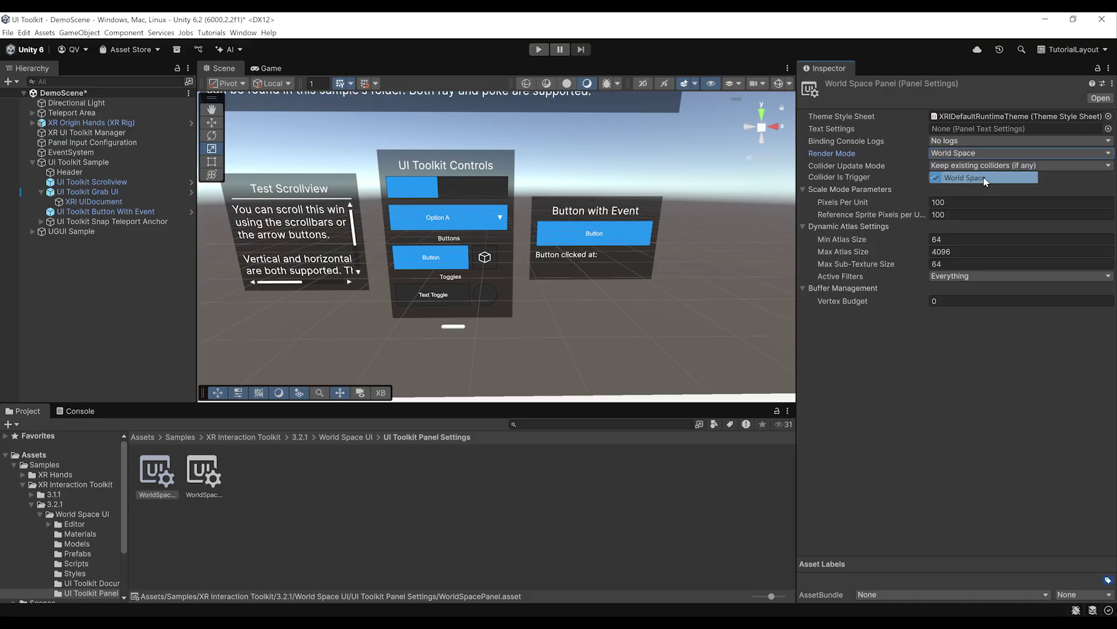
Open XRISampleDocument, the source asset of XRI UIDocument, in the UI Builder
click(83, 202)
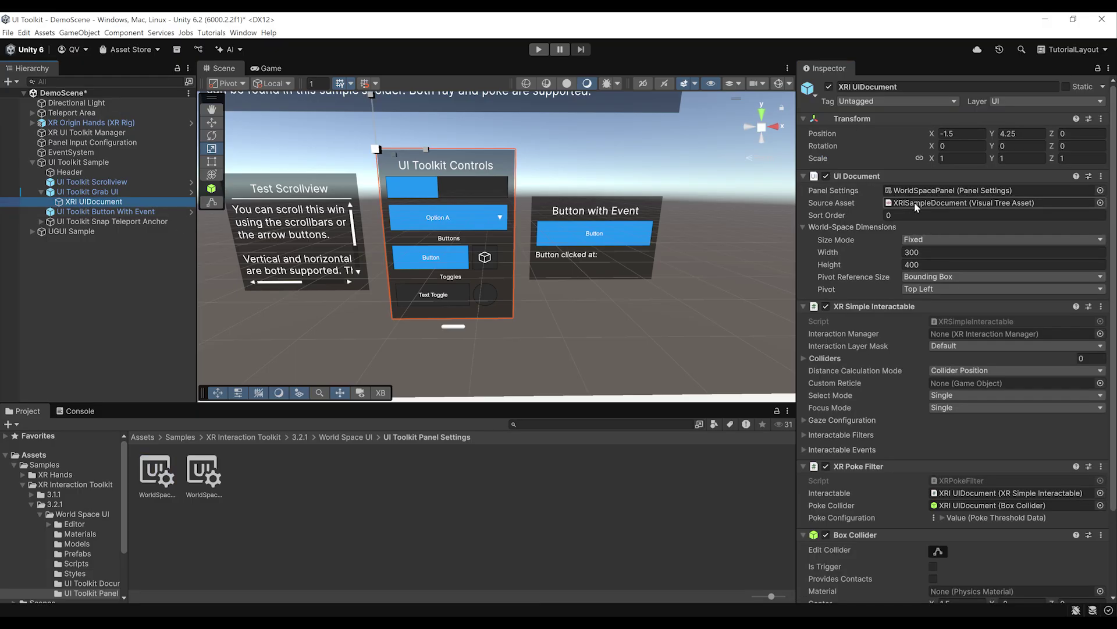
click(955, 204)
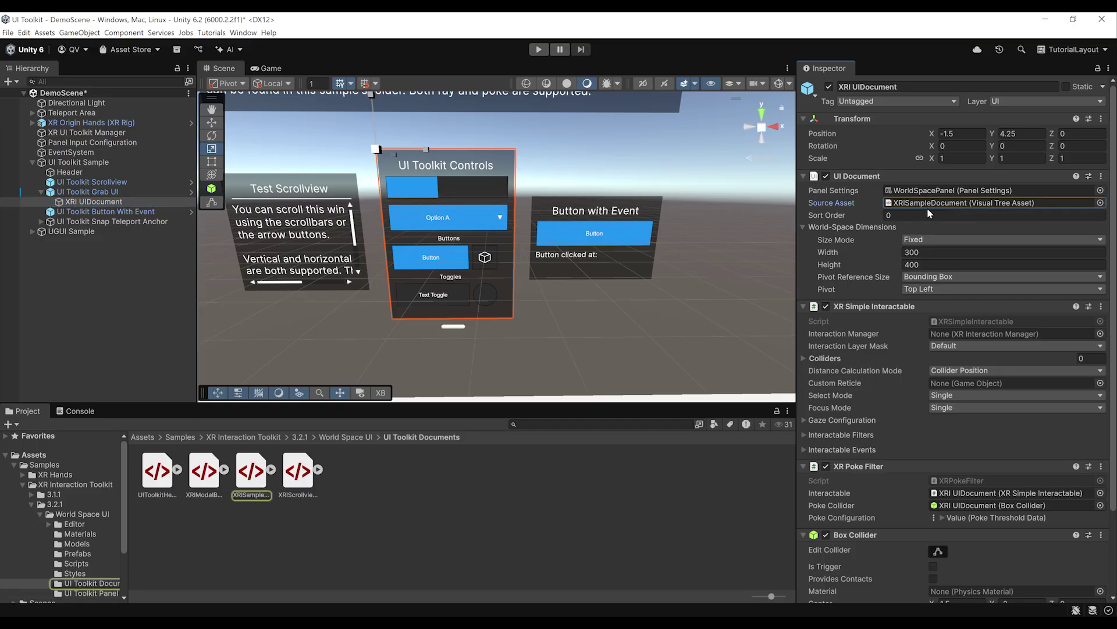
double_click(262, 486)
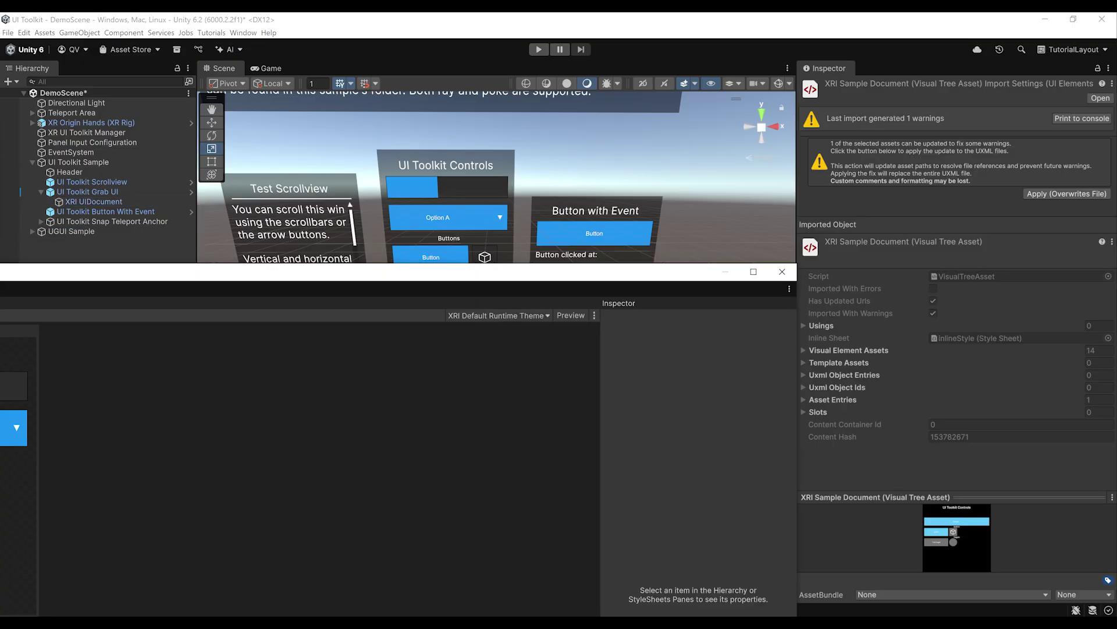
drag(361, 271, 391, 50)
double_click(392, 50)
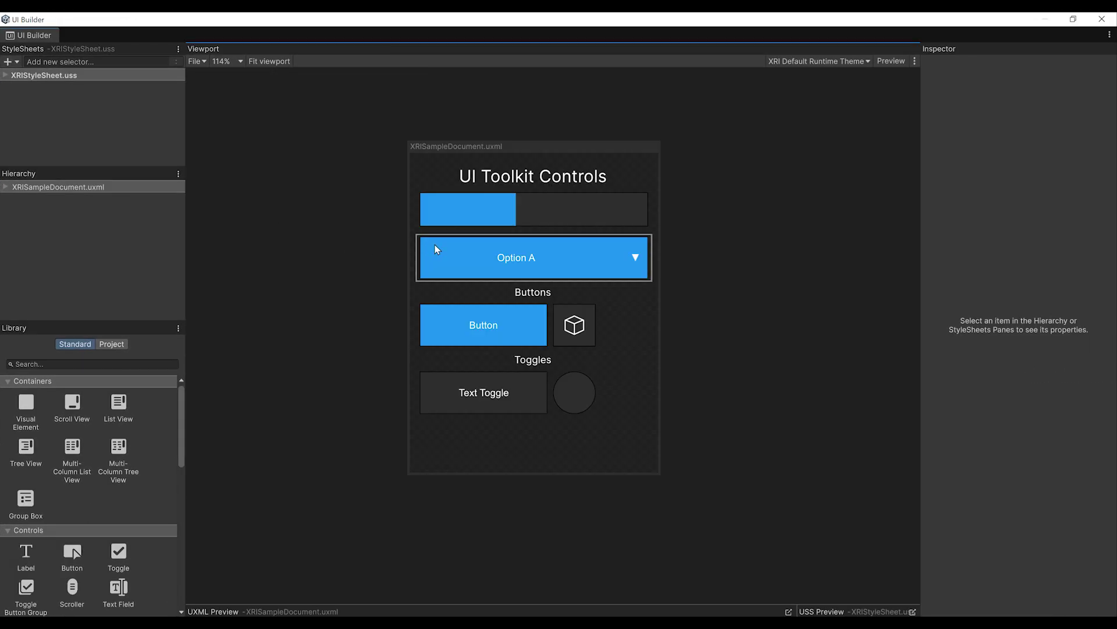
Place the UI Builder beside the scene and change the "UI Toolkit Controls" heading label to "Hello !"
drag(330, 23, 325, 37)
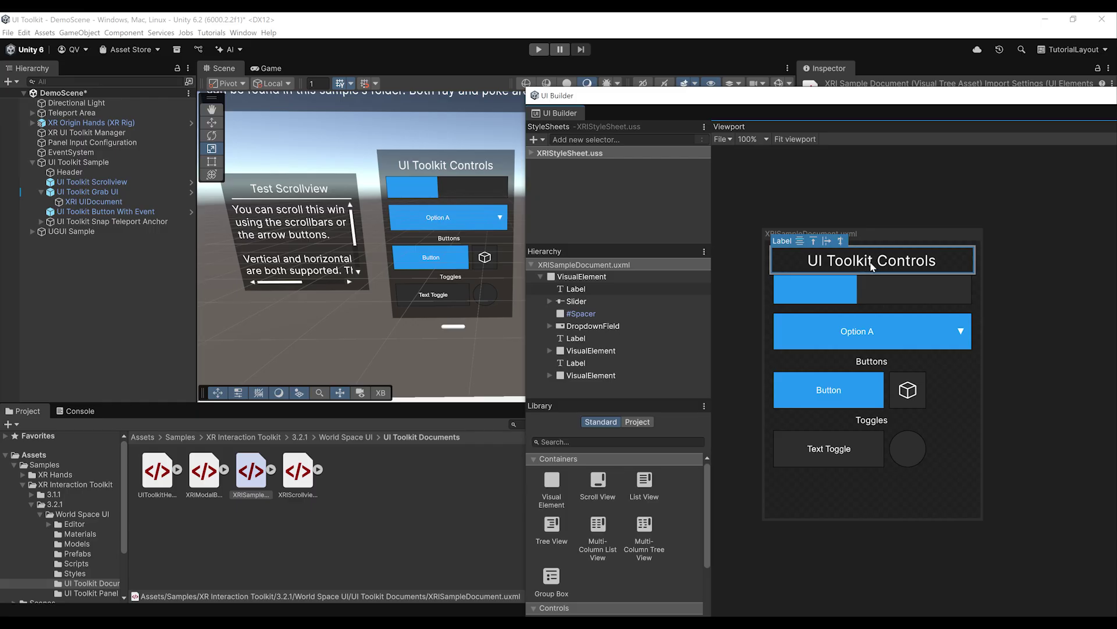
double_click(868, 263)
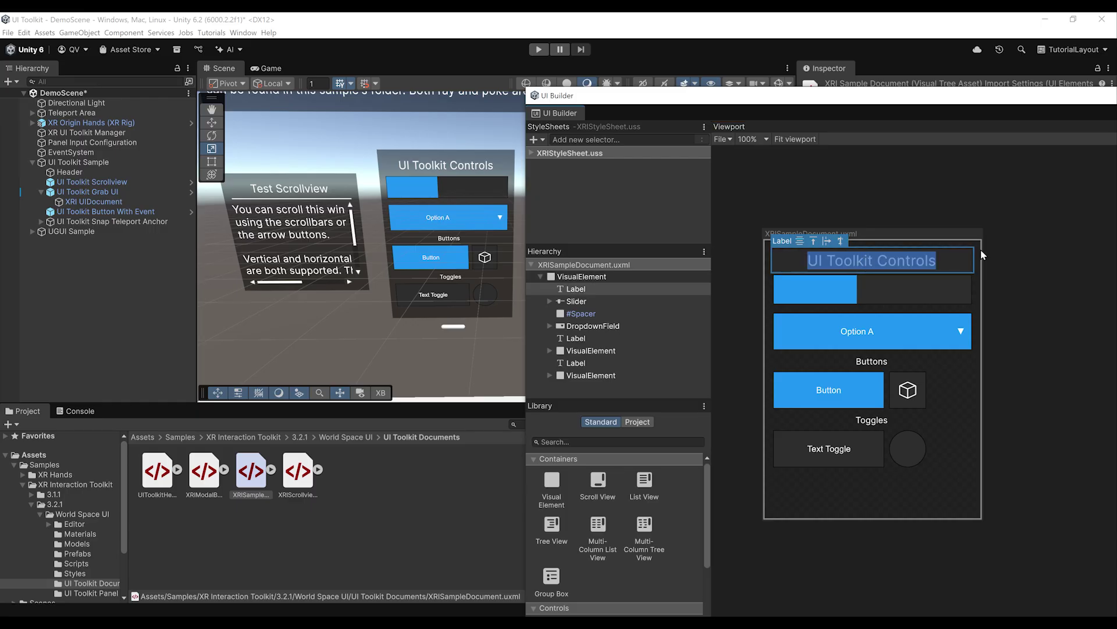
text(Hello !)
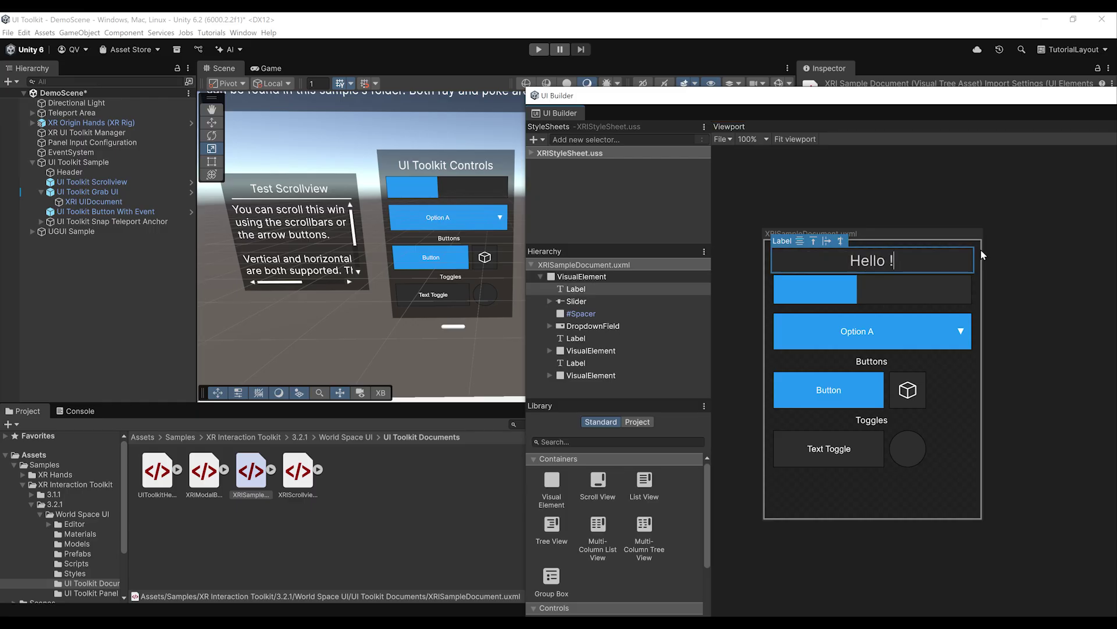
click(855, 192)
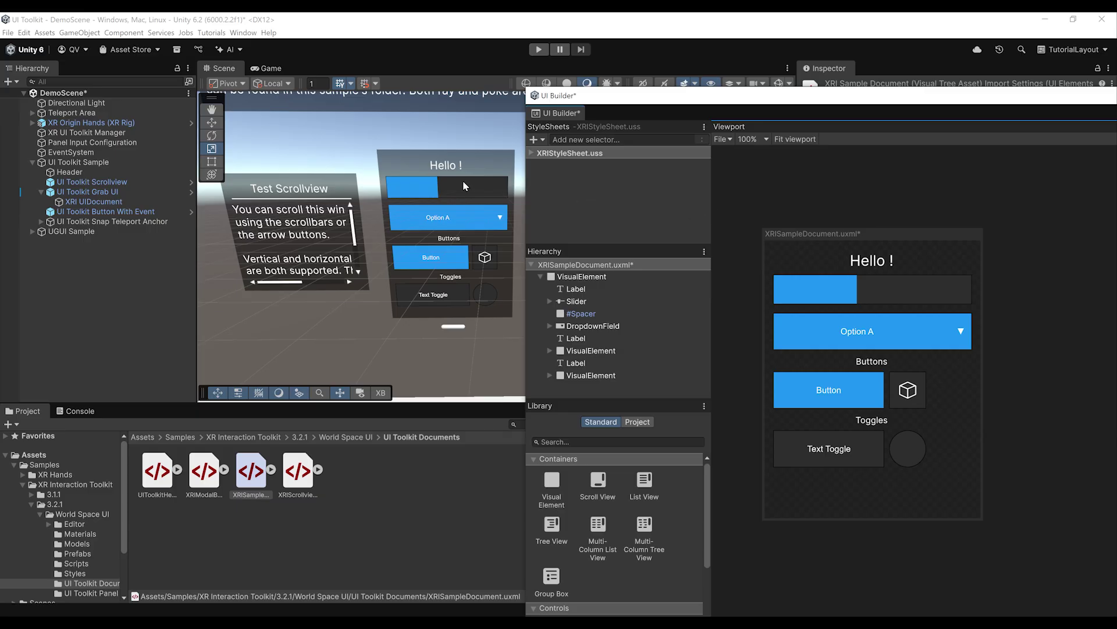
Inspect the edited panel in the scene, save XRISampleDocument and close the UI Builder
right_drag(444, 173, 462, 156)
scroll(448, 157, up, 4)
scroll(414, 156, down, 3)
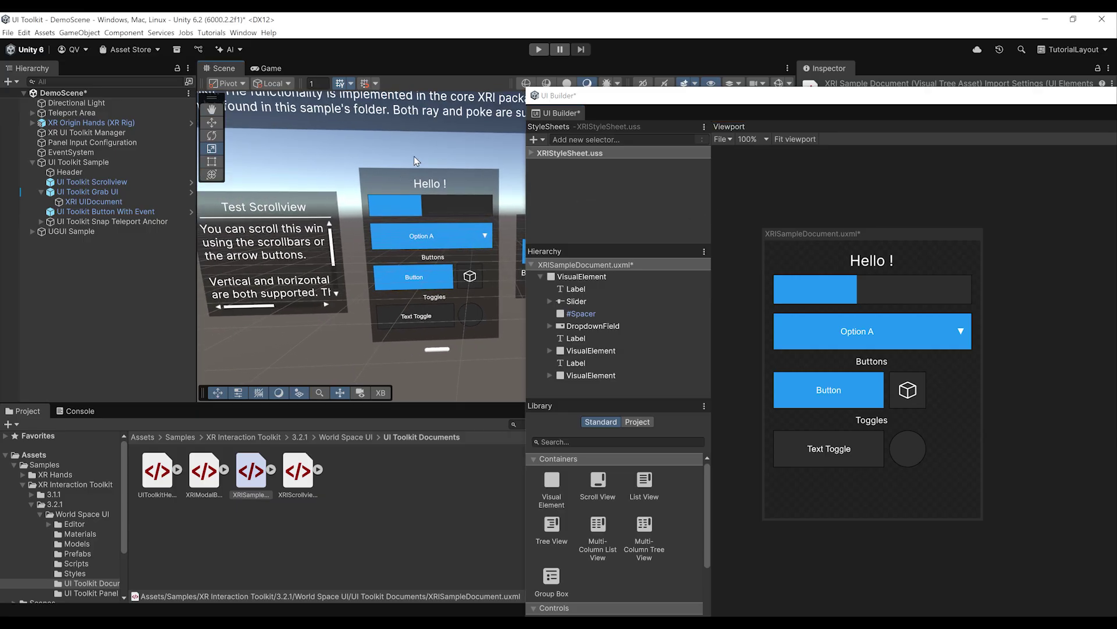
scroll(436, 284, down, 5)
click(436, 284)
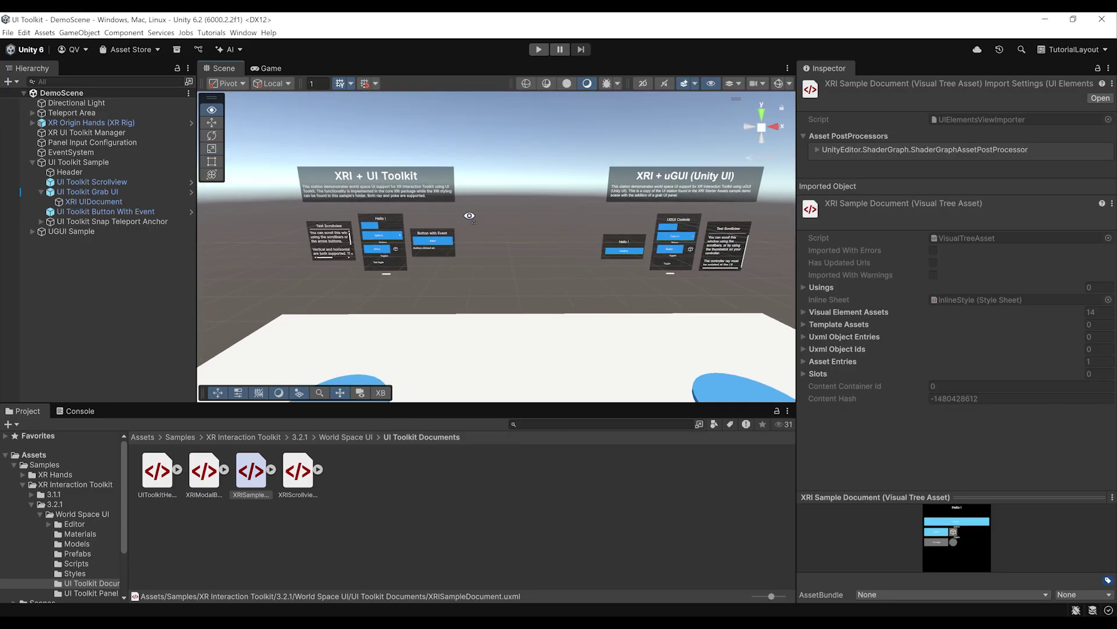
right_drag(499, 219, 387, 219)
key(w)
scroll(451, 183, down, 2)
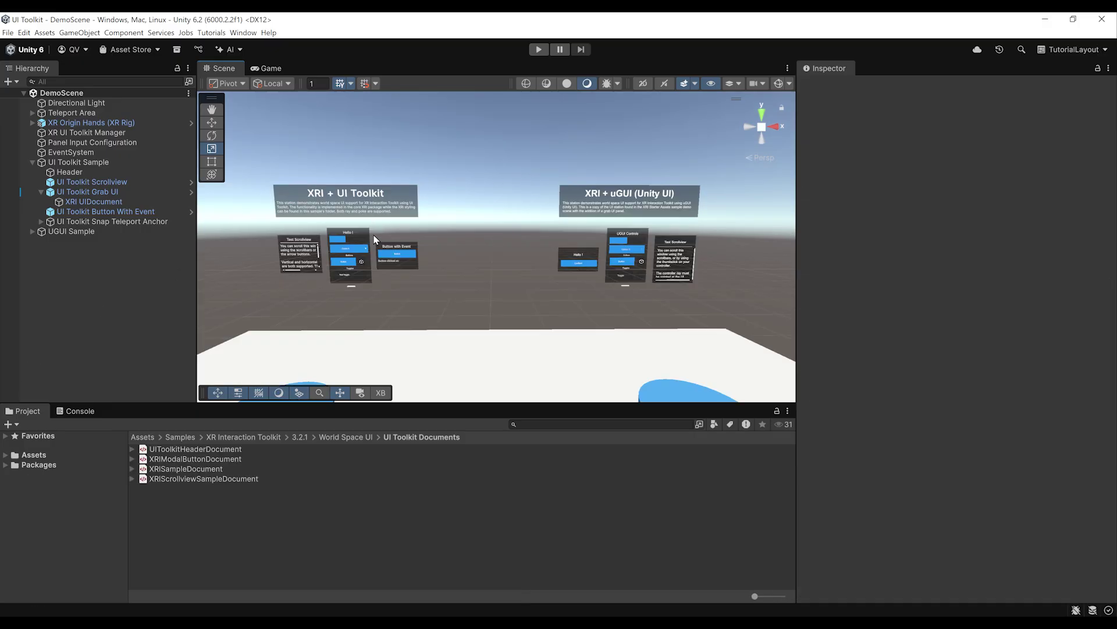
scroll(531, 259, down, 2)
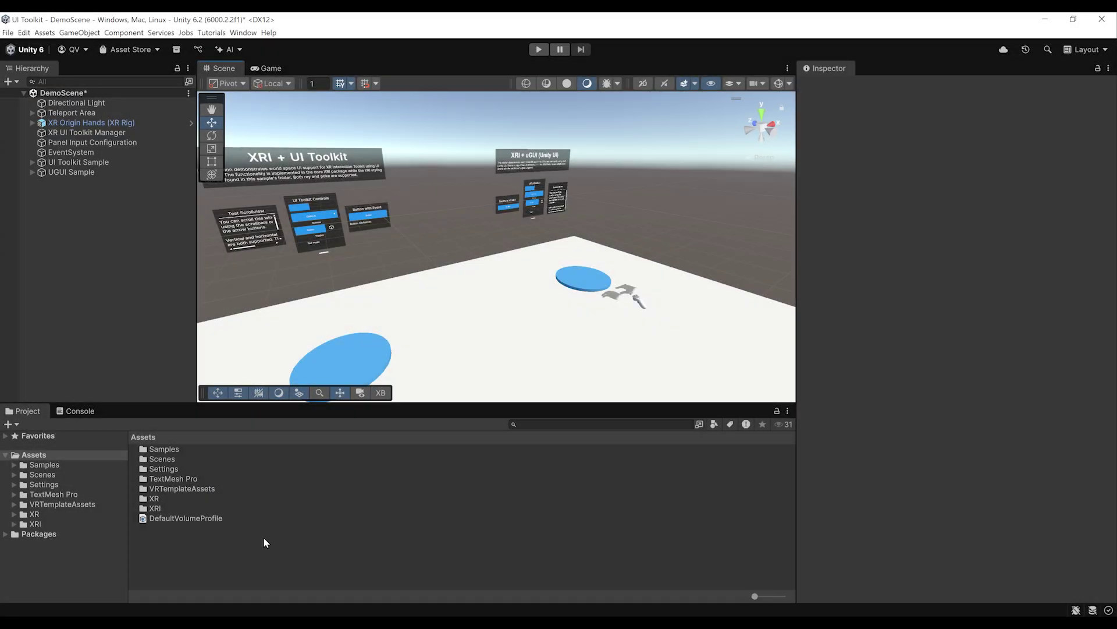
Create a UI Toolkit UI Document named "Main UI" in the Assets folder
right_click(149, 540)
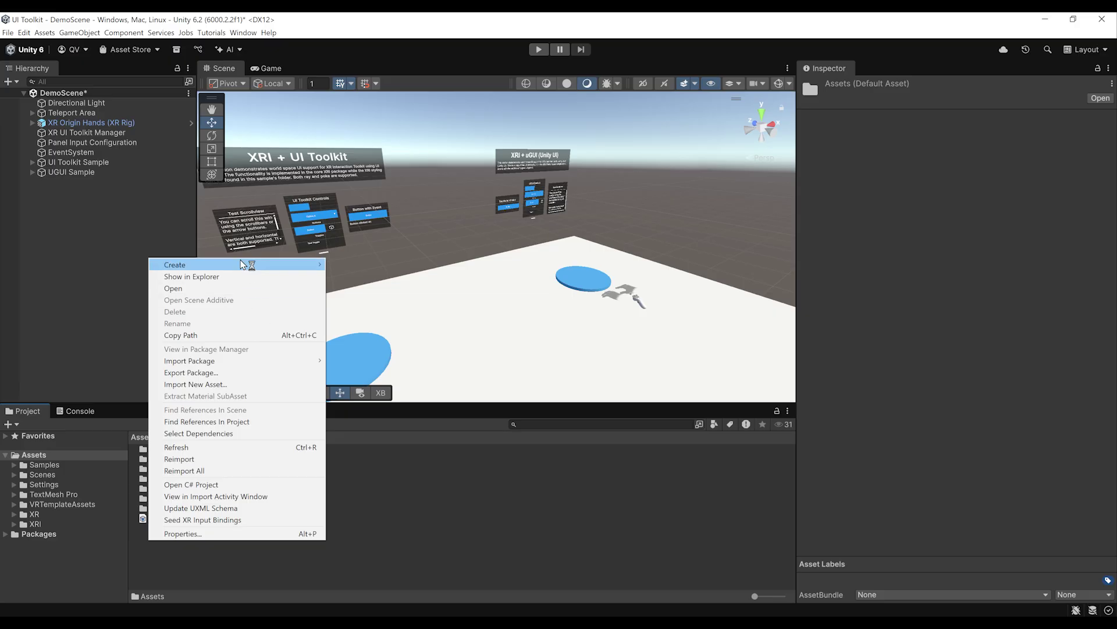
mouse_move(249, 265)
mouse_move(368, 492)
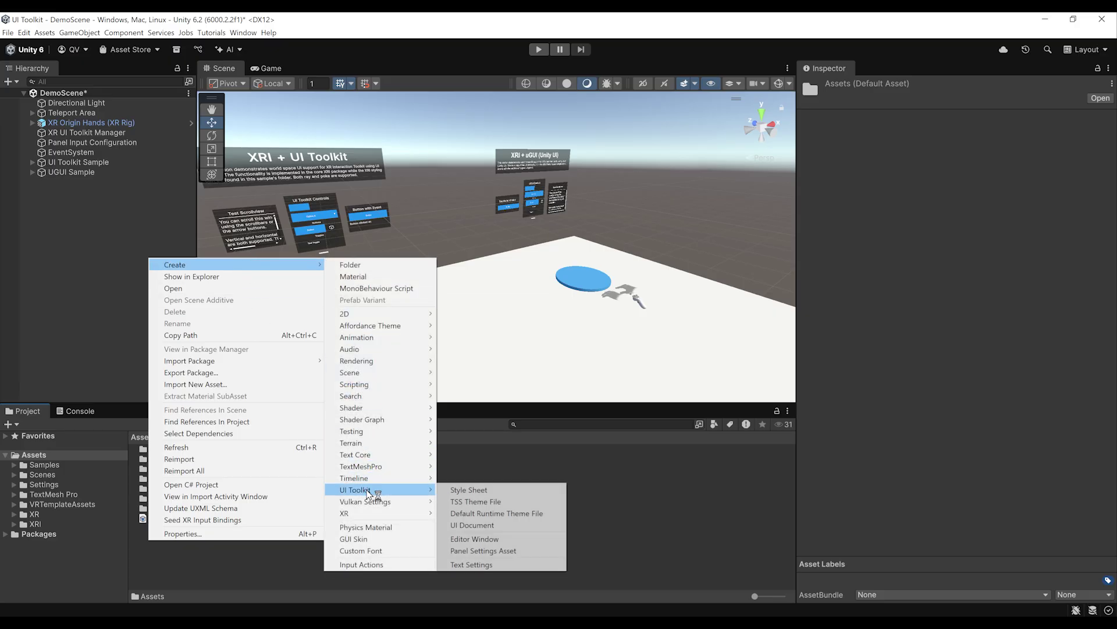
click(491, 525)
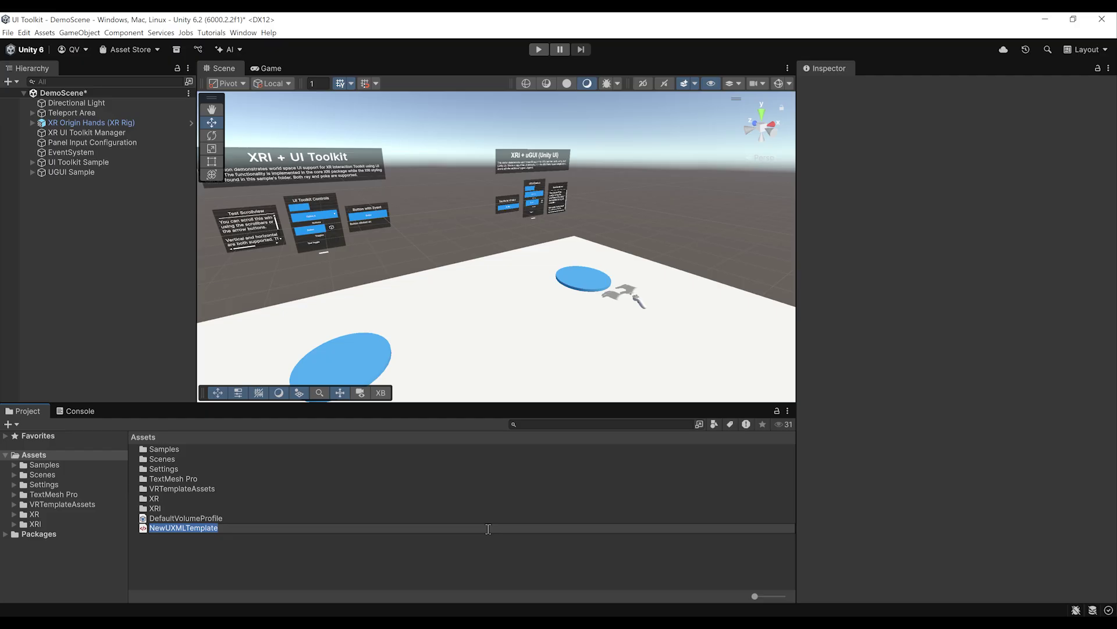
text(Main UI)
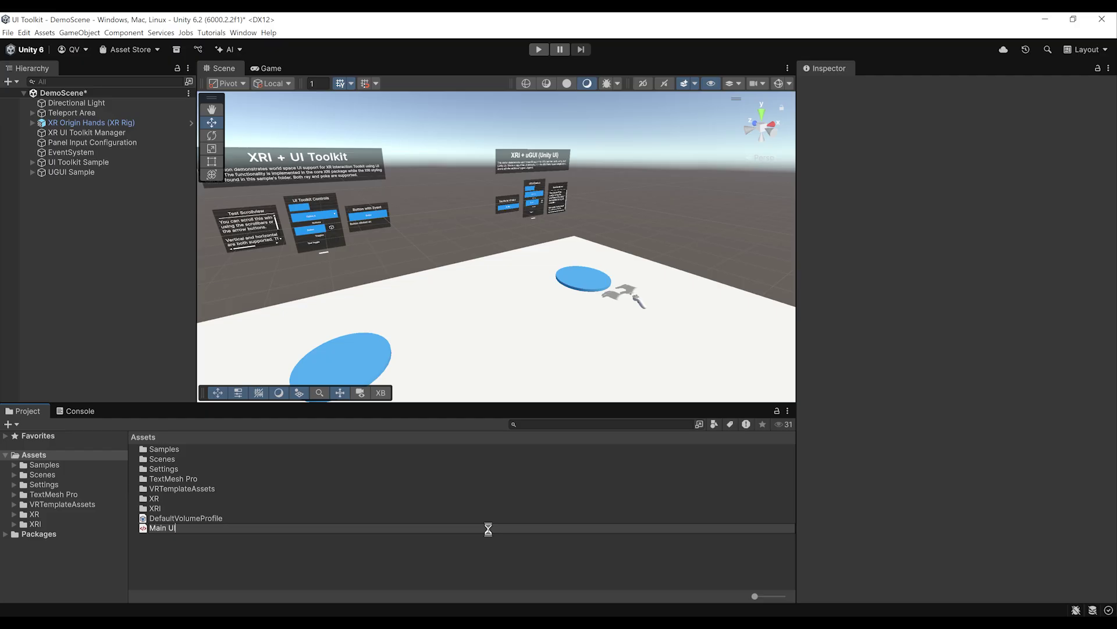
key(Return)
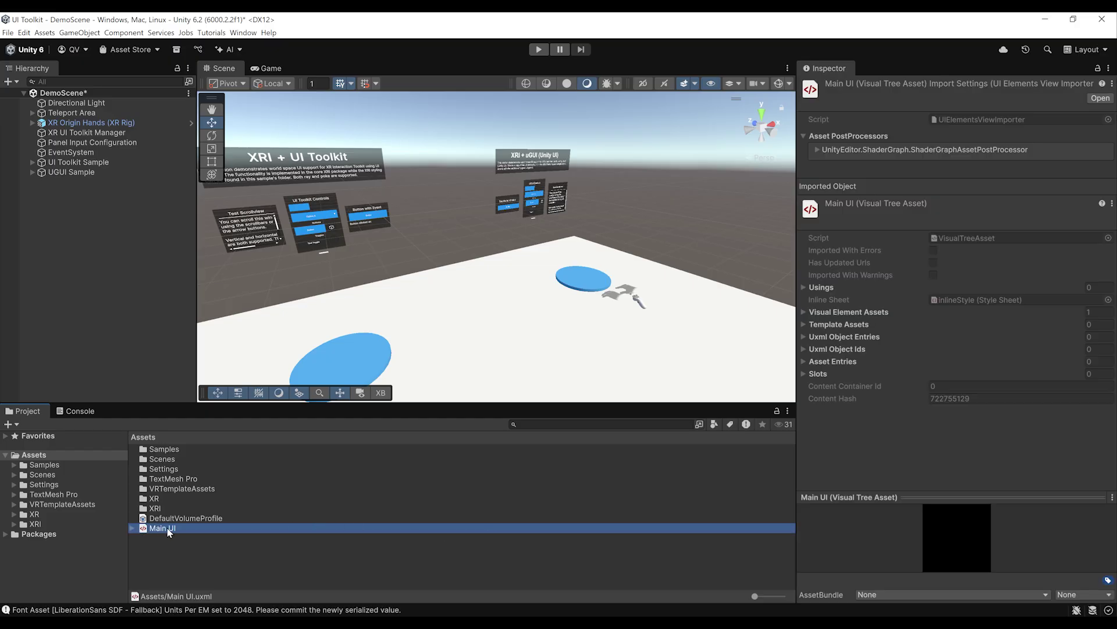
Open the Main UI document in the UI Builder and maximize the builder window
double_click(167, 532)
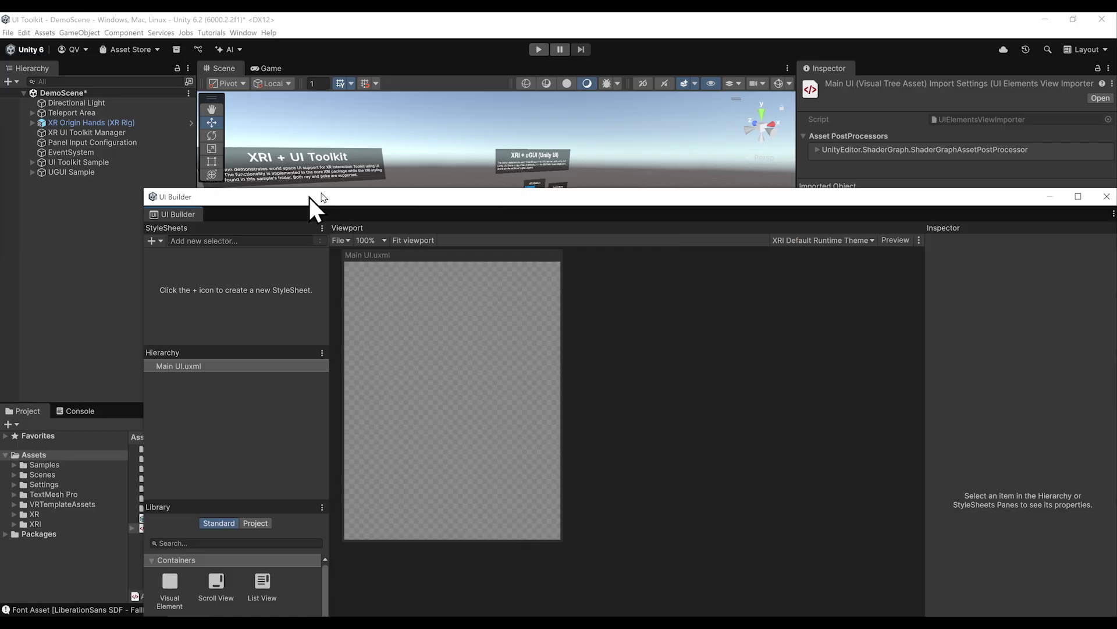
drag(309, 197, 323, 95)
double_click(324, 95)
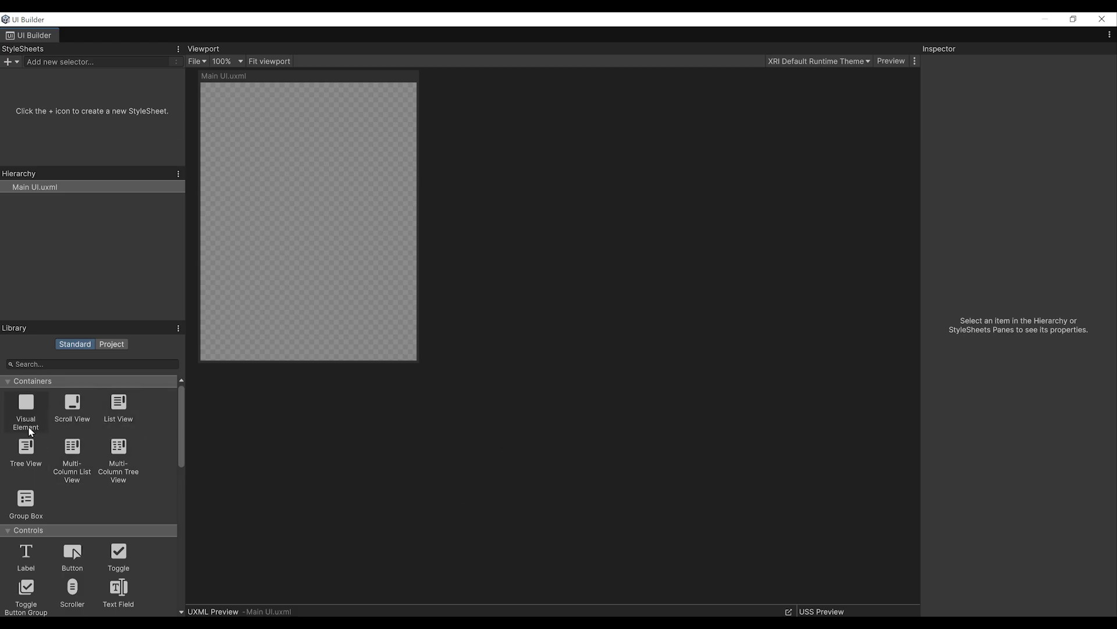
Add a VisualElement to Main UI.uxml as the root container and enlarge the canvas in width and height
drag(31, 431, 68, 260)
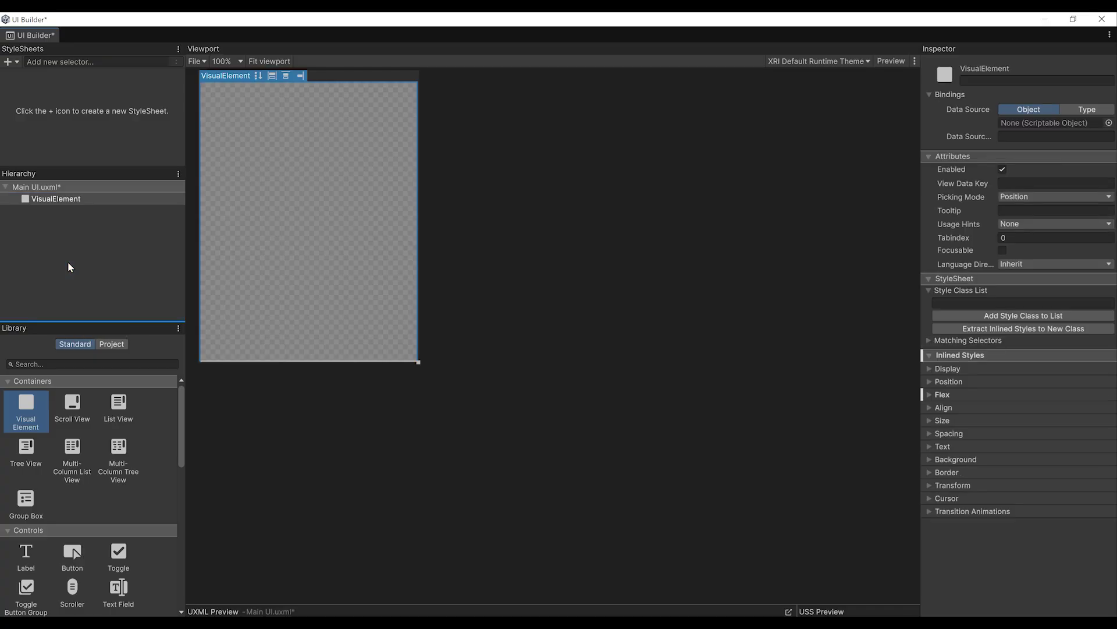
drag(419, 362, 454, 434)
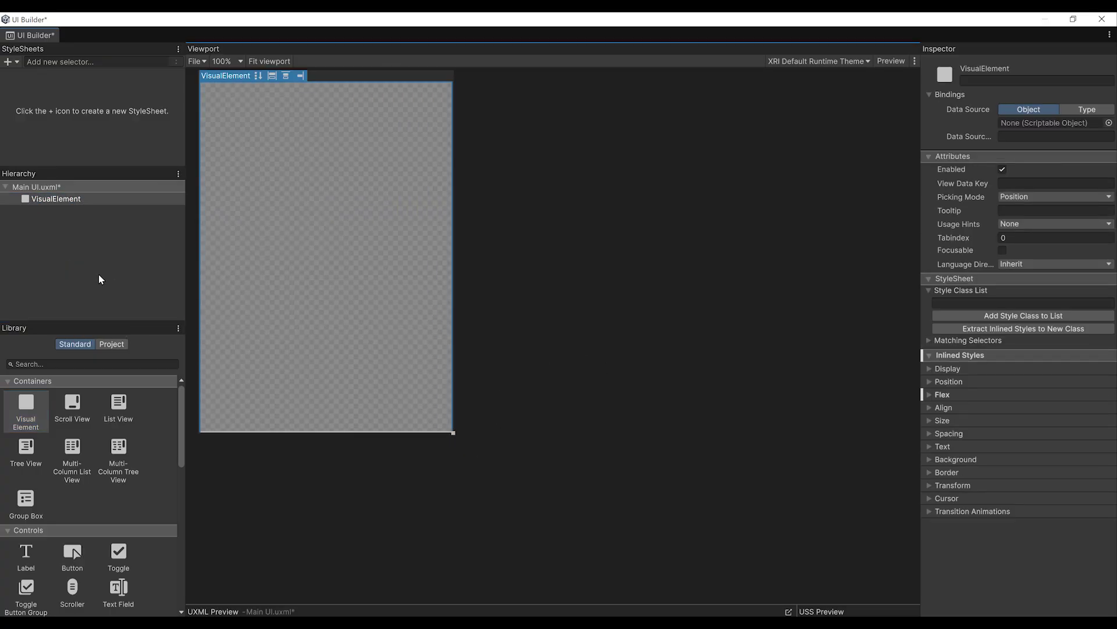
click(62, 202)
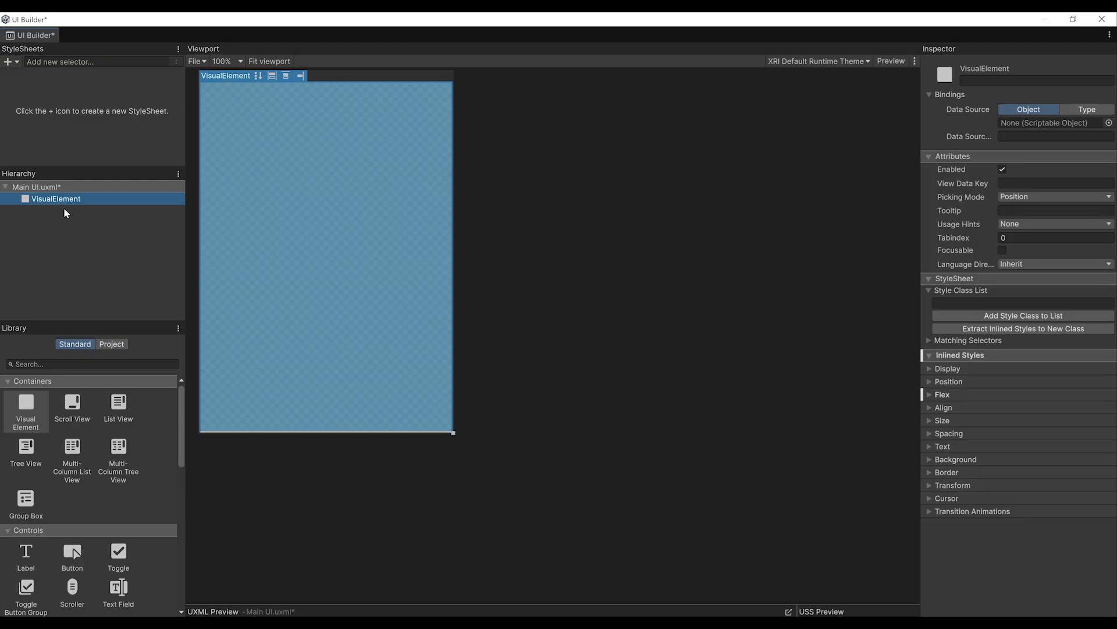
Add a Label inside the VisualElement and extend its height over roughly the upper third of the canvas
scroll(90, 526, down, 3)
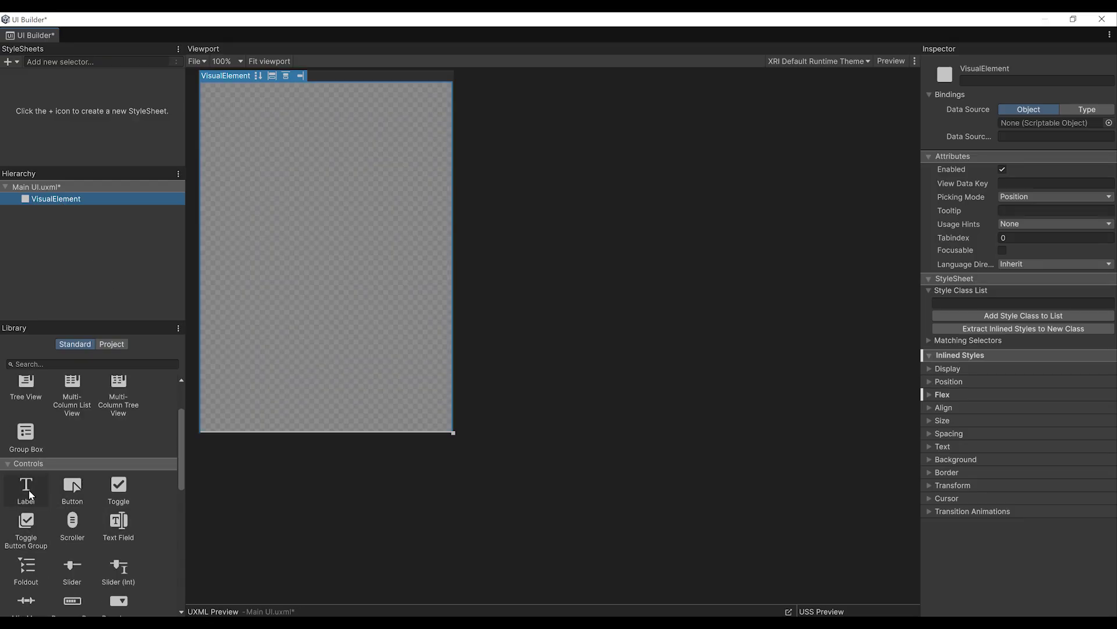
drag(25, 498, 53, 202)
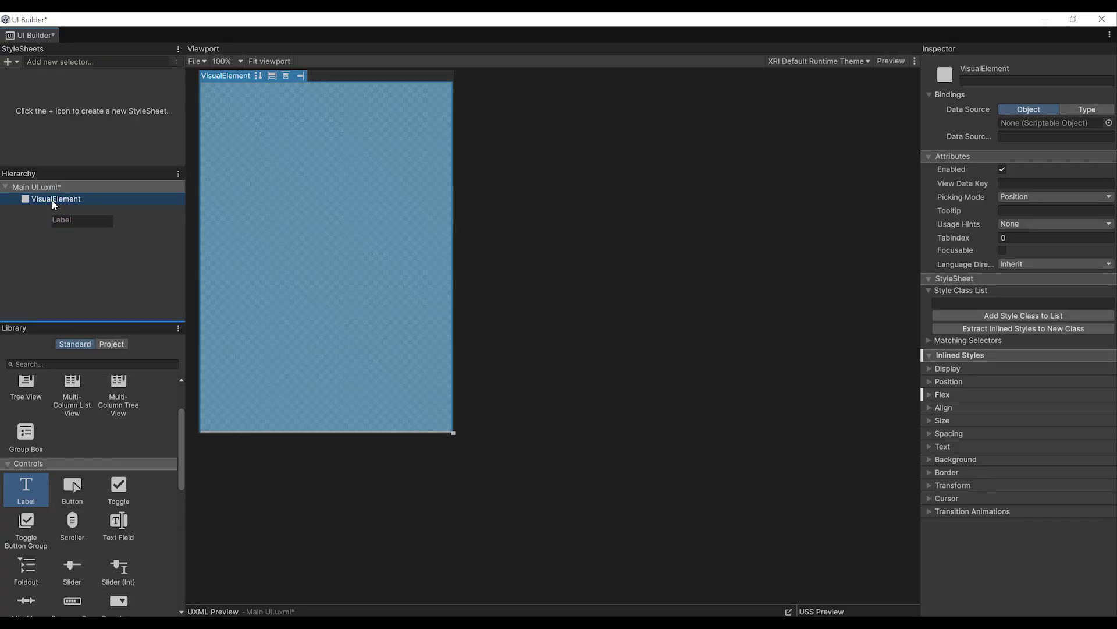
drag(230, 103, 269, 209)
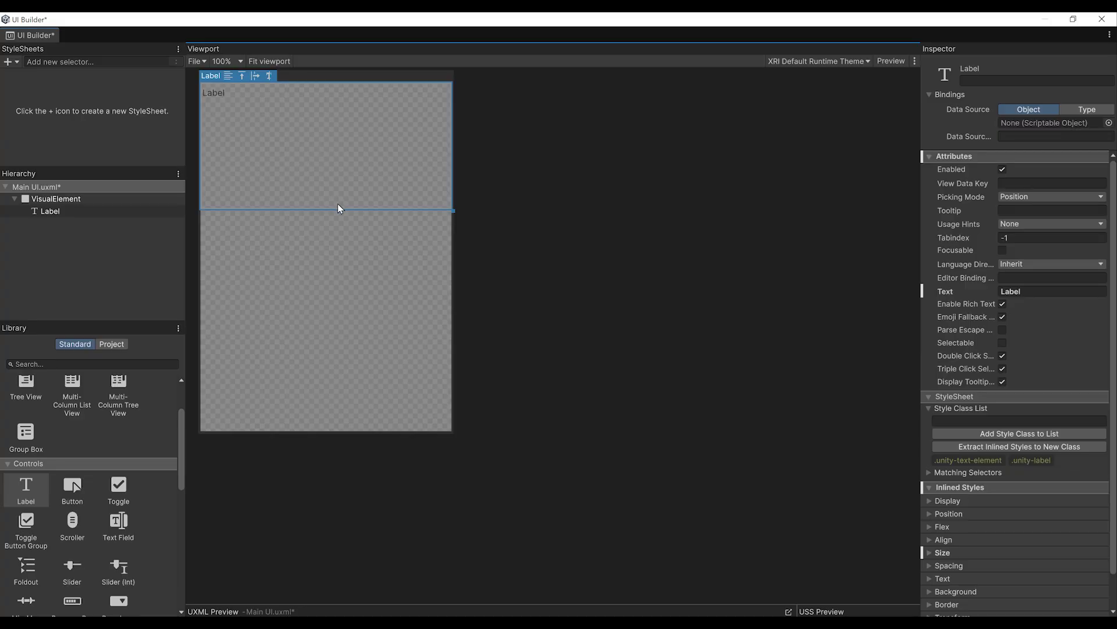
Widen the Inspector and set the Label's text size to 50 px in its inlined styles
click(51, 213)
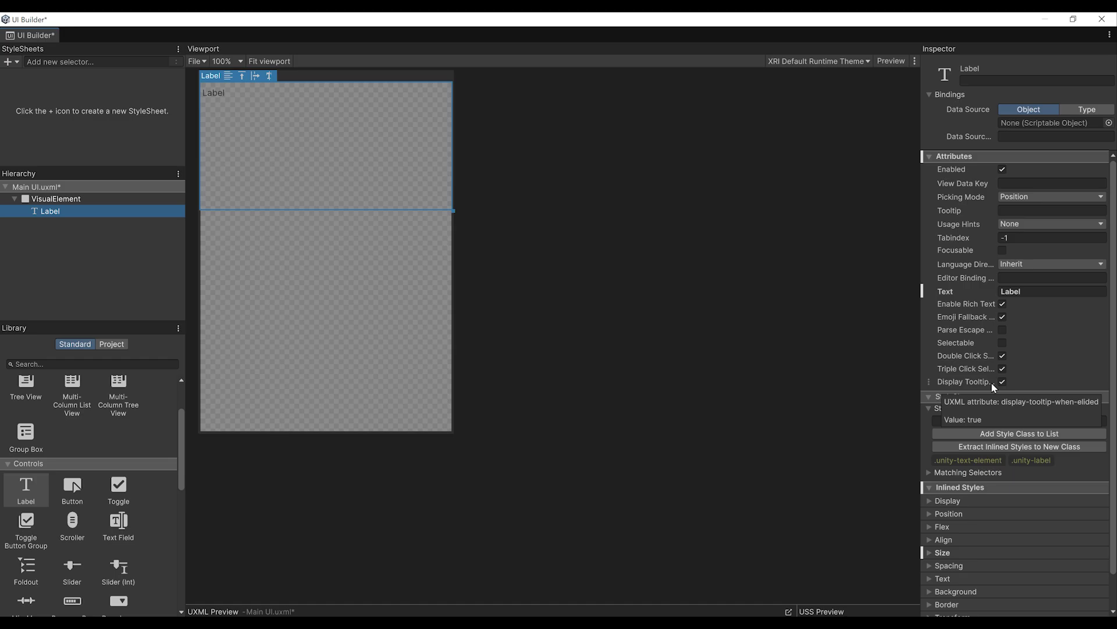
scroll(992, 384, down, 3)
click(250, 141)
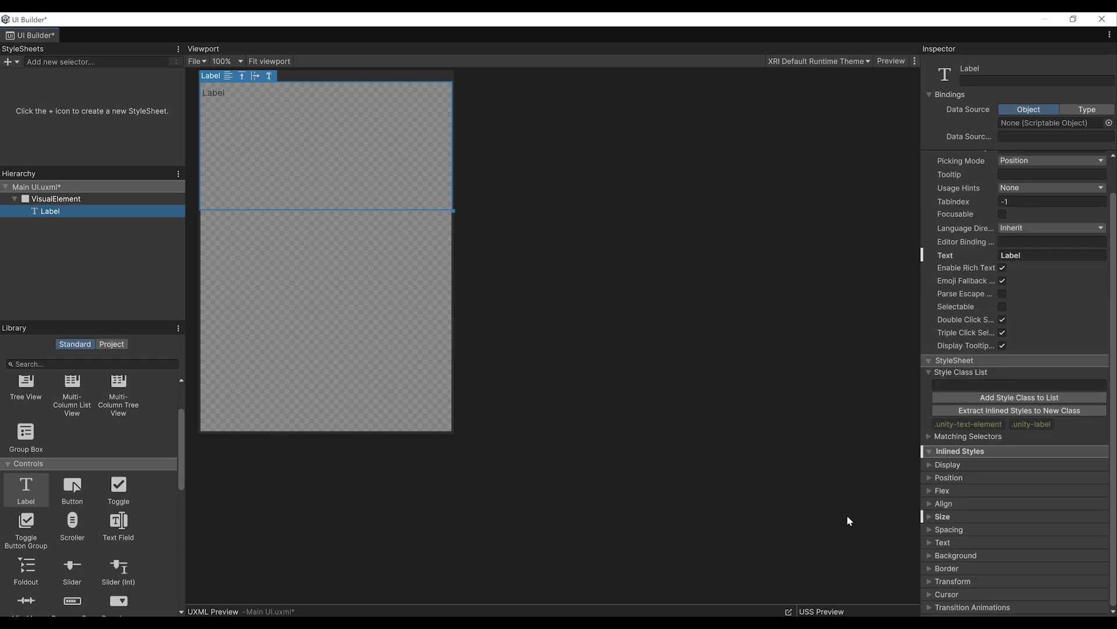
click(970, 544)
scroll(994, 464, down, 6)
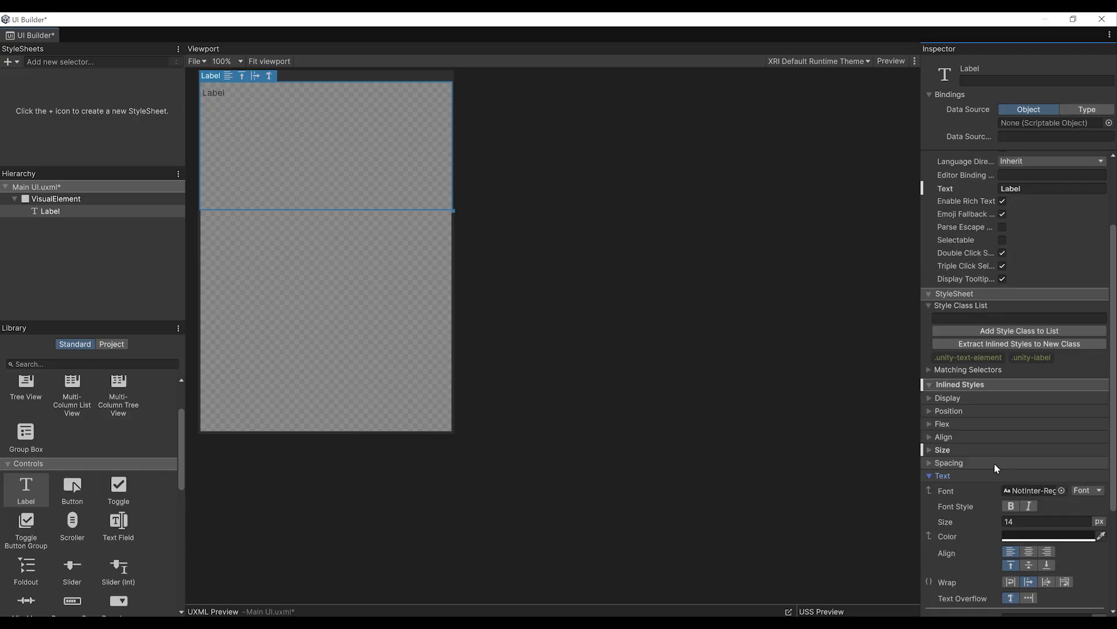
drag(921, 390, 743, 381)
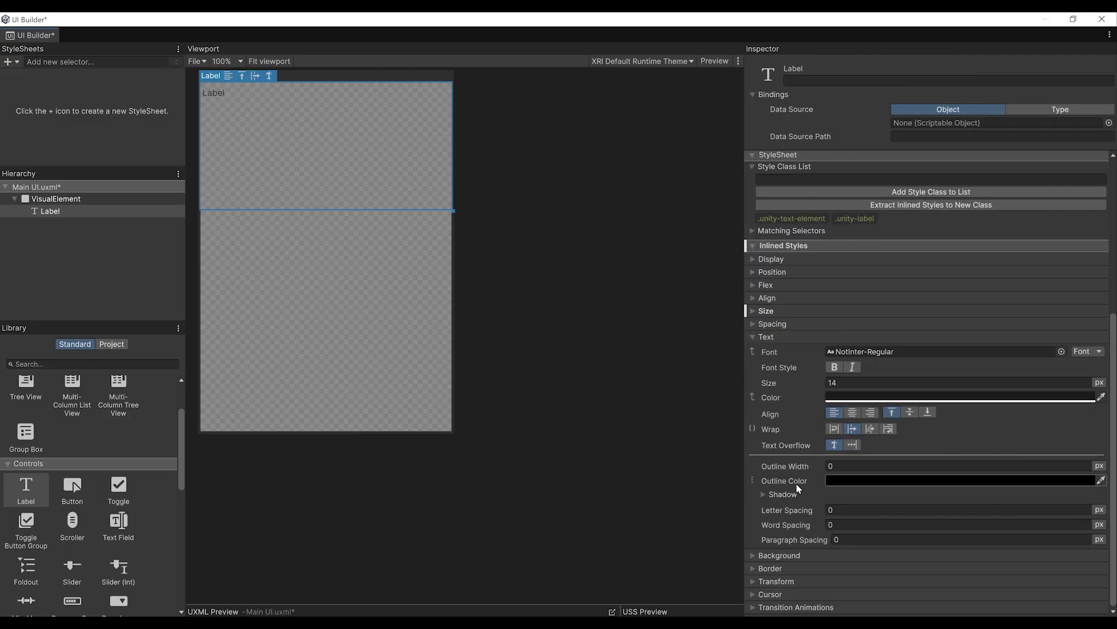
drag(783, 381, 816, 379)
click(860, 382)
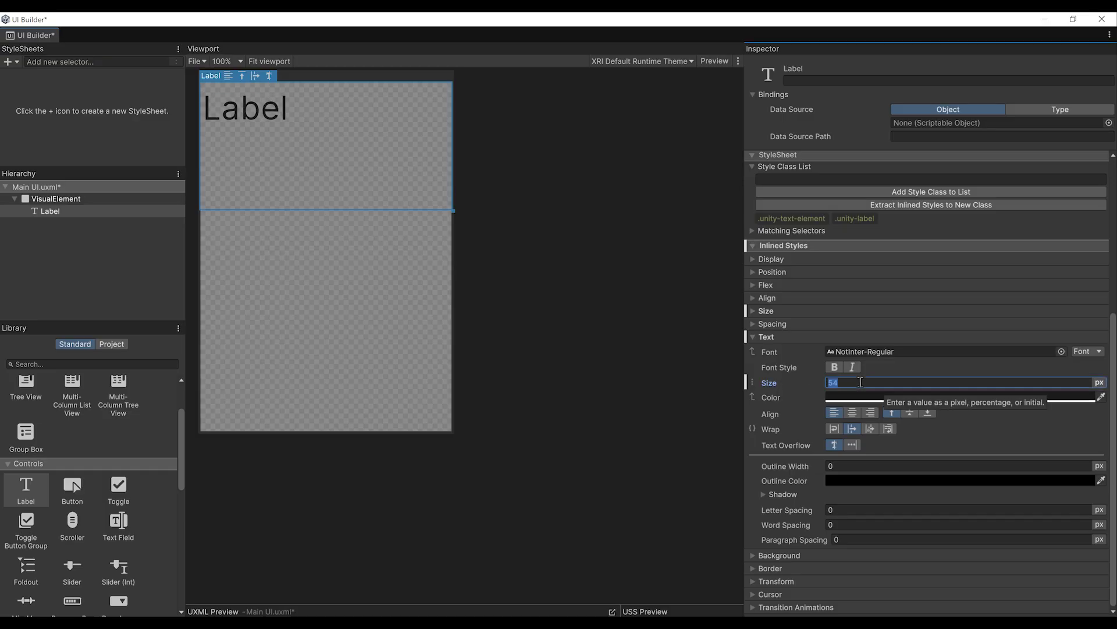
Center the Label's text horizontally and vertically and change it to "UI Toolkit"
click(853, 412)
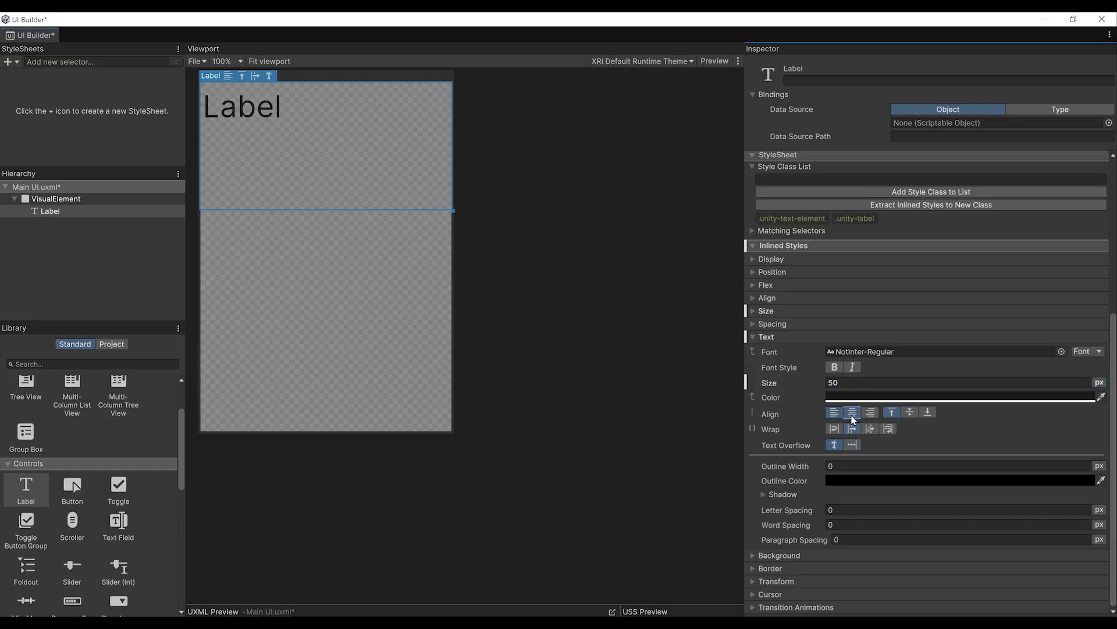
click(908, 413)
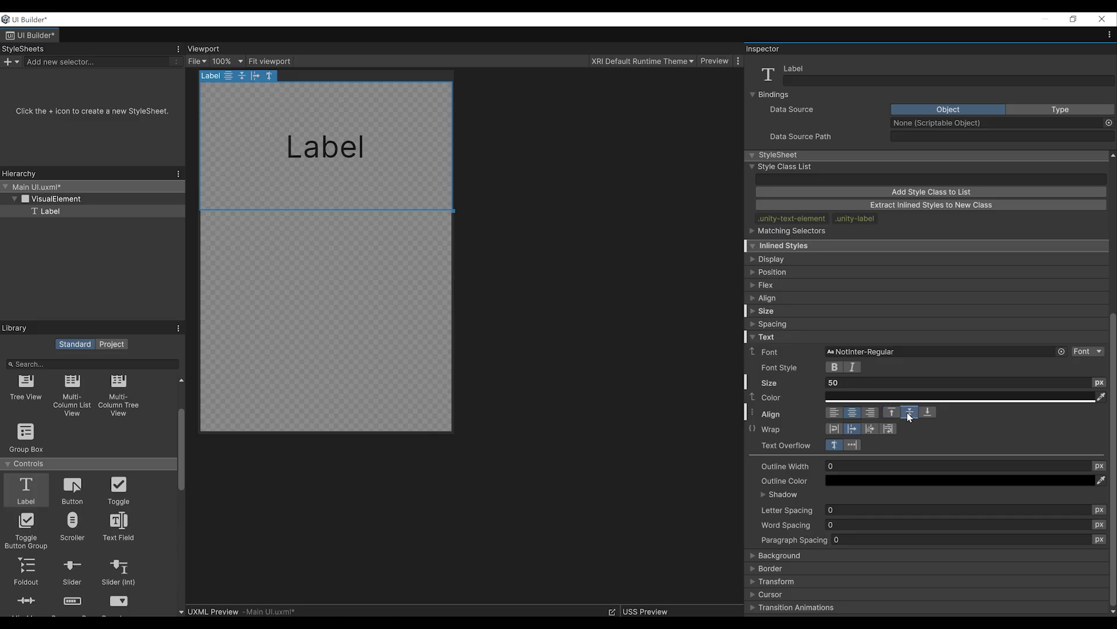
double_click(315, 147)
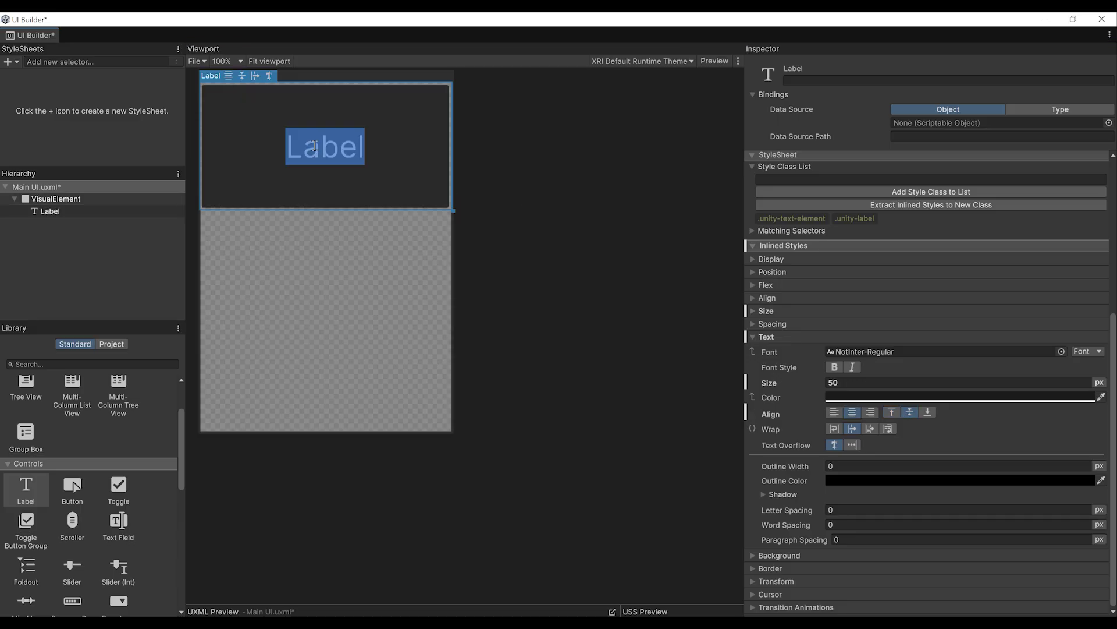
text(UI To)
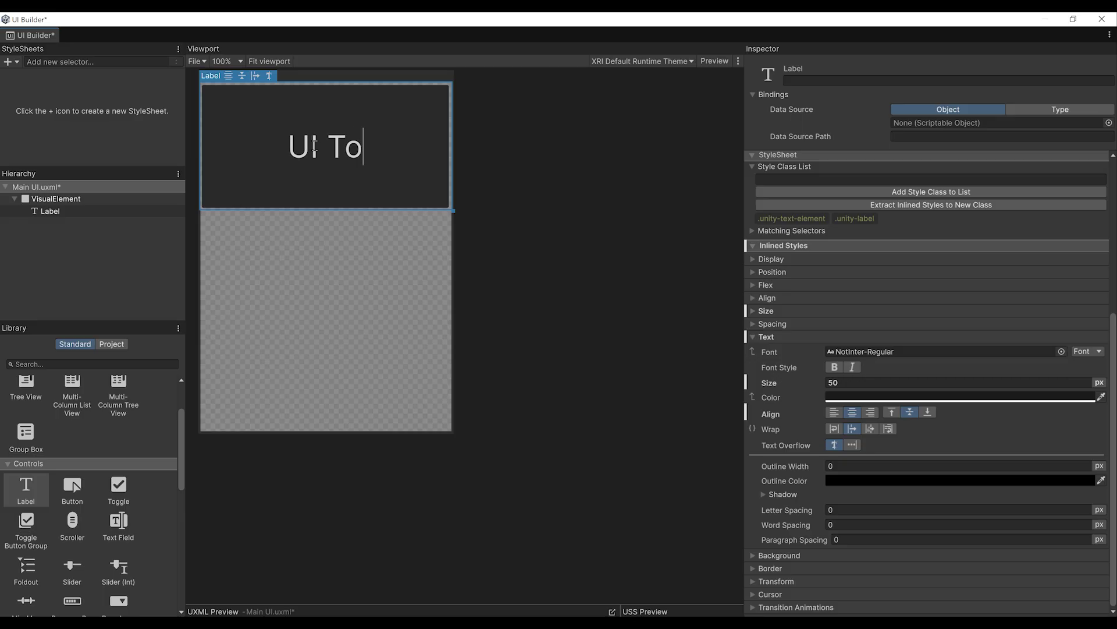
text(olkit)
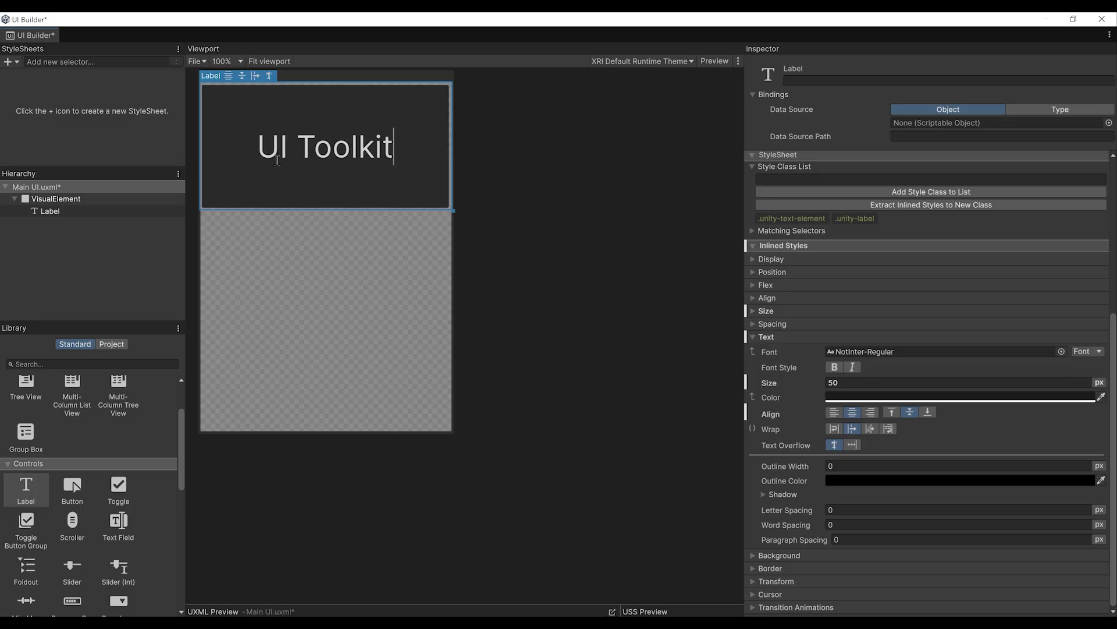
click(566, 180)
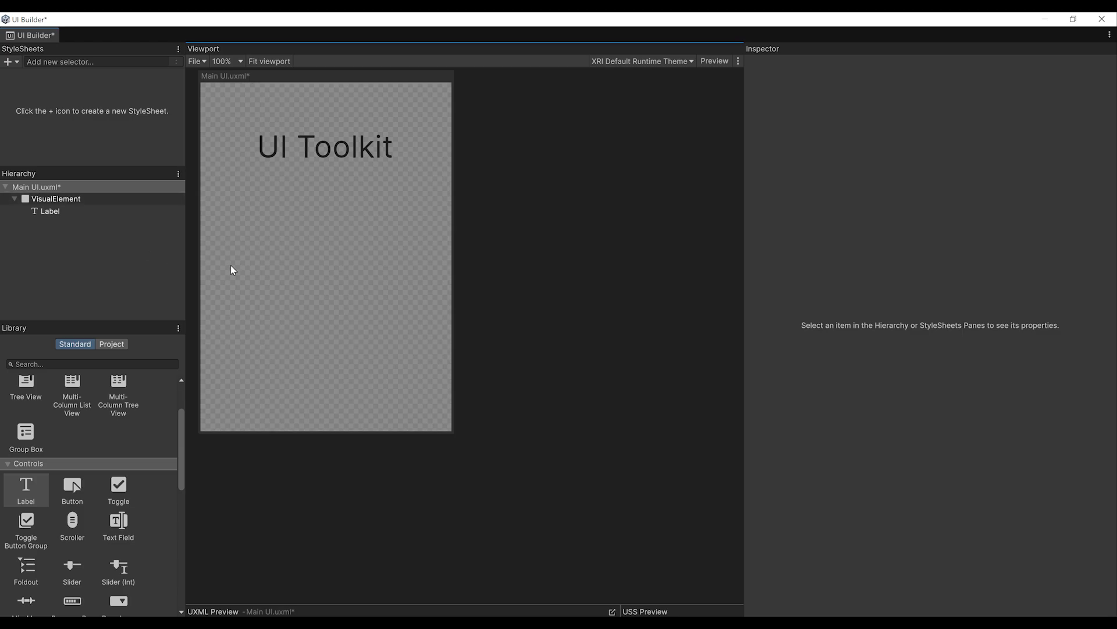
Add a second VisualElement below the Label within the root VisualElement and place a Button inside it
scroll(58, 437, up, 2)
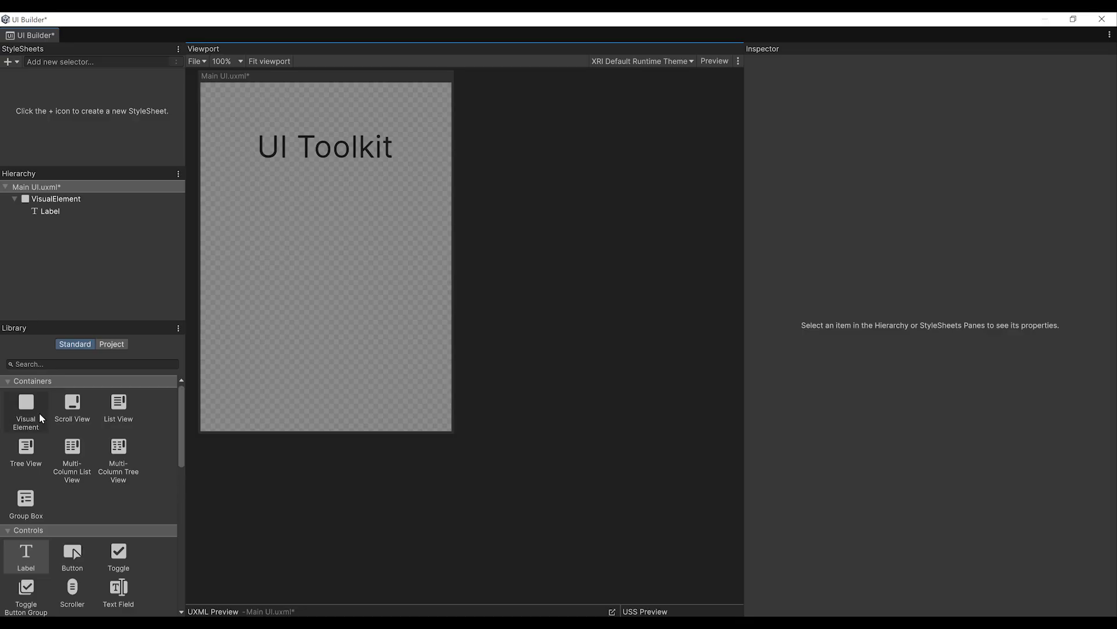
drag(29, 414, 61, 216)
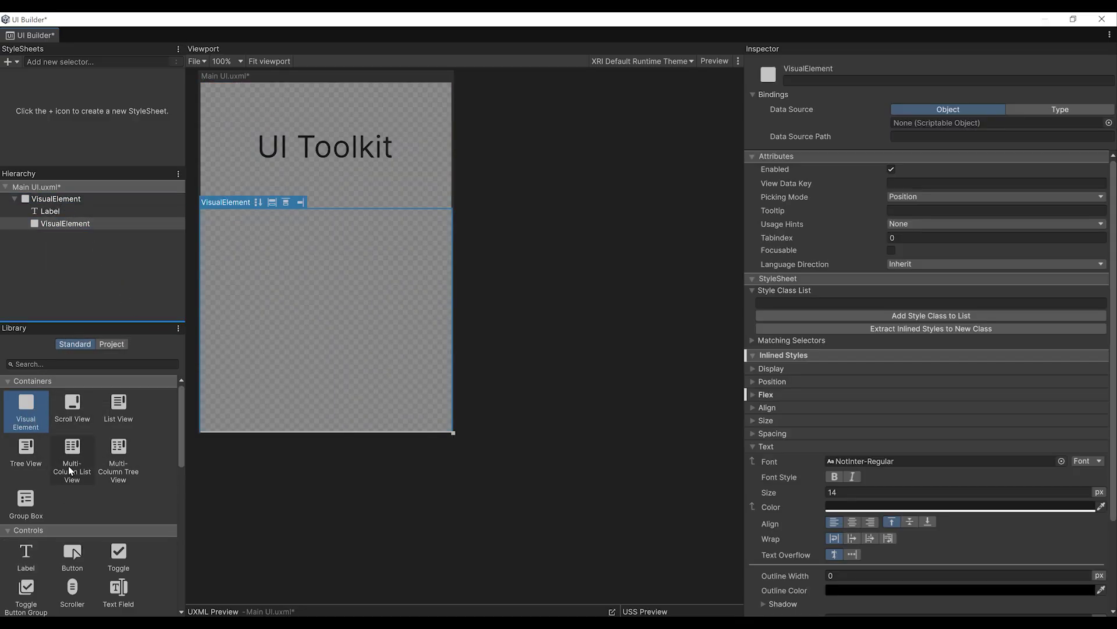
scroll(134, 524, down, 1)
drag(78, 523, 95, 247)
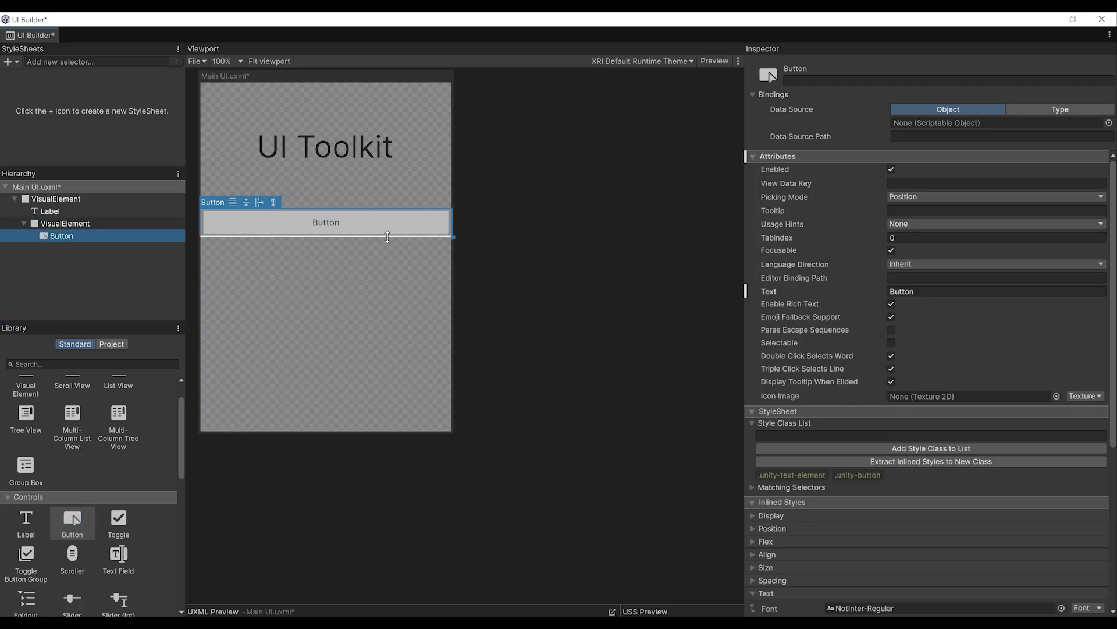
Make the Button about twice as tall and duplicate it twice to get three stacked buttons
drag(384, 237, 388, 270)
click(82, 234)
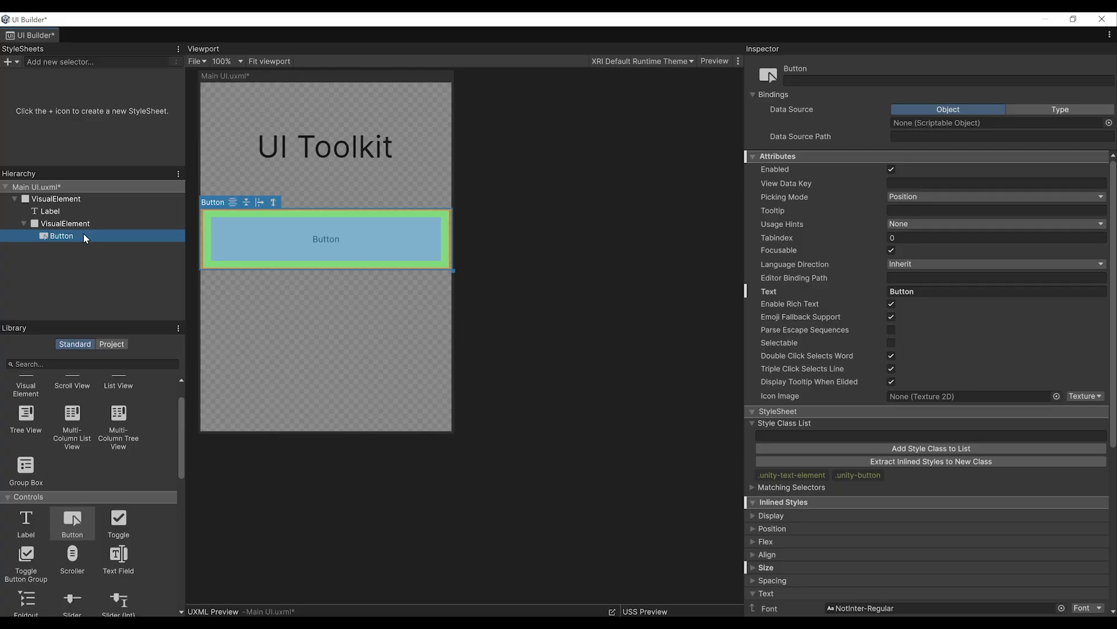
key(ctrl+d)
key(ctrl+d)
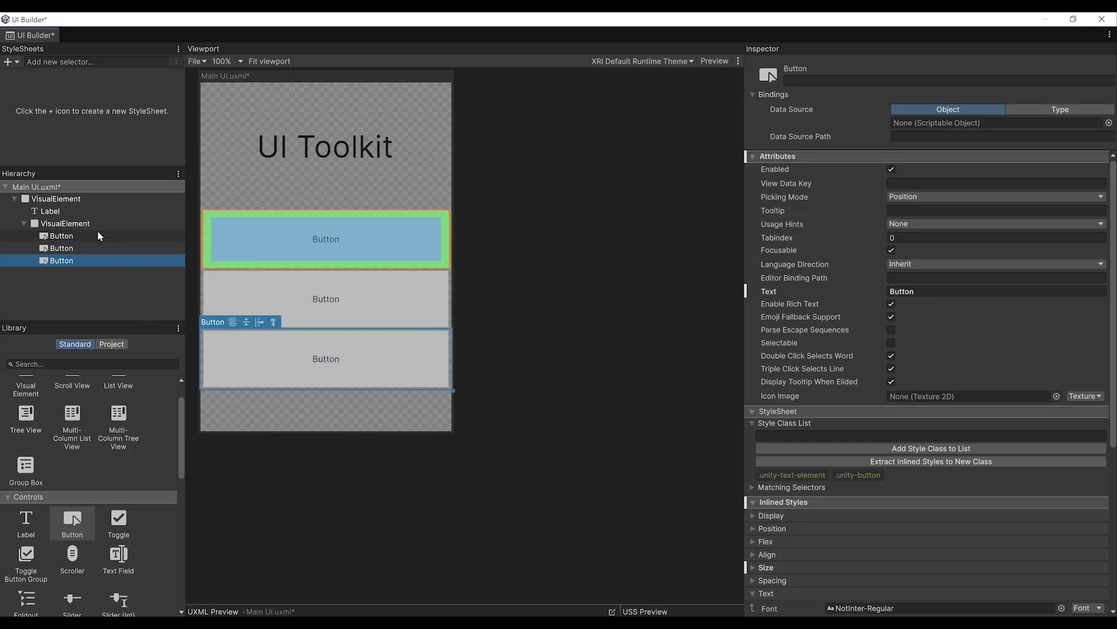
Distribute the three buttons evenly with space-evenly content justification in their parent VisualElement, and stretch them across its width
click(74, 226)
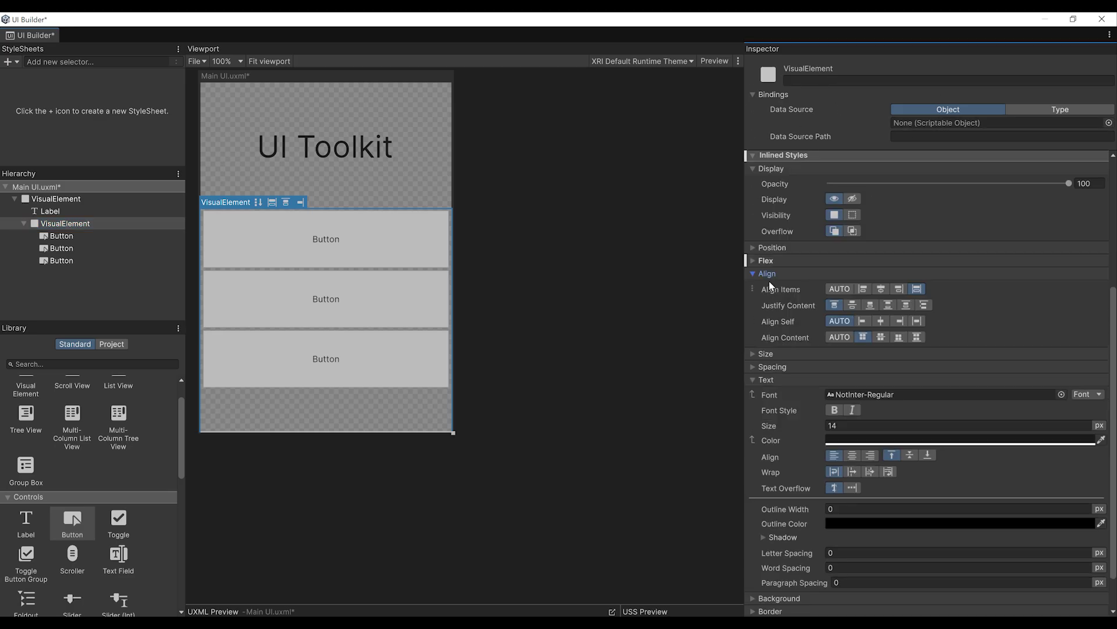
click(852, 304)
click(835, 305)
click(867, 306)
click(852, 305)
click(888, 305)
click(899, 289)
click(881, 289)
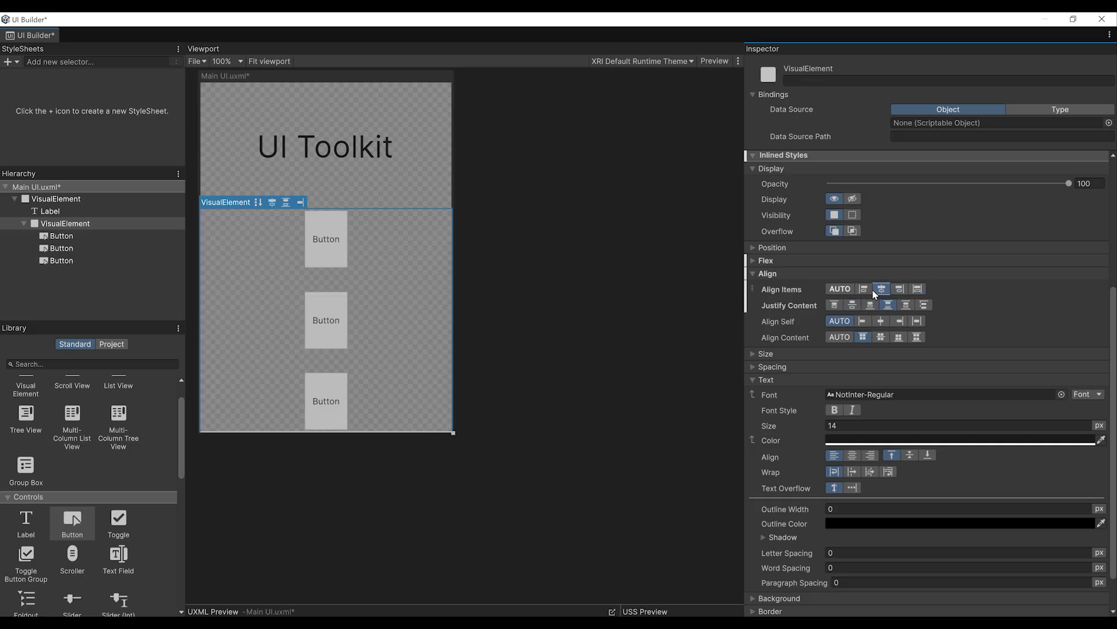
click(865, 289)
click(852, 305)
click(870, 305)
click(888, 305)
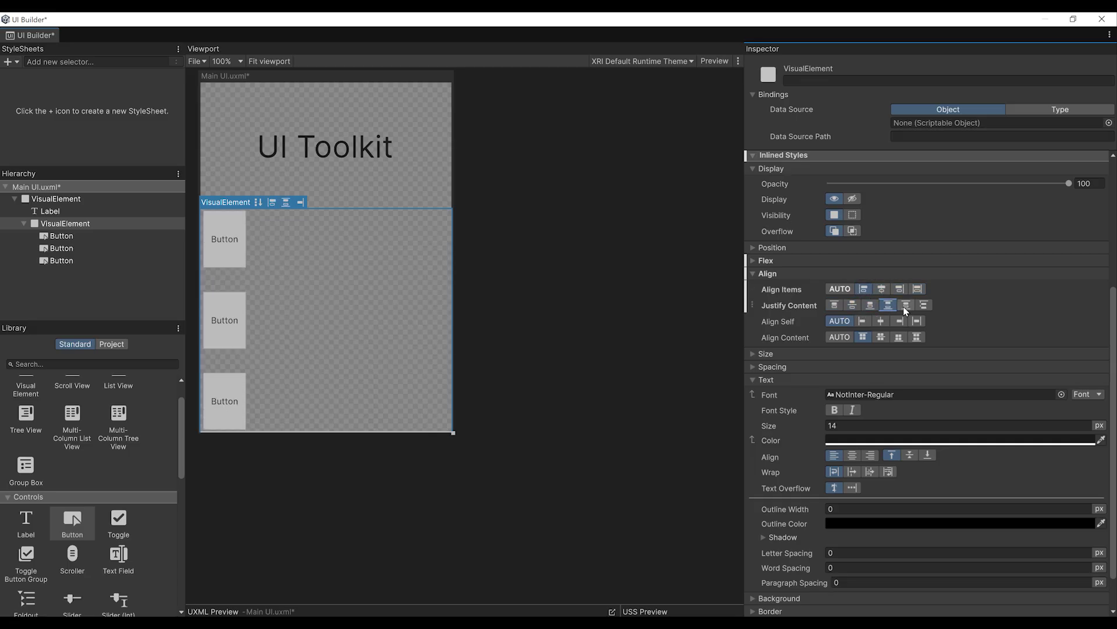
click(925, 305)
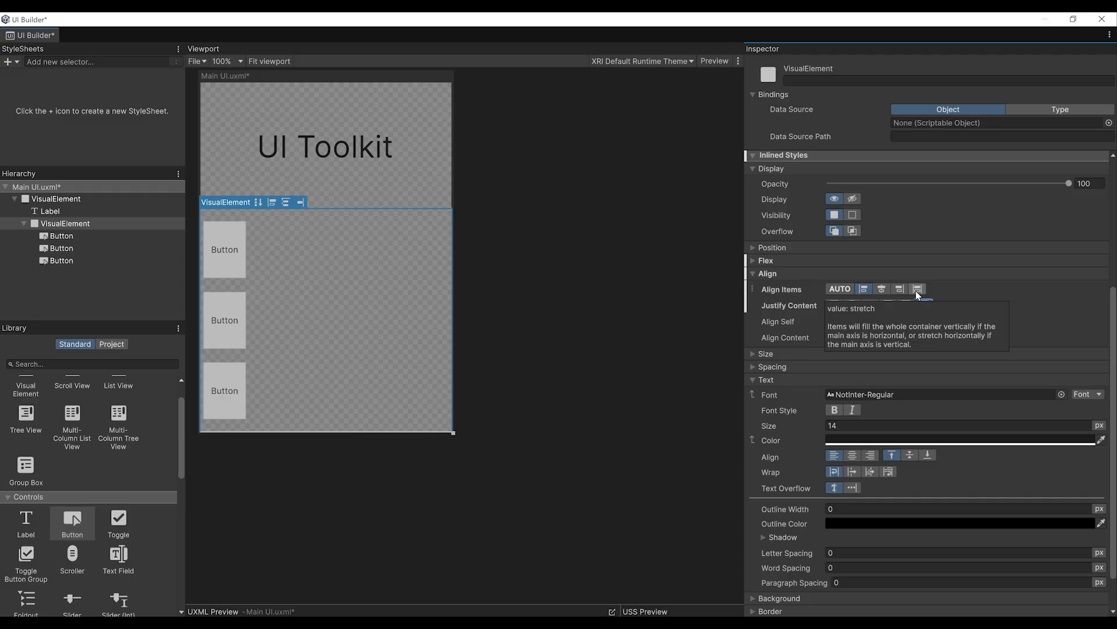
click(917, 289)
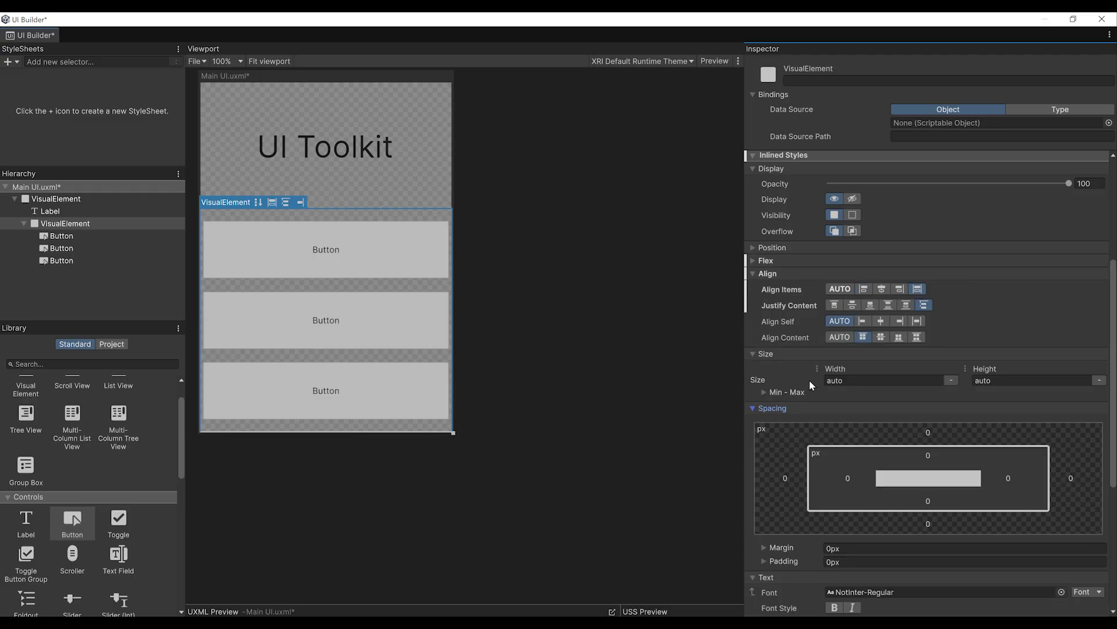
Try changing the button container's margin and padding, and undo both spacing changes
scroll(810, 385, down, 6)
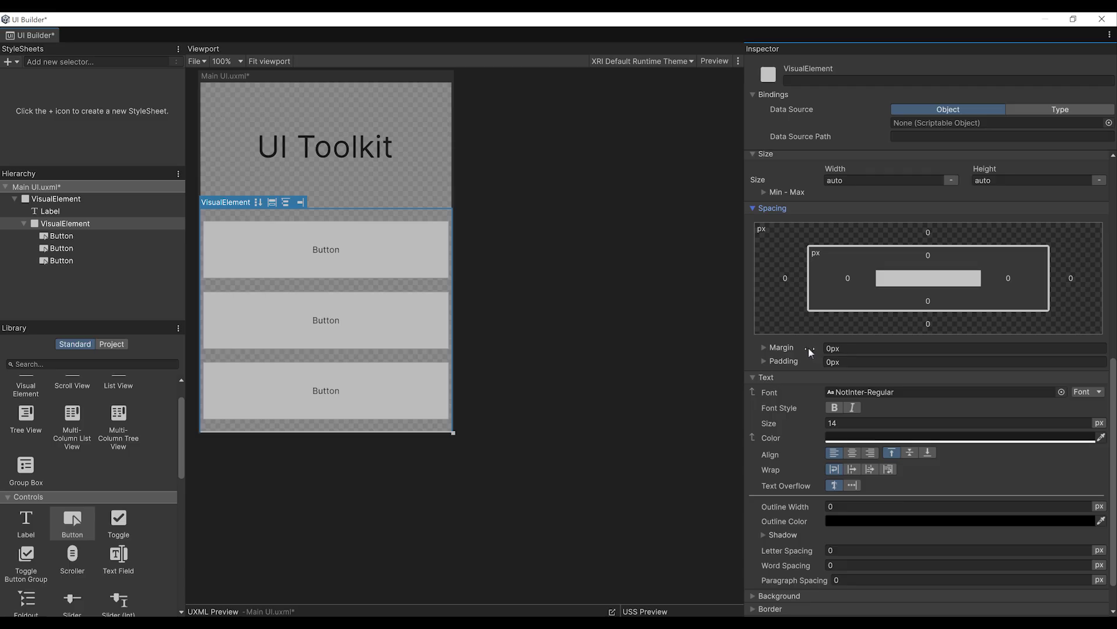
mouse_move(805, 347)
mouse_down()
mouse_move(817, 348)
mouse_move(802, 346)
mouse_move(812, 363)
mouse_up()
key(ctrl+z)
key(ctrl+z)
scroll(788, 283, down, 2)
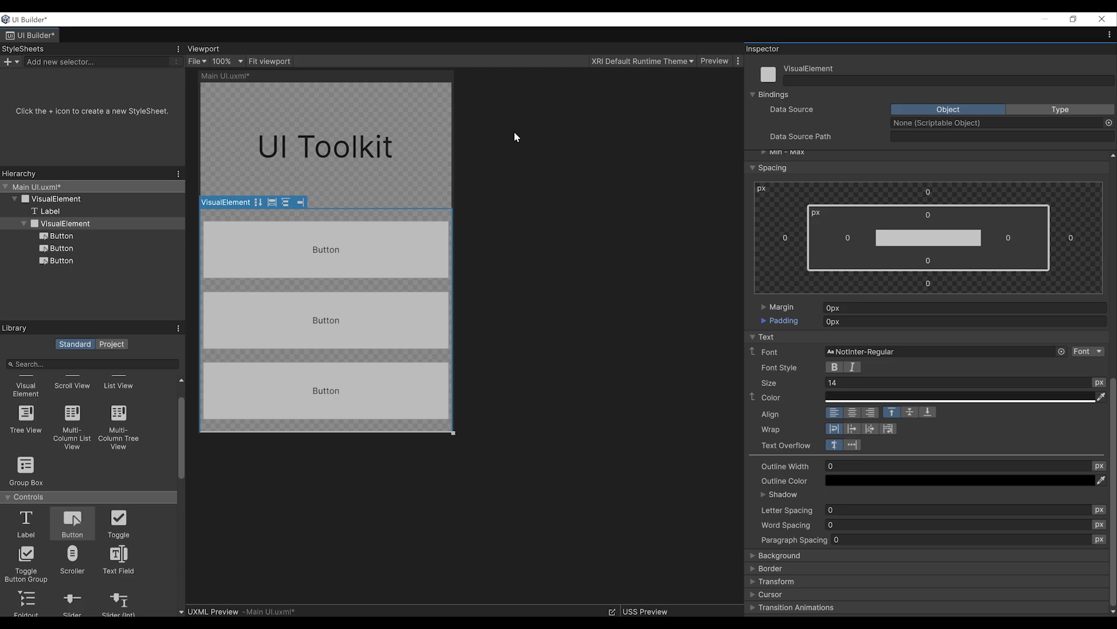
Save the Main UI document and move UI Builder aside to return to the demo scene
key(ctrl+s)
drag(145, 29, 843, 175)
alt+drag(599, 190, 471, 265)
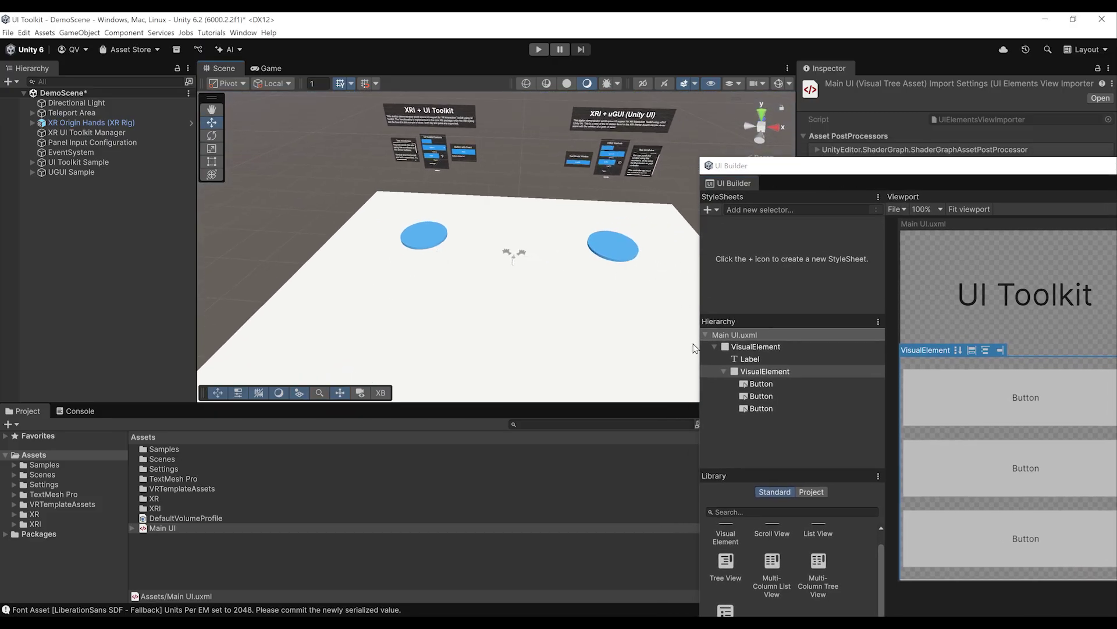
Add a UI Toolkit UI Document object at the root of the scene and uncover its component settings
alt+drag(317, 243, 435, 223)
click(49, 216)
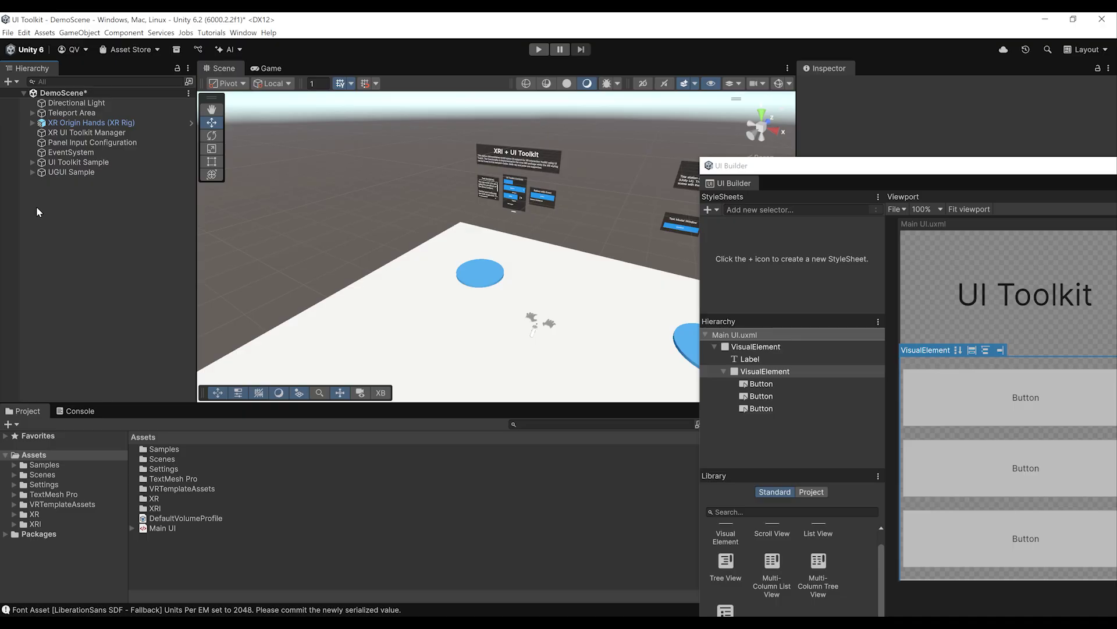
right_click(37, 206)
mouse_move(109, 471)
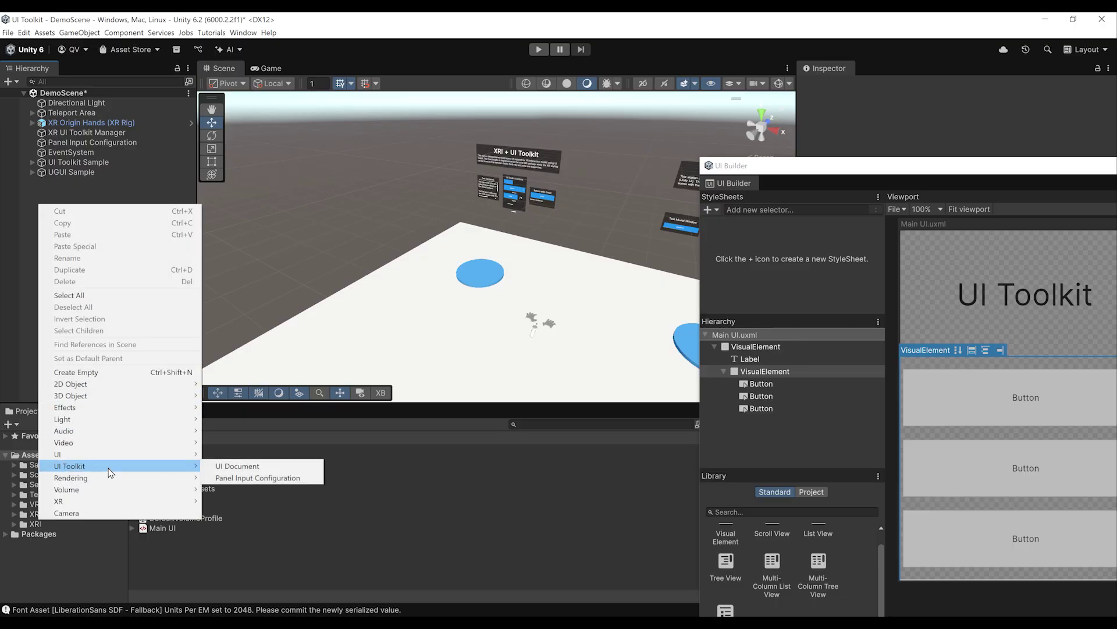
click(240, 467)
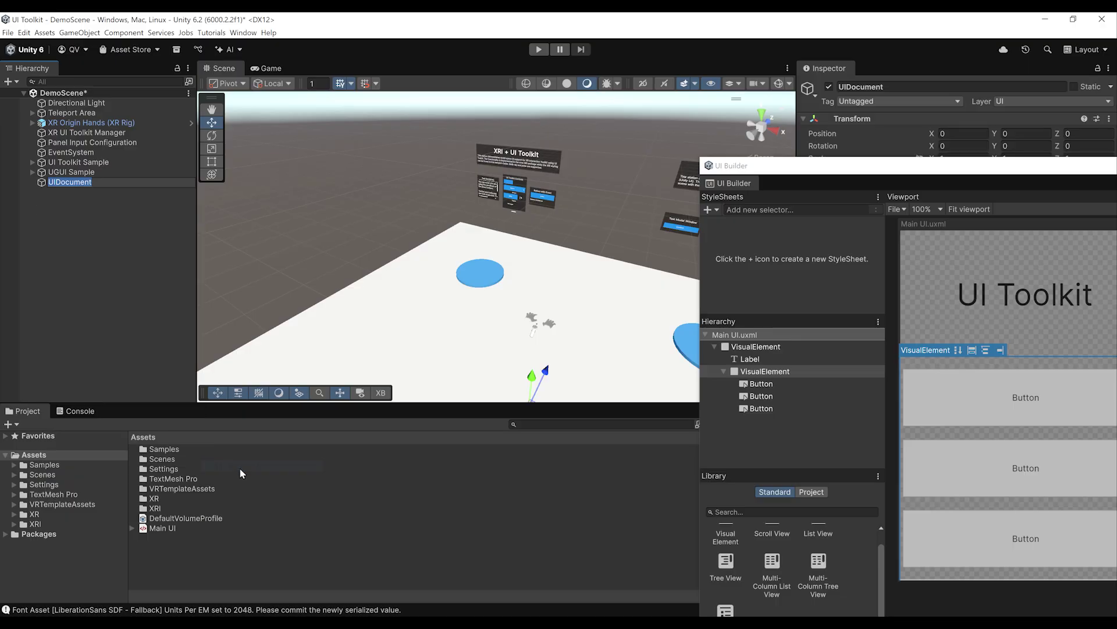
drag(896, 165, 803, 540)
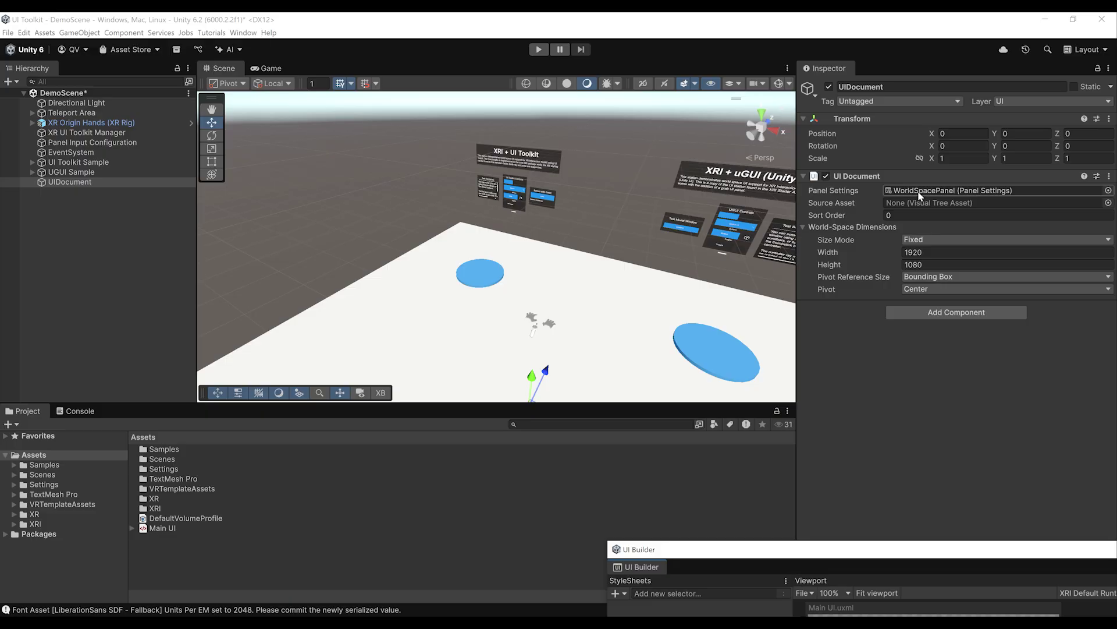
Examine the WorldSpacePanel asset's panel settings and where a new Panel Settings Asset can be created
click(938, 191)
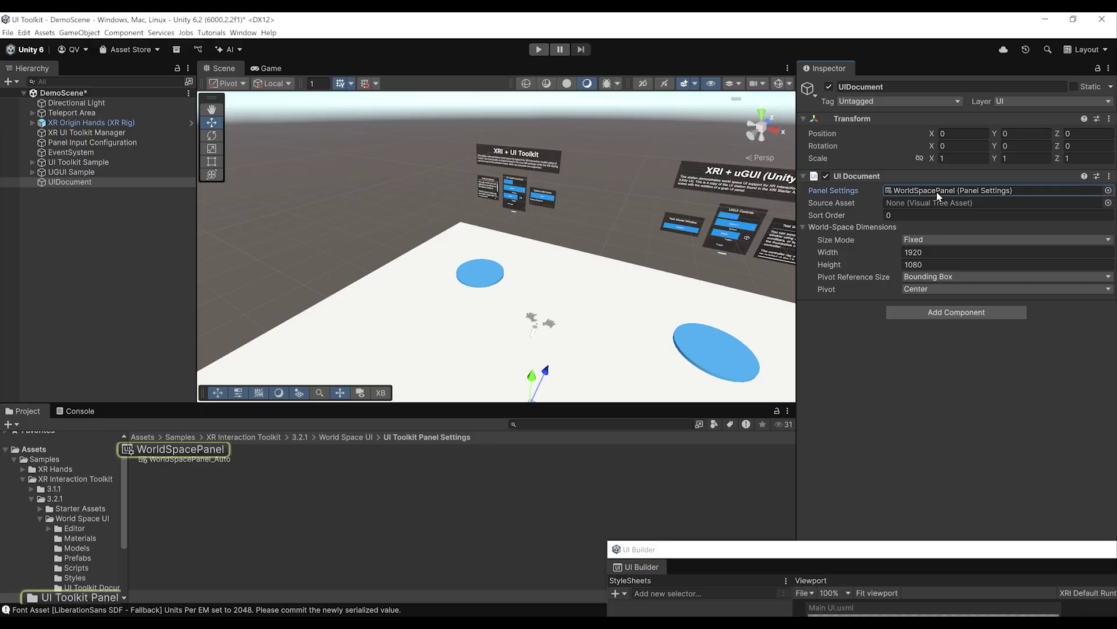
click(180, 449)
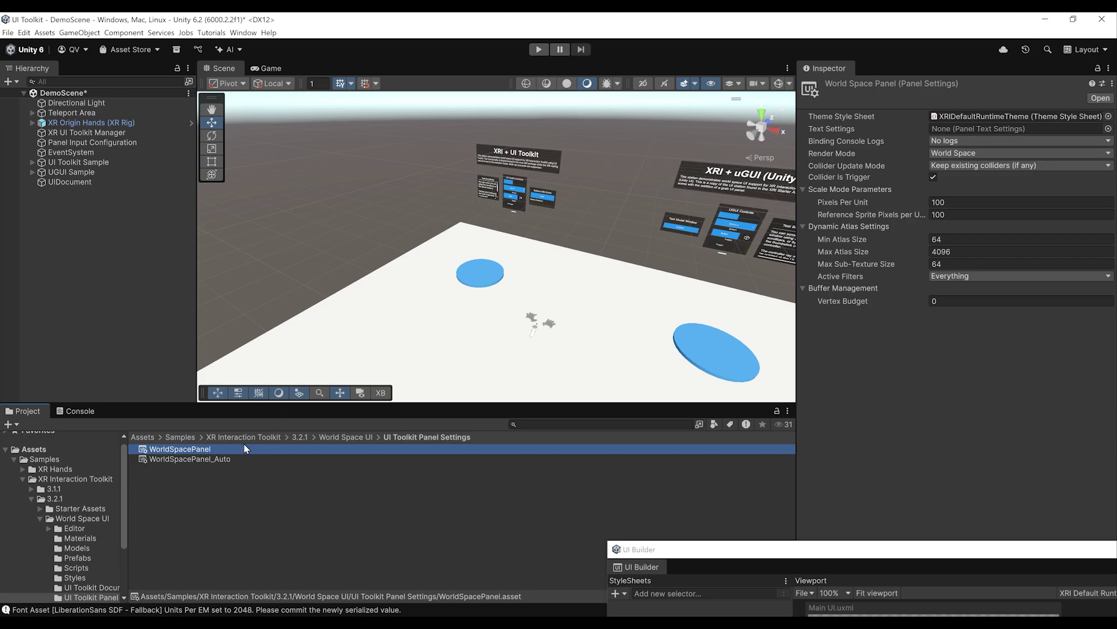
right_click(145, 478)
mouse_move(205, 198)
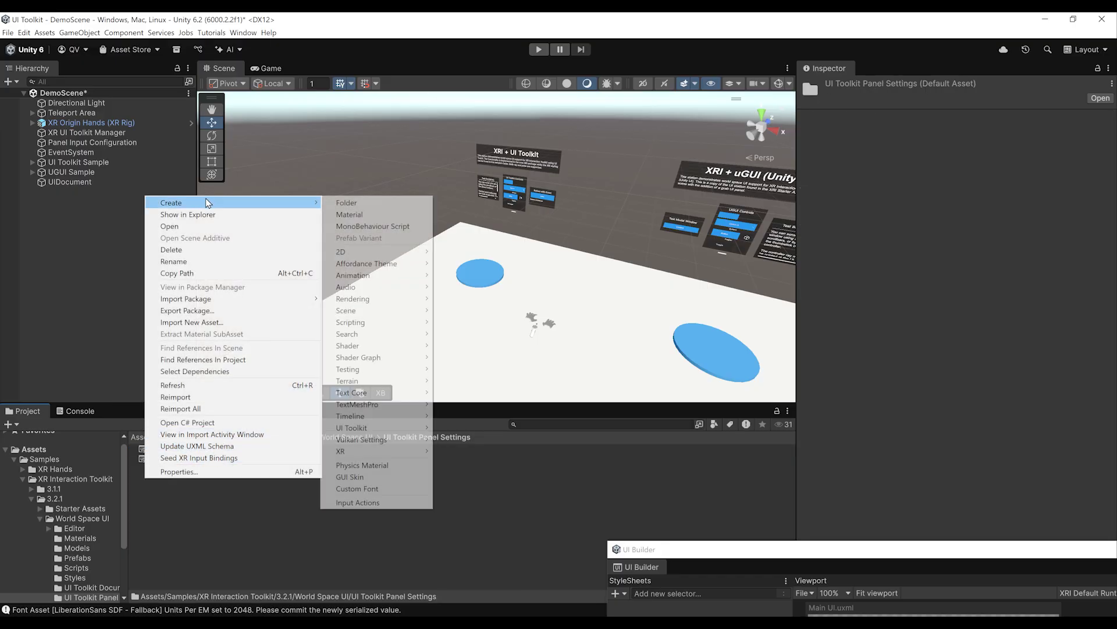
mouse_move(366, 434)
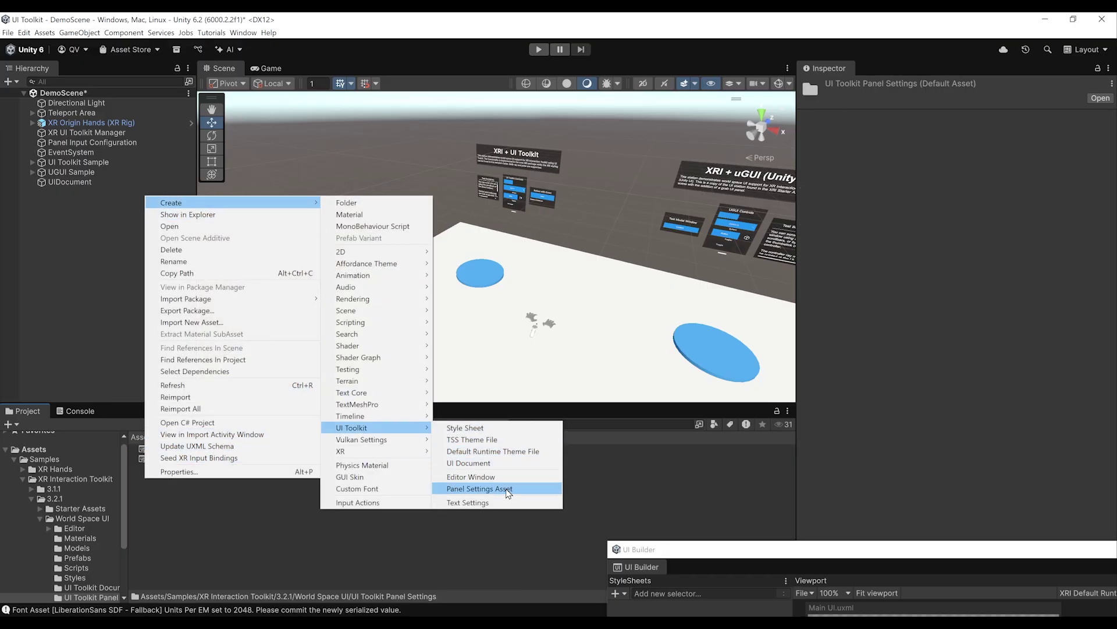
click(241, 524)
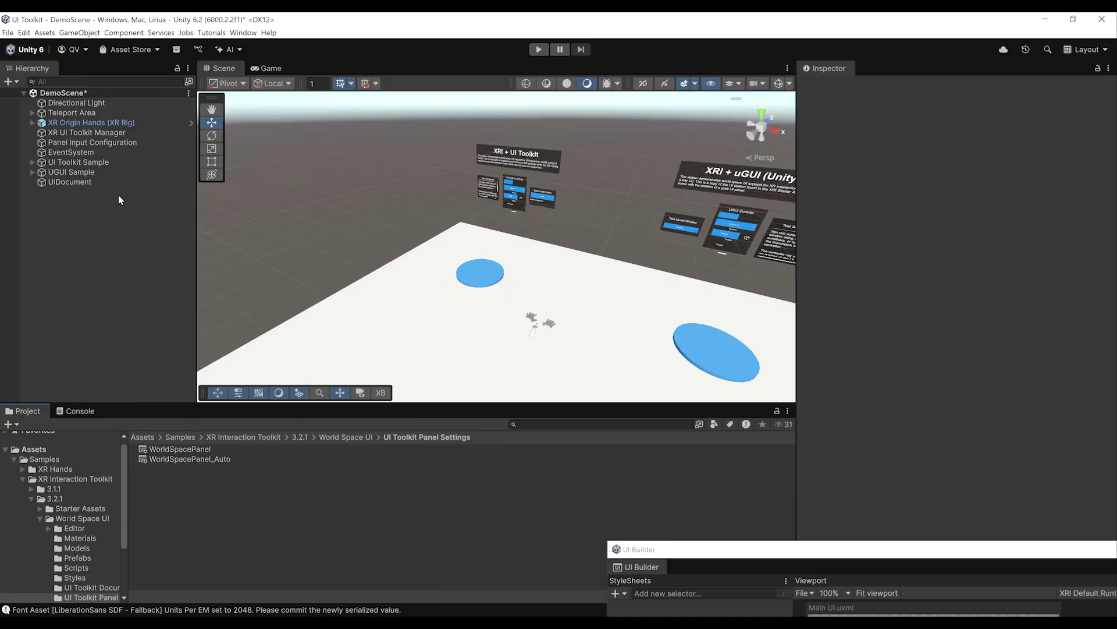
Assign the Main UI asset as the source asset of the UIDocument object
click(87, 184)
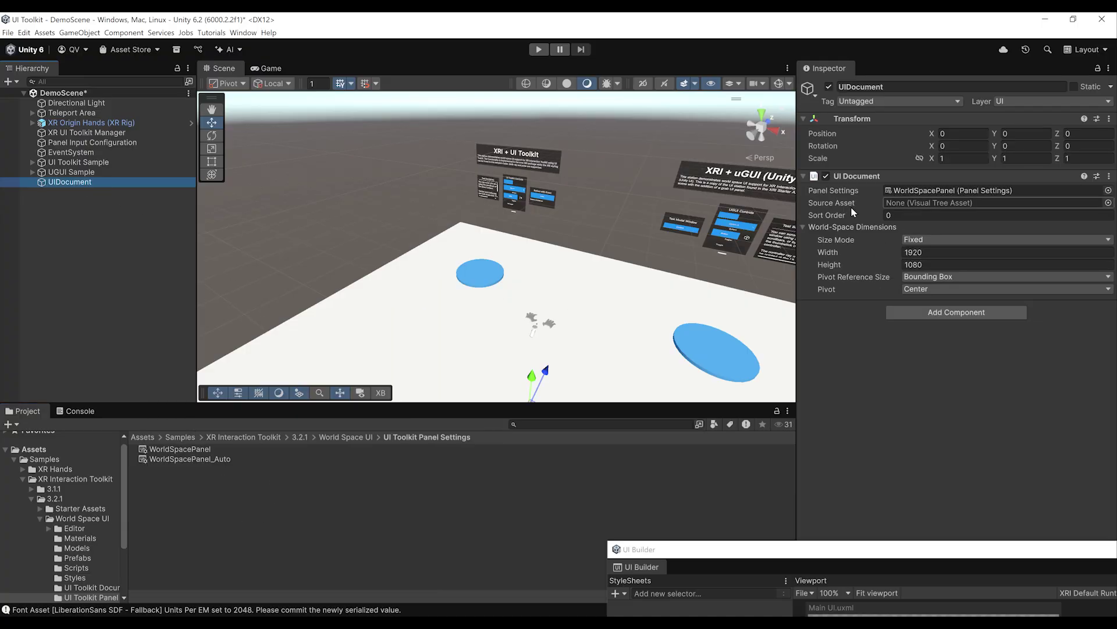
click(34, 451)
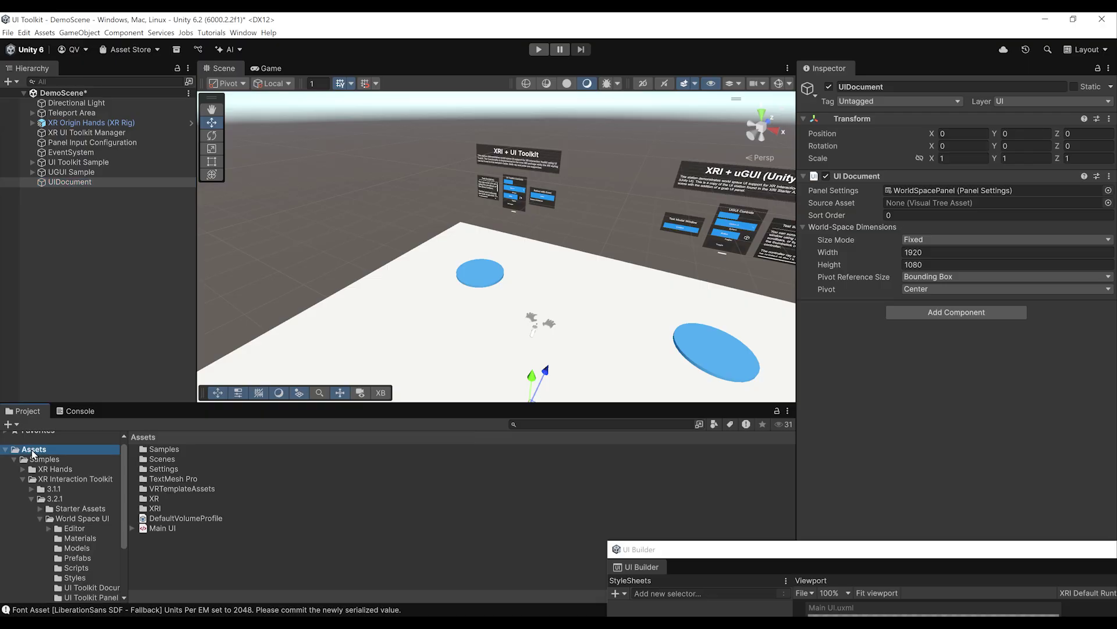
drag(164, 533, 929, 207)
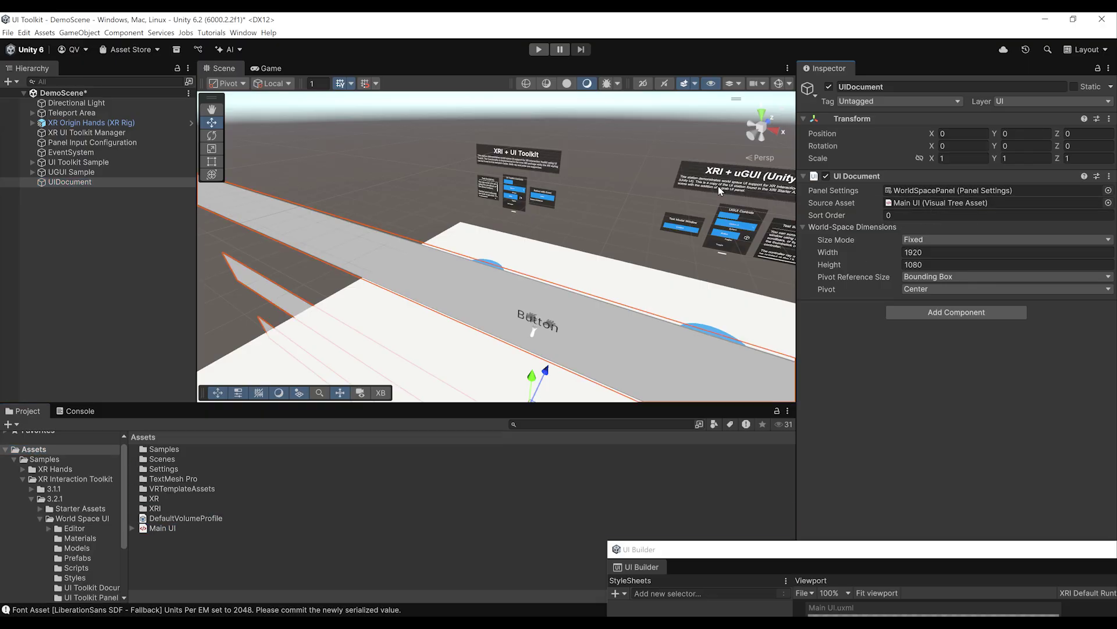
Move the UIDocument to about X -6.58, Y 4.15 and rotate it about -83° around the Y axis
right_drag(720, 189, 598, 156)
key(s)
key(w)
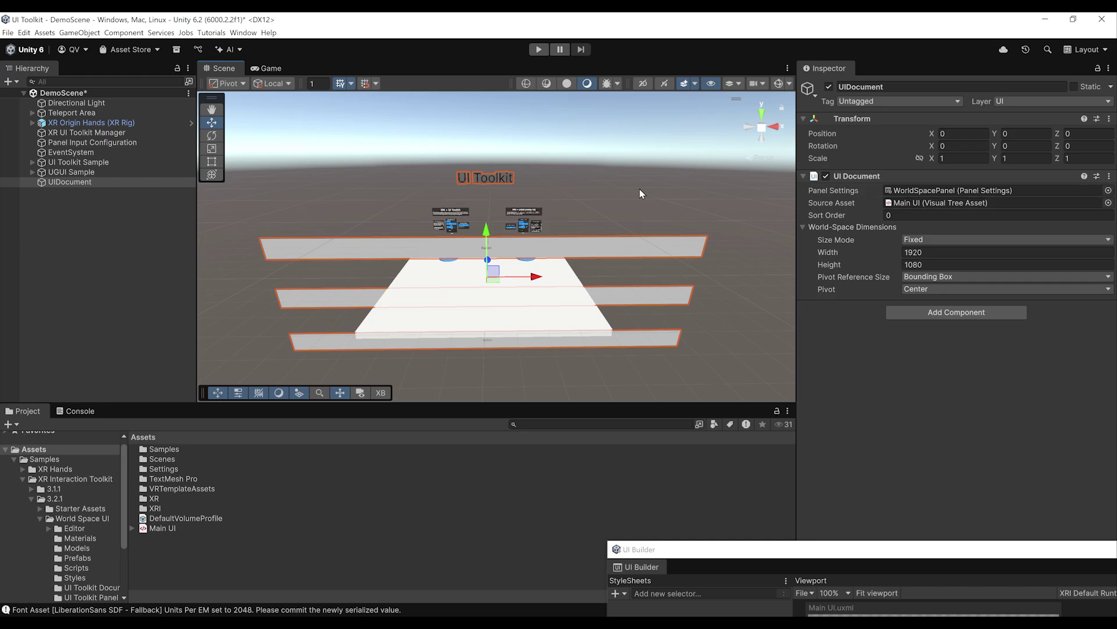
mouse_move(558, 257)
right_down()
mouse_move(527, 288)
mouse_move(548, 261)
right_up()
key(s)
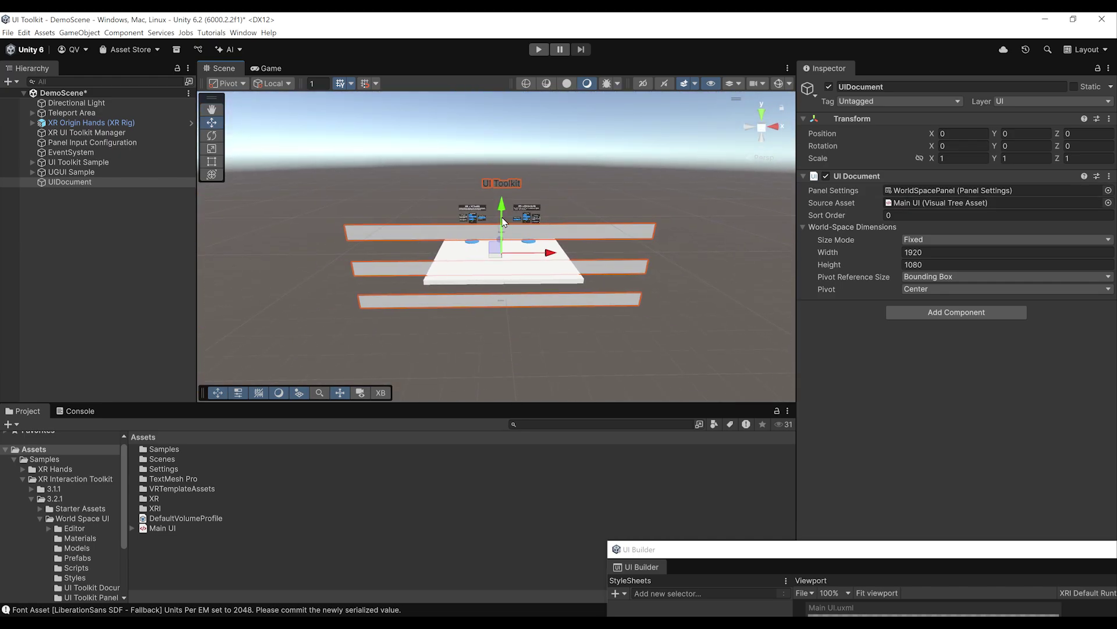
drag(502, 213, 501, 146)
drag(548, 187, 387, 187)
key(e)
drag(519, 170, 501, 233)
Try scaling the UIDocument down uniformly to about 0.39
key(r)
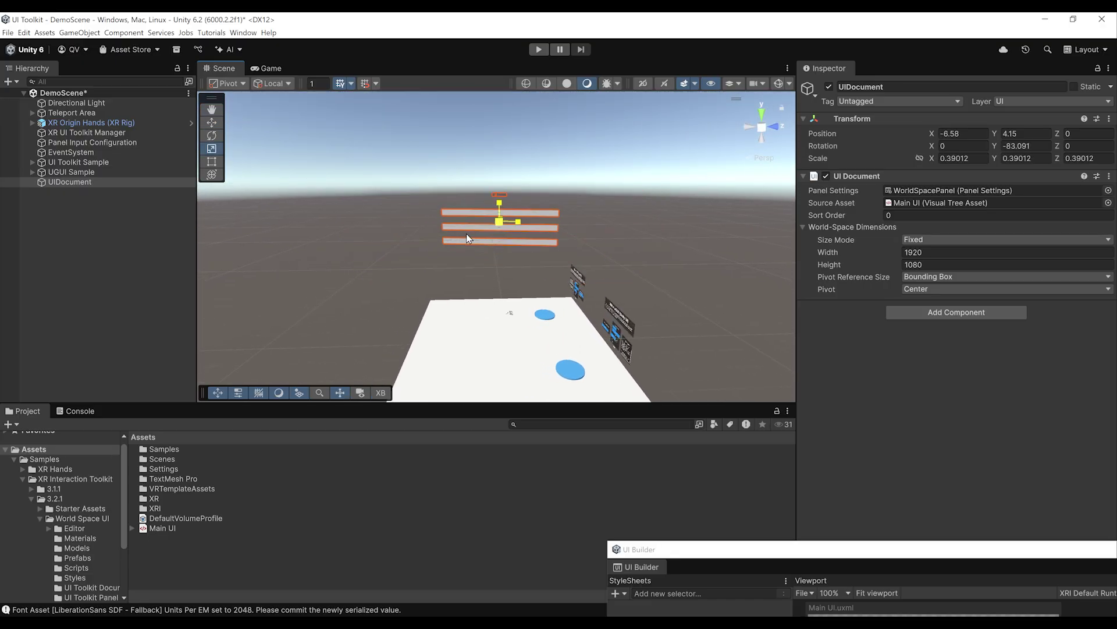
key(w)
right_drag(584, 279, 605, 256)
key(s)
key(s)
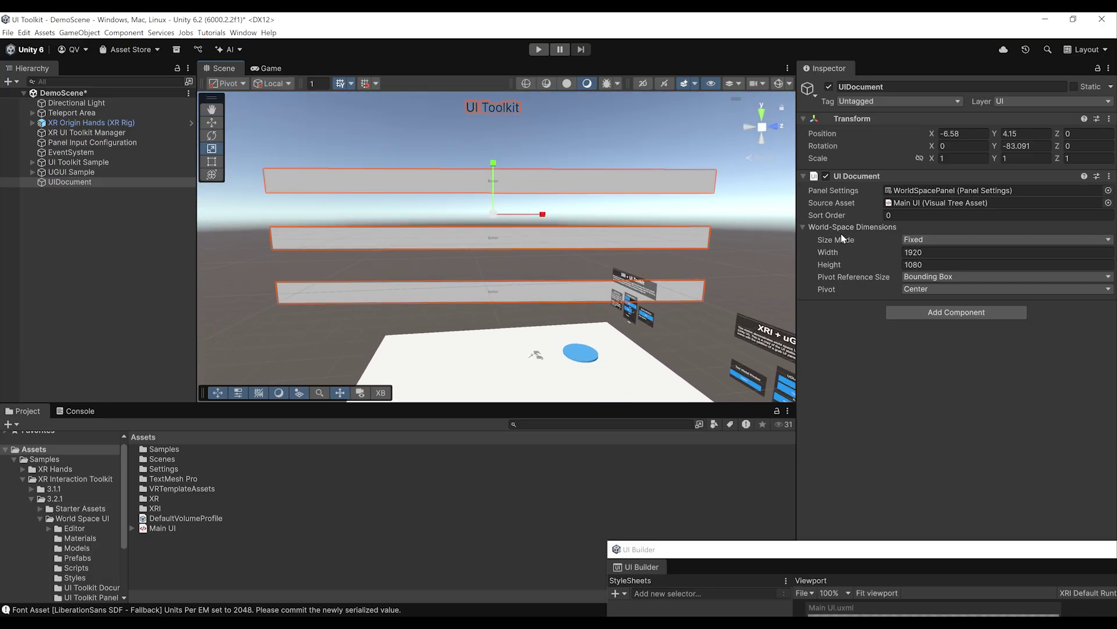
Resize the UIDocument's world-space dimensions to a width of about 419.6 and a height of about 552.9
drag(904, 245, 430, 254)
drag(883, 270, 968, 255)
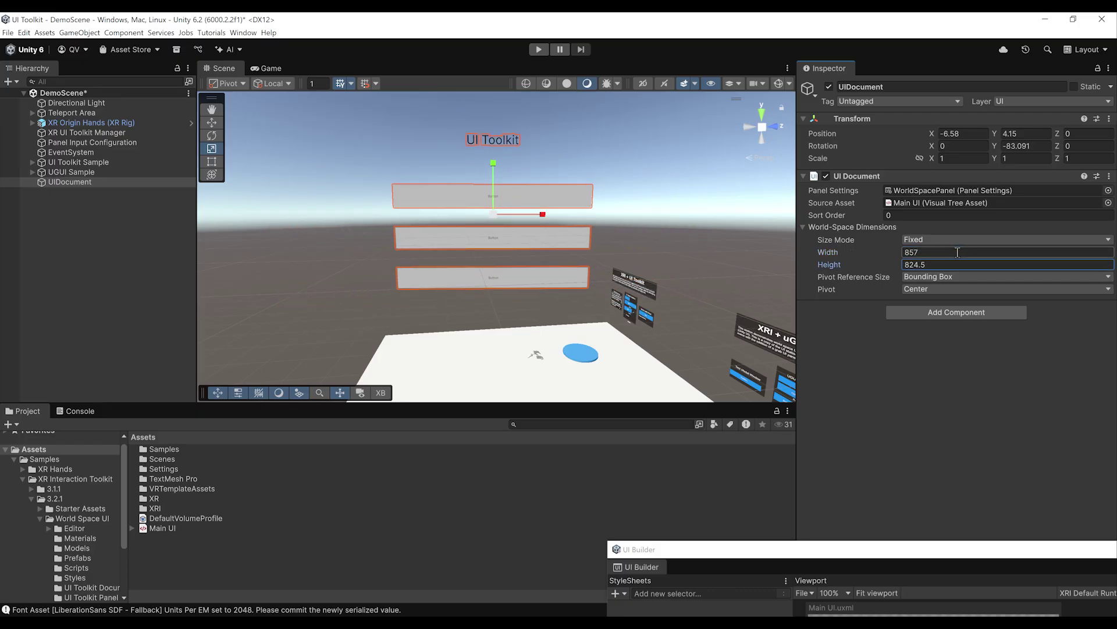
click(957, 252)
text(300)
key(Tab)
text(2)
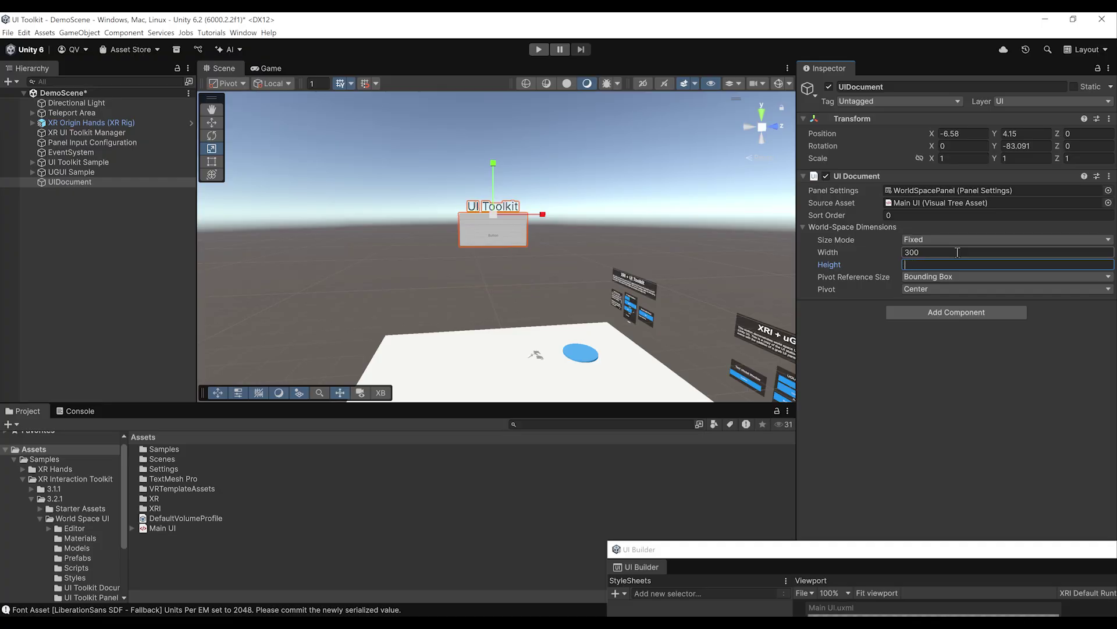
drag(857, 265, 599, 217)
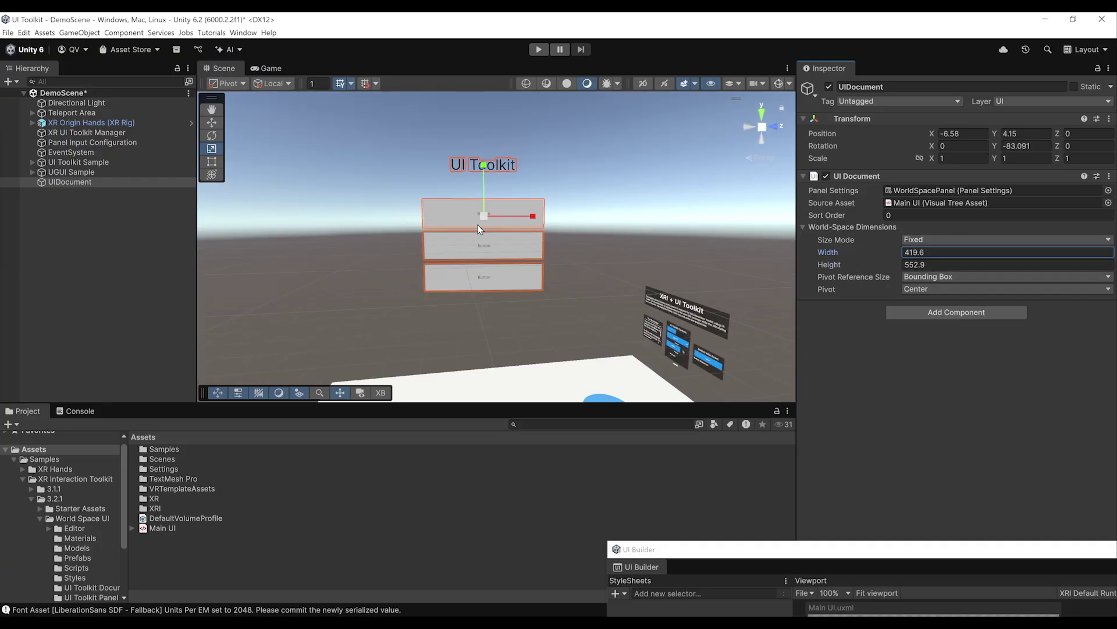
Scale the UIDocument uniformly to about 0.337 and place it near X -3.65, Y 2.37, Z 0.16, rotated -90° around Y
drag(482, 217, 445, 229)
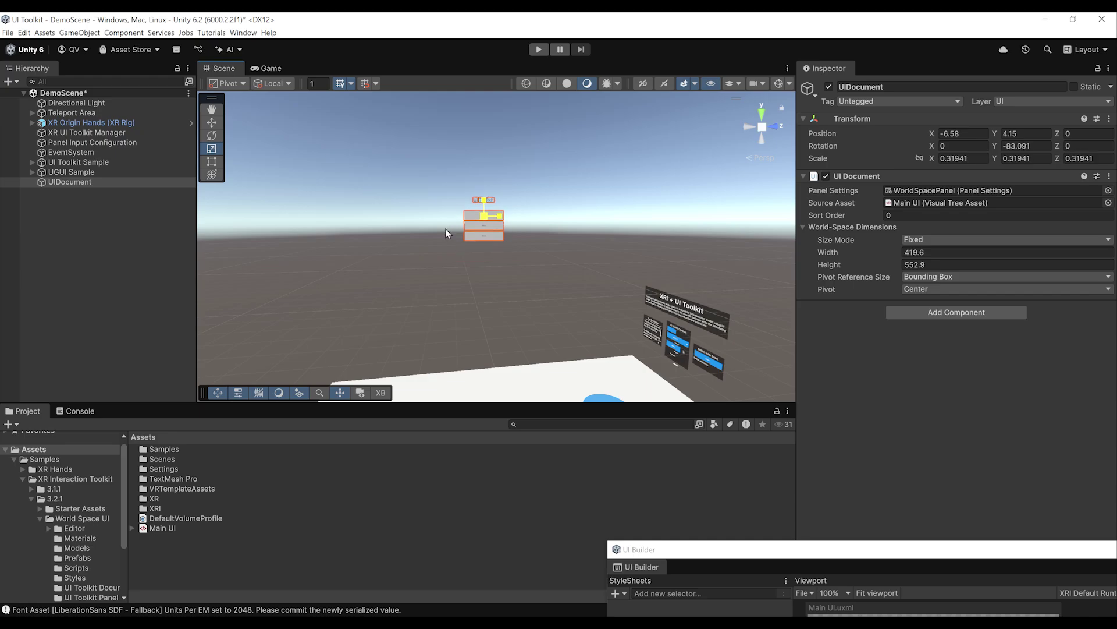
key(w)
drag(481, 177, 484, 262)
alt+drag(386, 305, 547, 341)
drag(561, 296, 647, 333)
scroll(516, 245, down, 4)
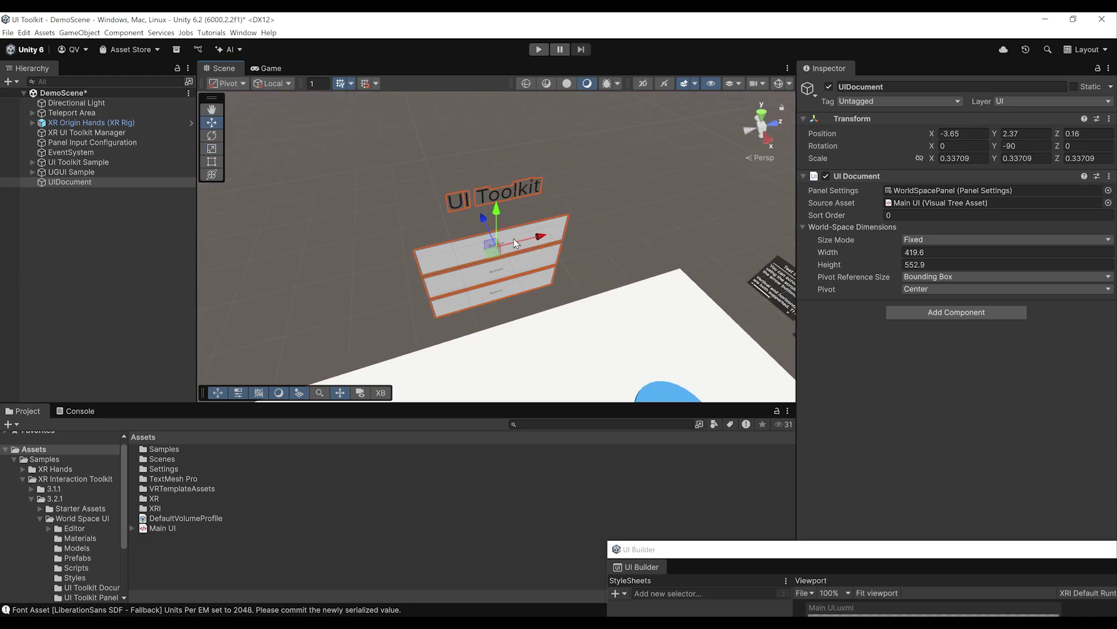
alt+drag(517, 245, 503, 169)
alt+drag(433, 171, 461, 242)
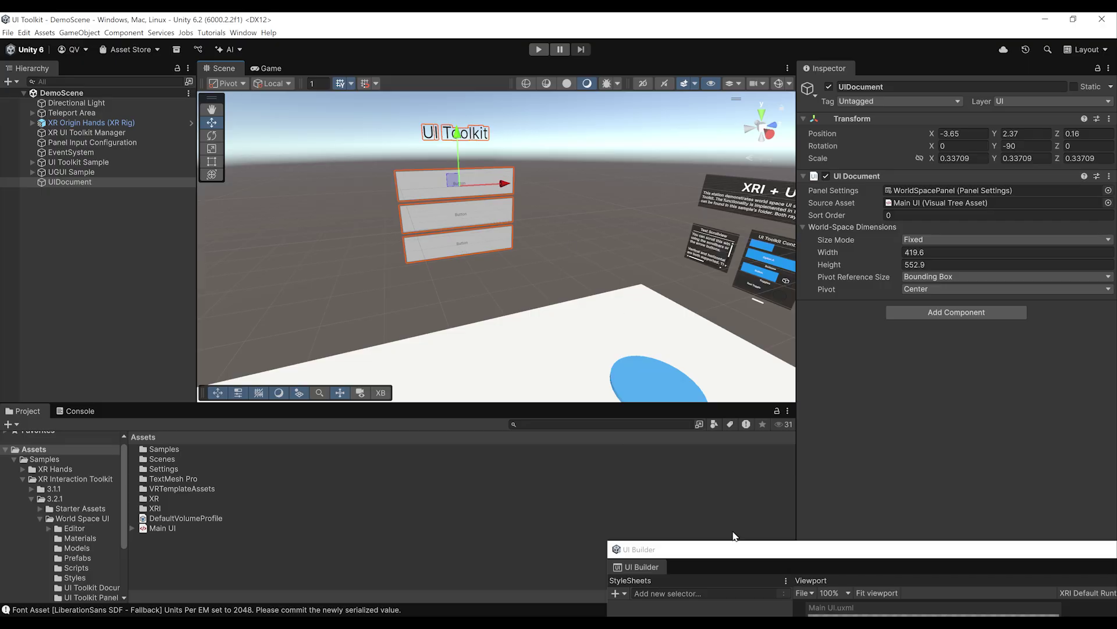
Bring UI Builder back to full size and add a new style class selector named .buttonstyle
drag(727, 549, 201, 58)
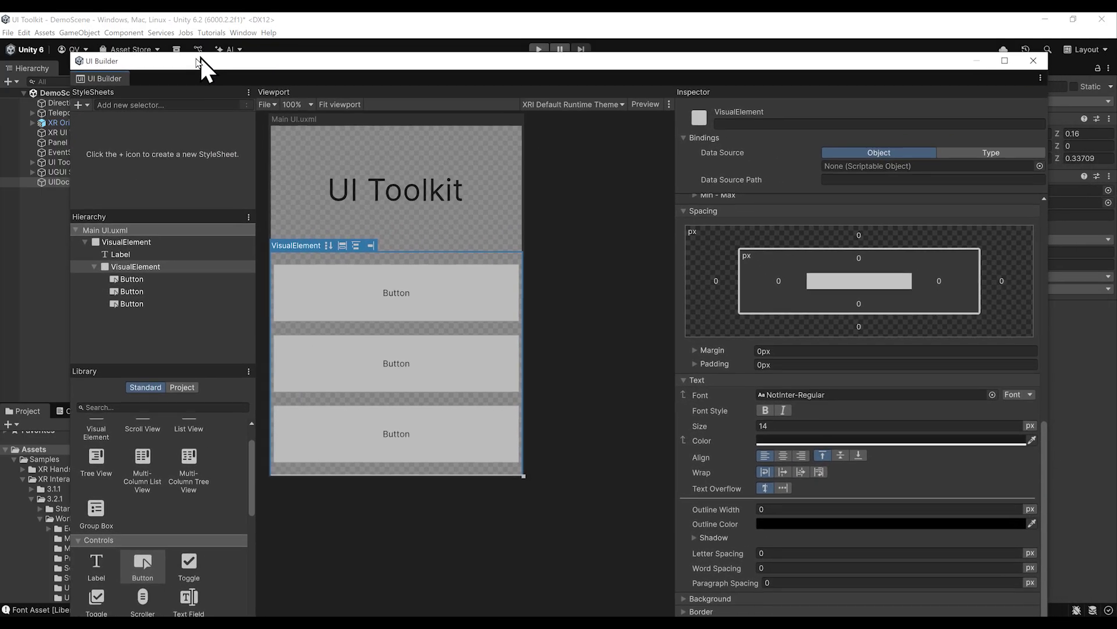
double_click(201, 58)
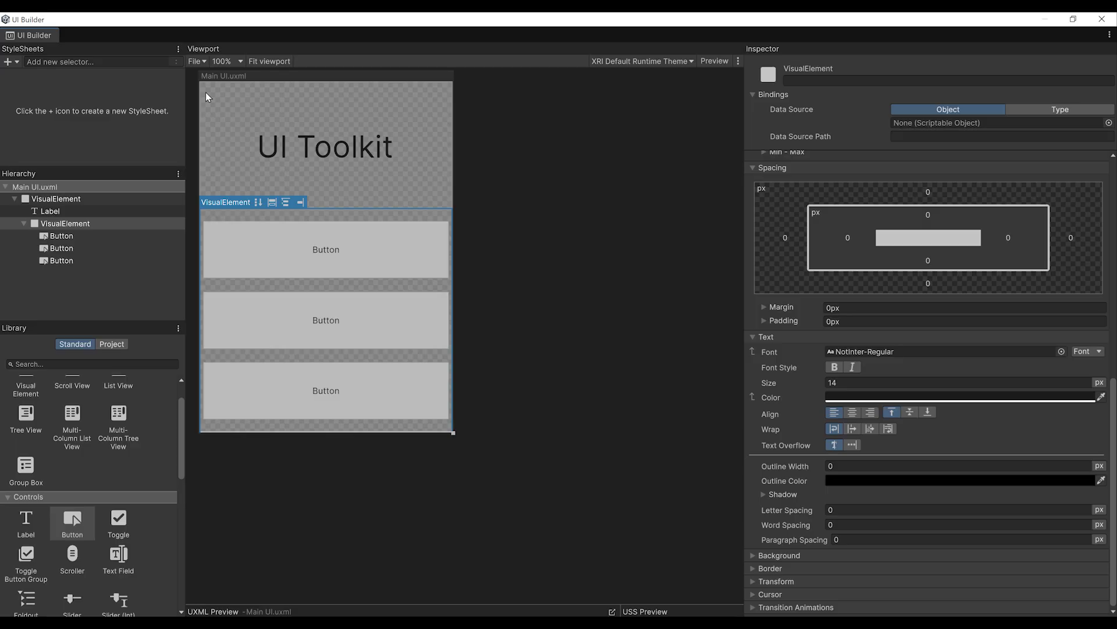
click(53, 62)
text(.buttonstyle)
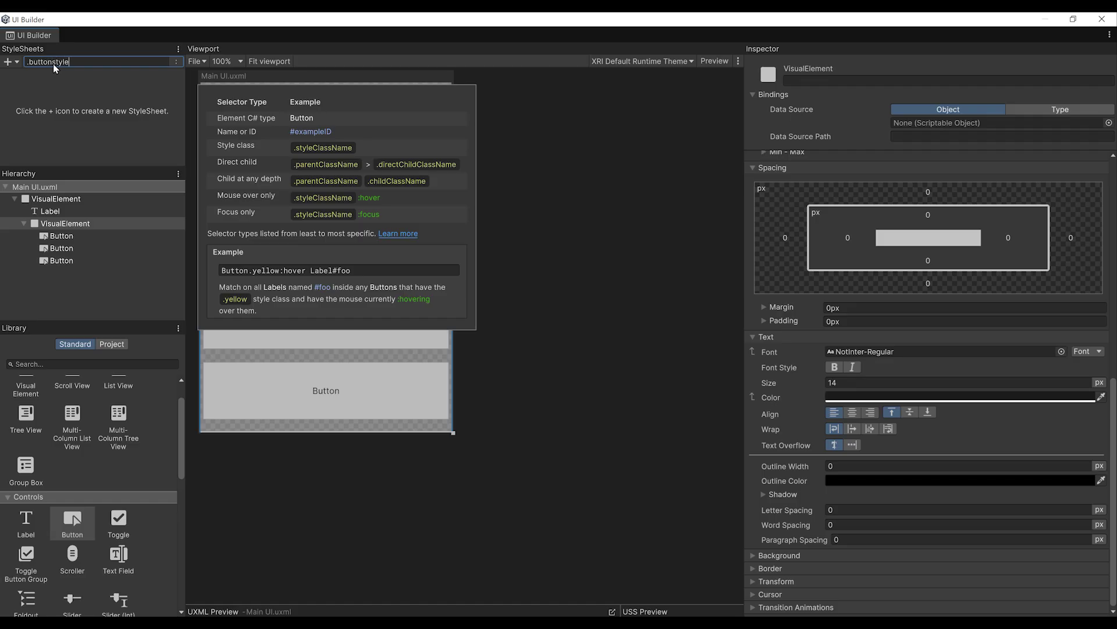
key(Return)
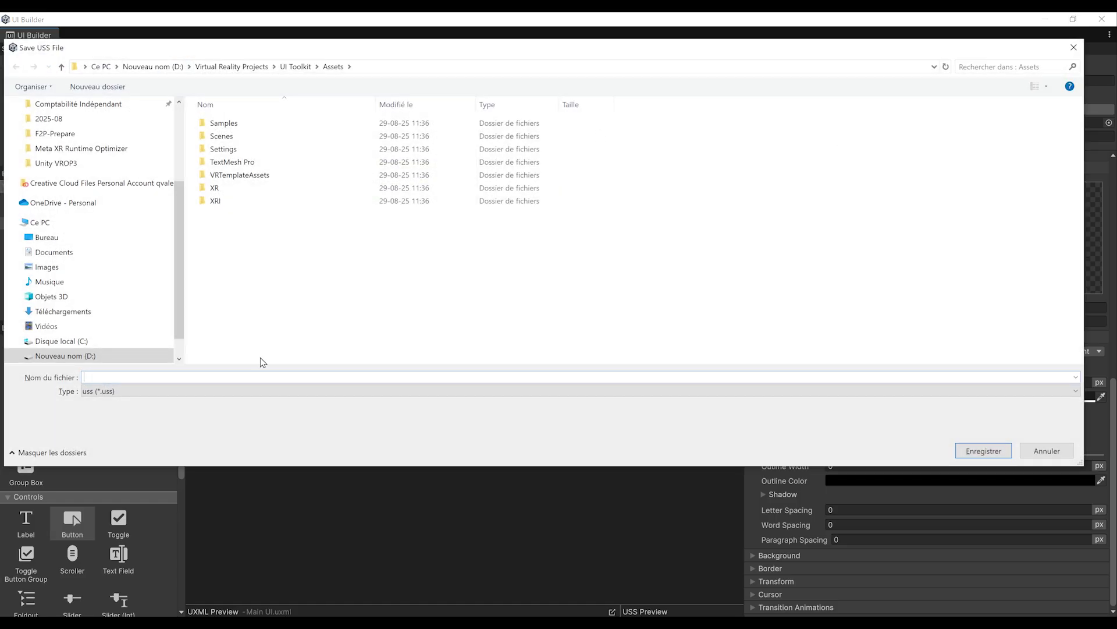
Save the new style sheet as buttonstyle in the Assets folder
text(buttonstyle)
key(Return)
Apply the .buttonstyle class to the first Button in the layout
click(75, 104)
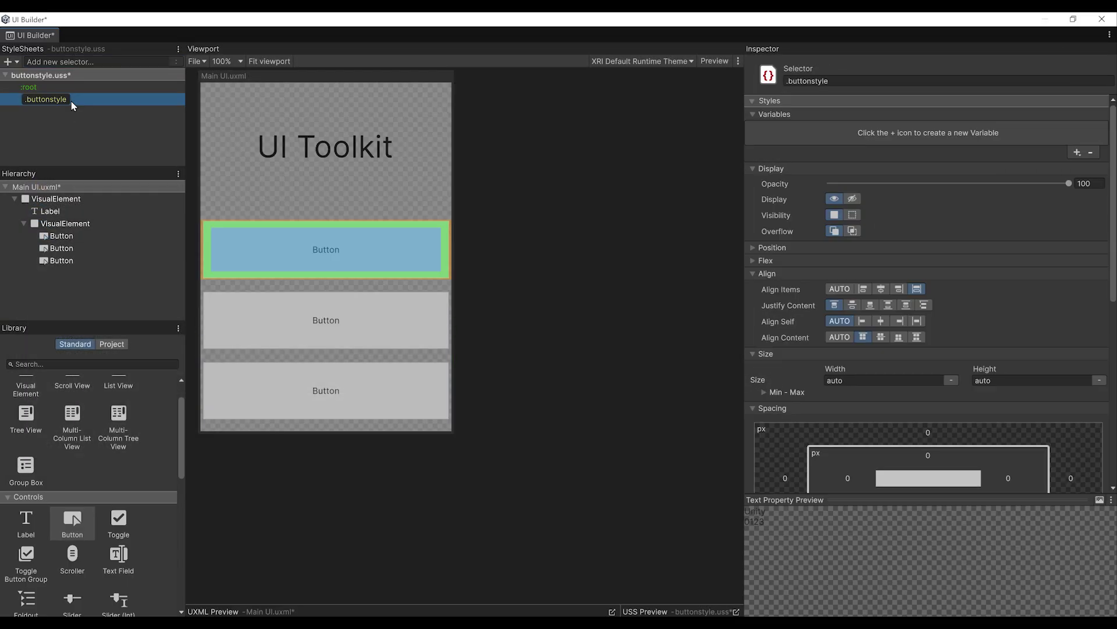
drag(72, 102, 219, 231)
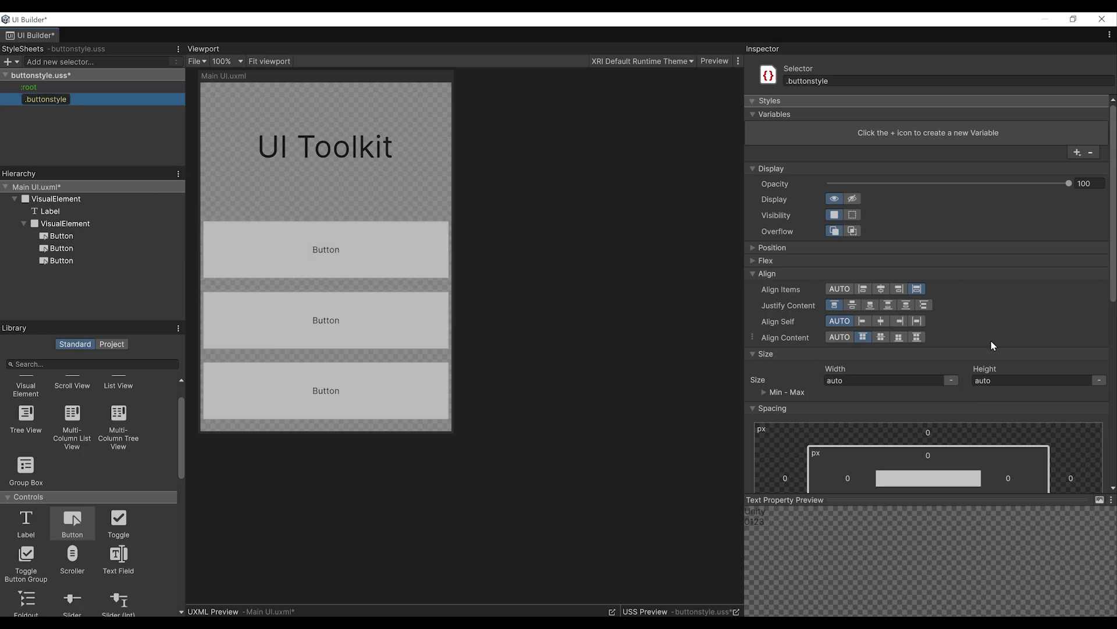
Set the text size of the .buttonstyle selector to 38 px
scroll(899, 261, down, 3)
scroll(899, 261, up, 3)
scroll(908, 279, down, 5)
scroll(892, 346, down, 4)
mouse_move(786, 260)
mouse_down()
mouse_move(815, 260)
mouse_move(797, 258)
mouse_up()
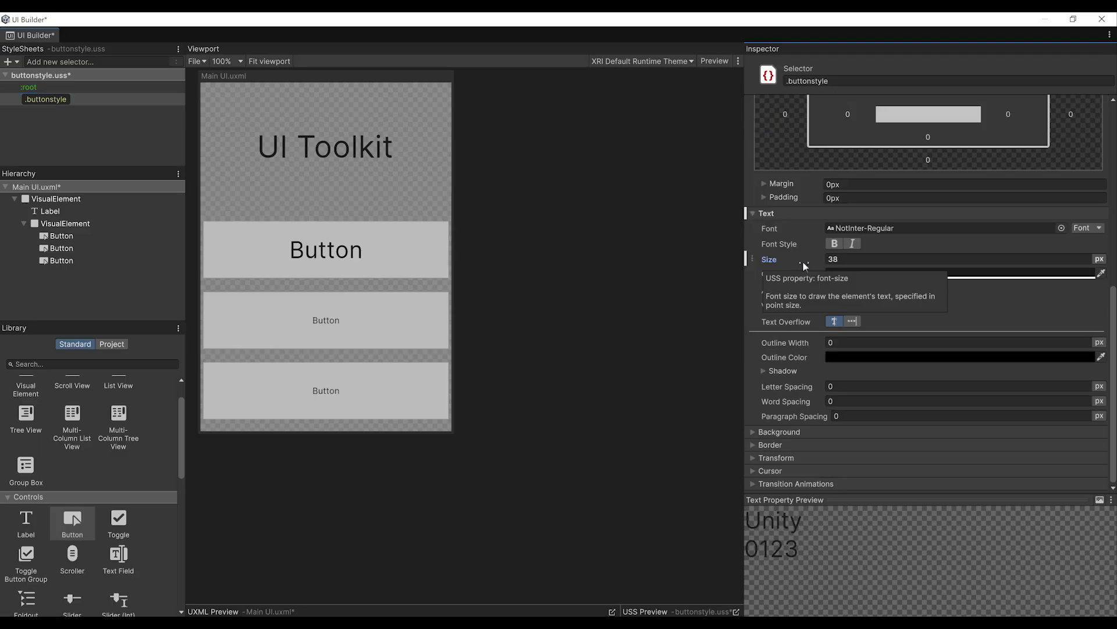
Give the .buttonstyle selector an opaque white background color, FFFFFF
click(780, 432)
scroll(855, 311, down, 6)
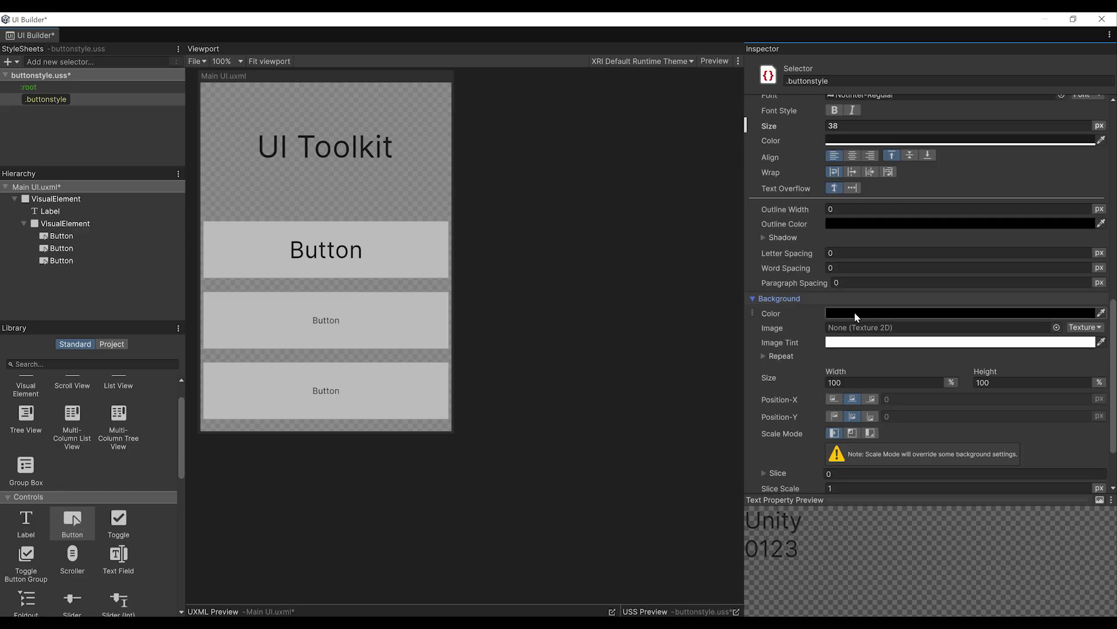
scroll(873, 279, up, 3)
click(832, 272)
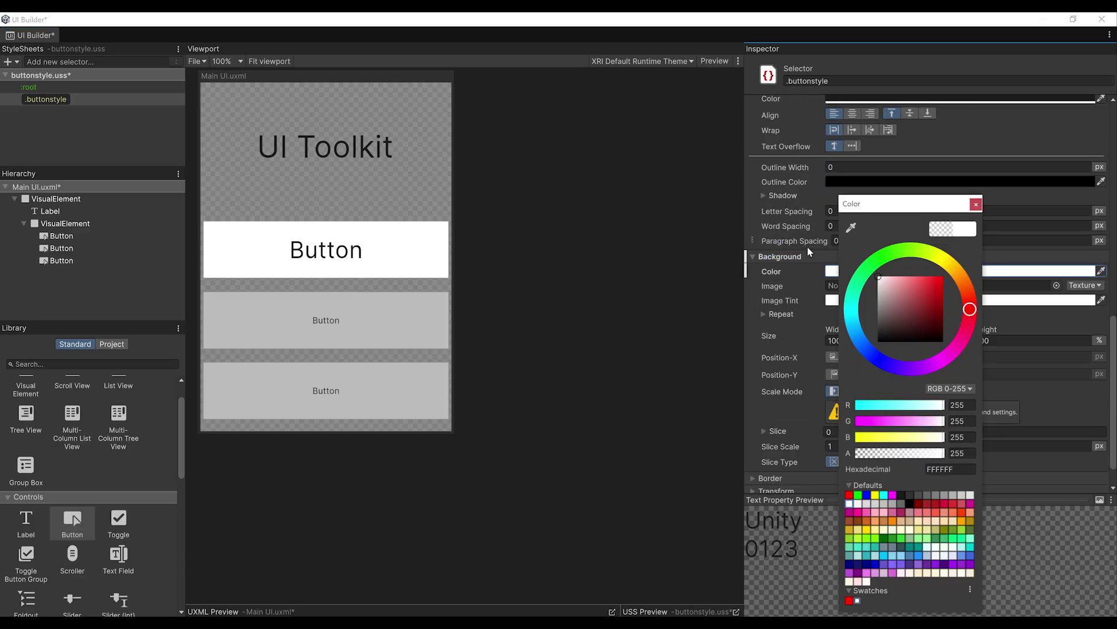
click(976, 204)
Round the corners of the .buttonstyle selector with a border radius of 22 px
click(774, 478)
scroll(848, 363, down, 6)
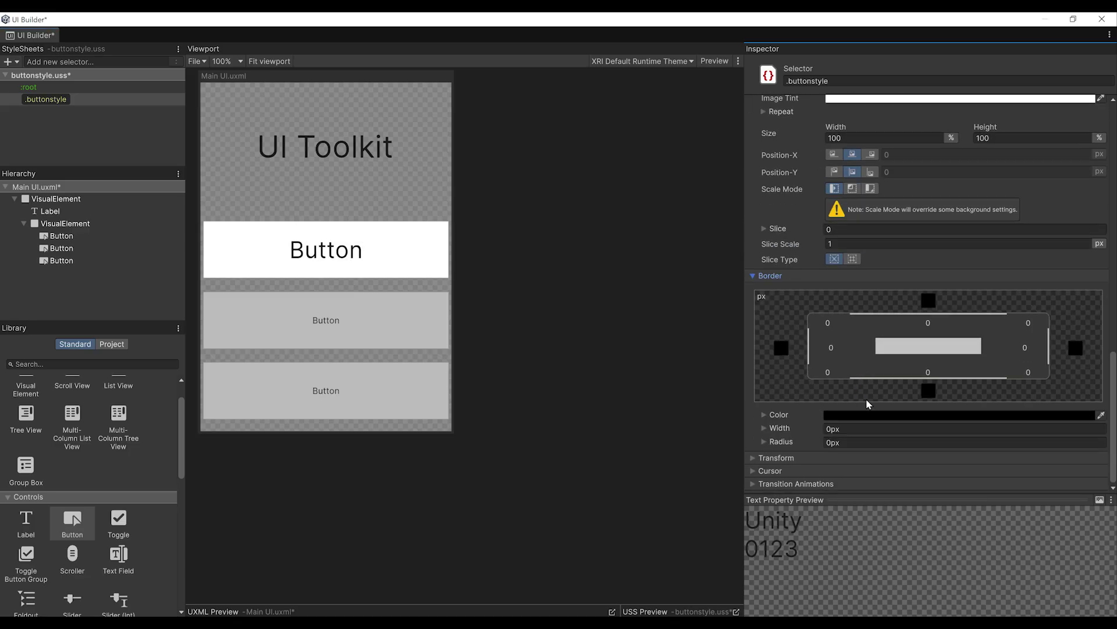
drag(793, 447, 814, 445)
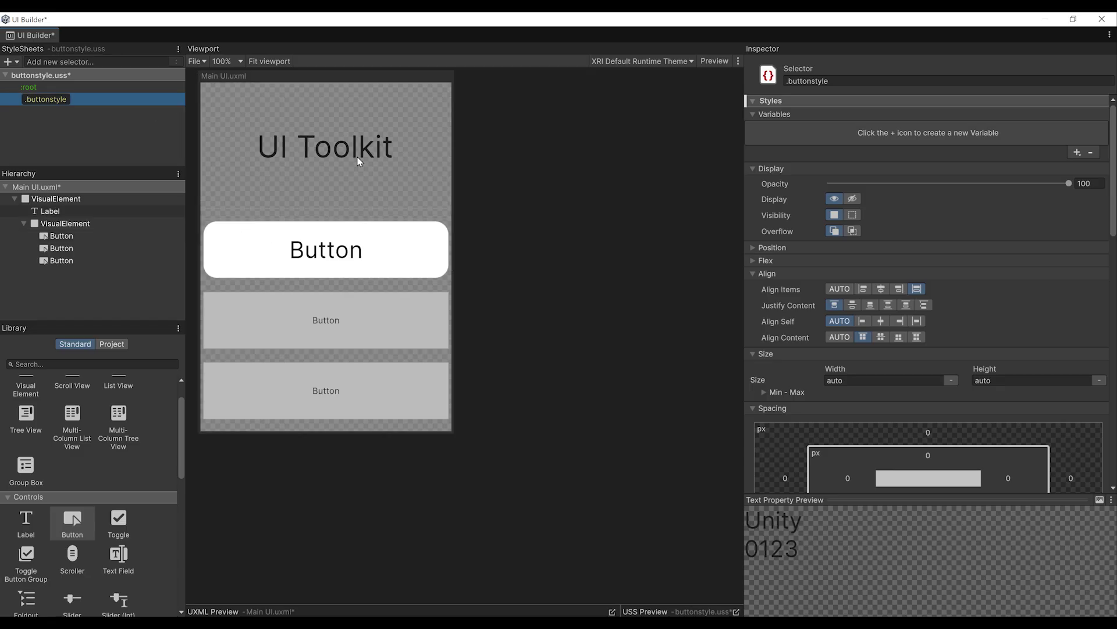
Apply the .buttonstyle class to the second and third Buttons in the layout
drag(57, 100, 265, 334)
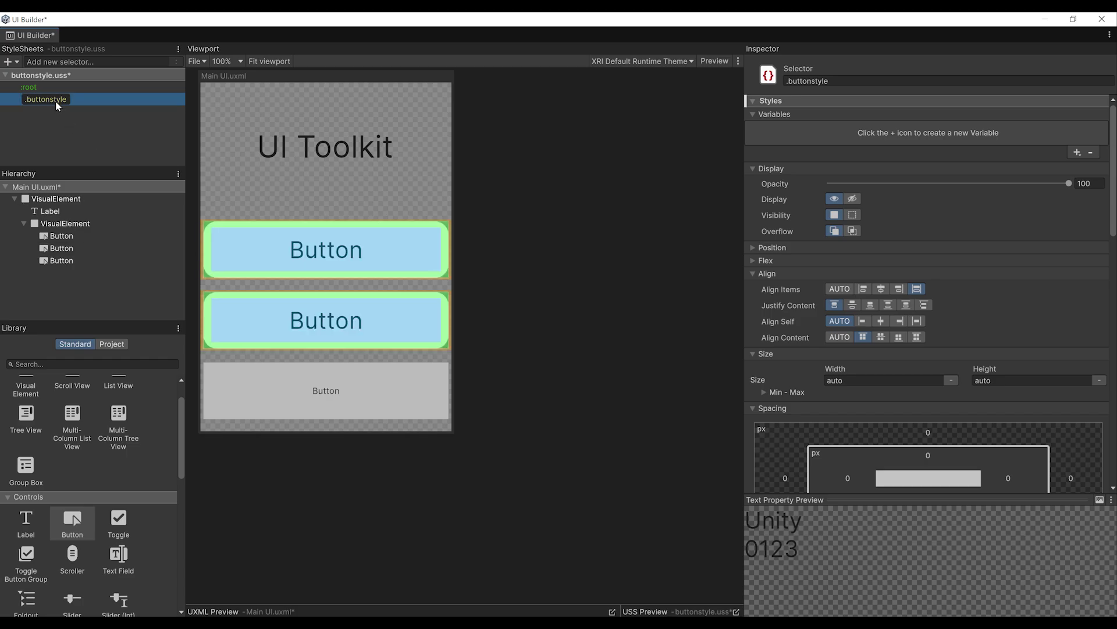
drag(57, 103, 267, 381)
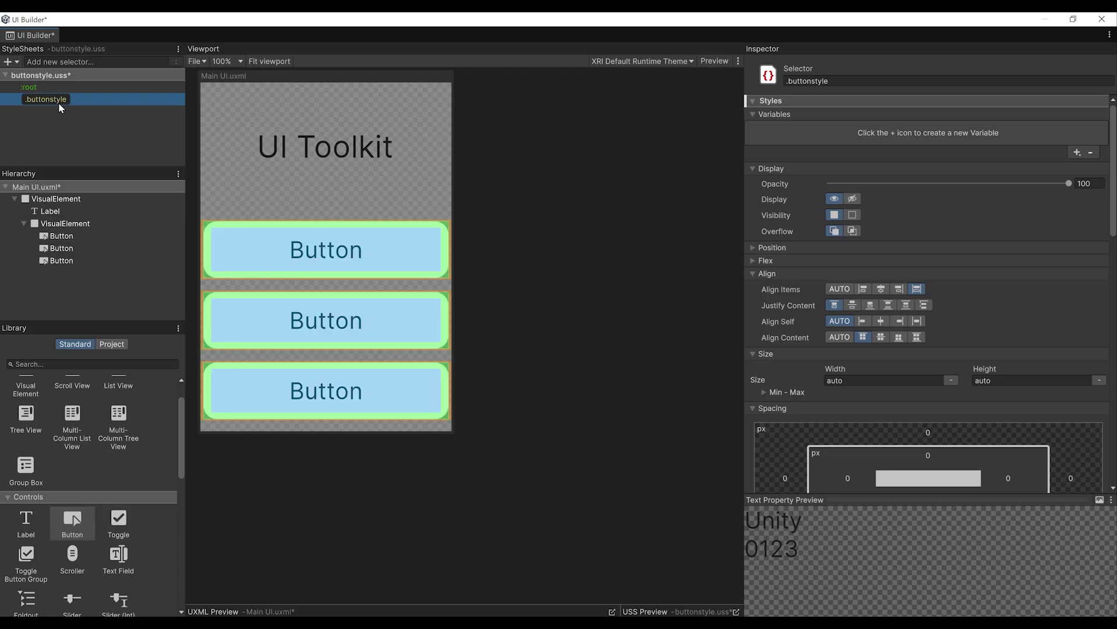
Change the background color of the .buttonstyle selector to light blue, A8E8FF
scroll(869, 365, down, 10)
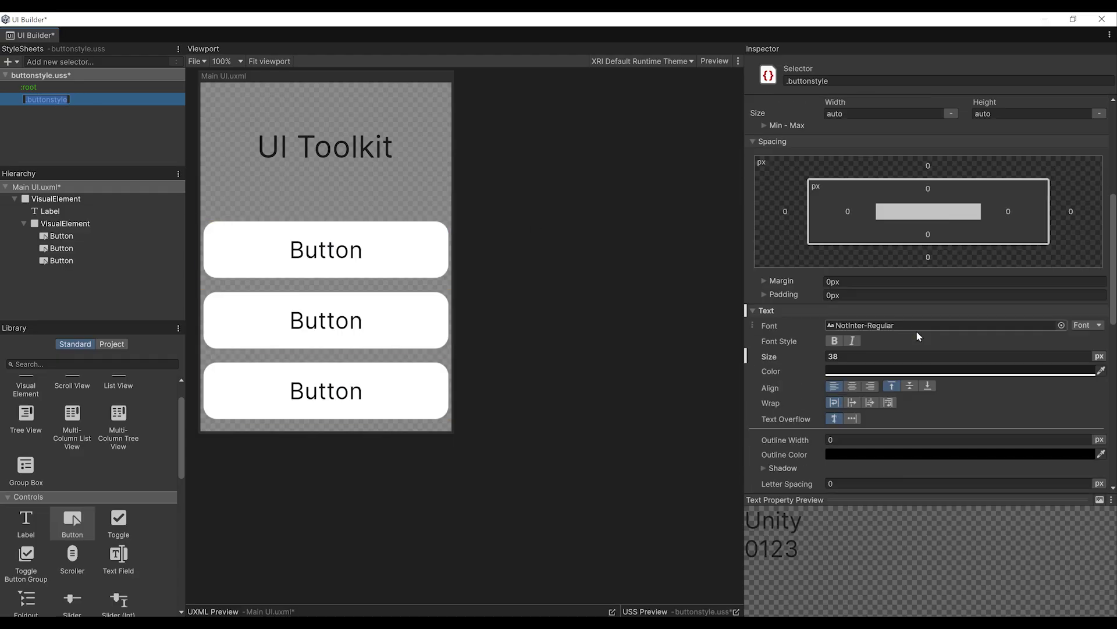
scroll(869, 365, down, 3)
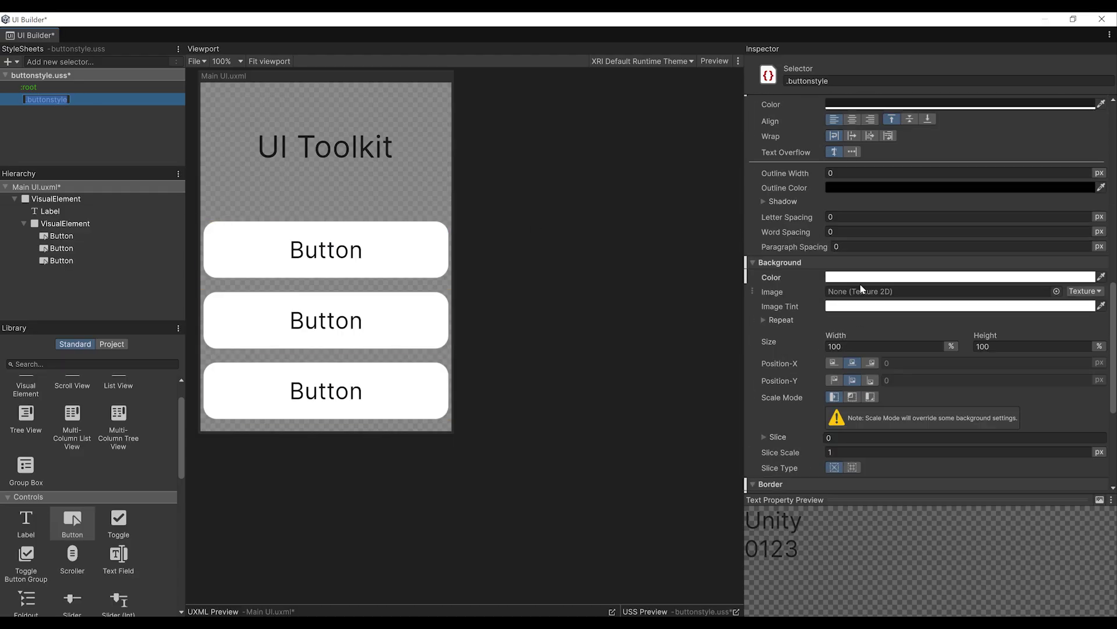
click(862, 279)
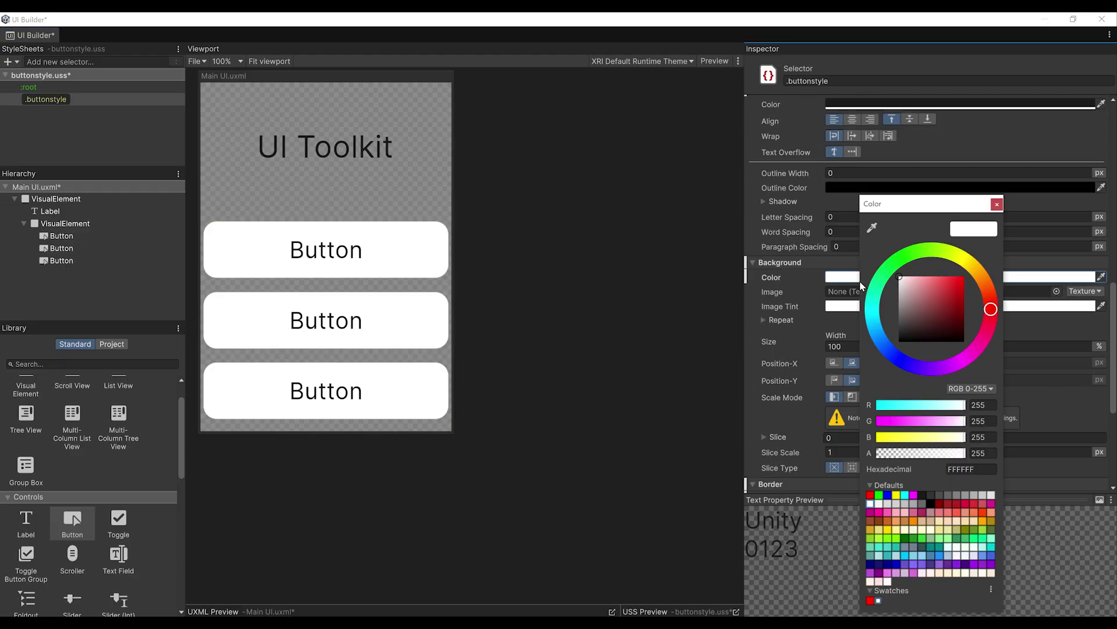
click(875, 326)
mouse_move(906, 289)
mouse_down()
mouse_move(950, 293)
mouse_move(921, 275)
mouse_up()
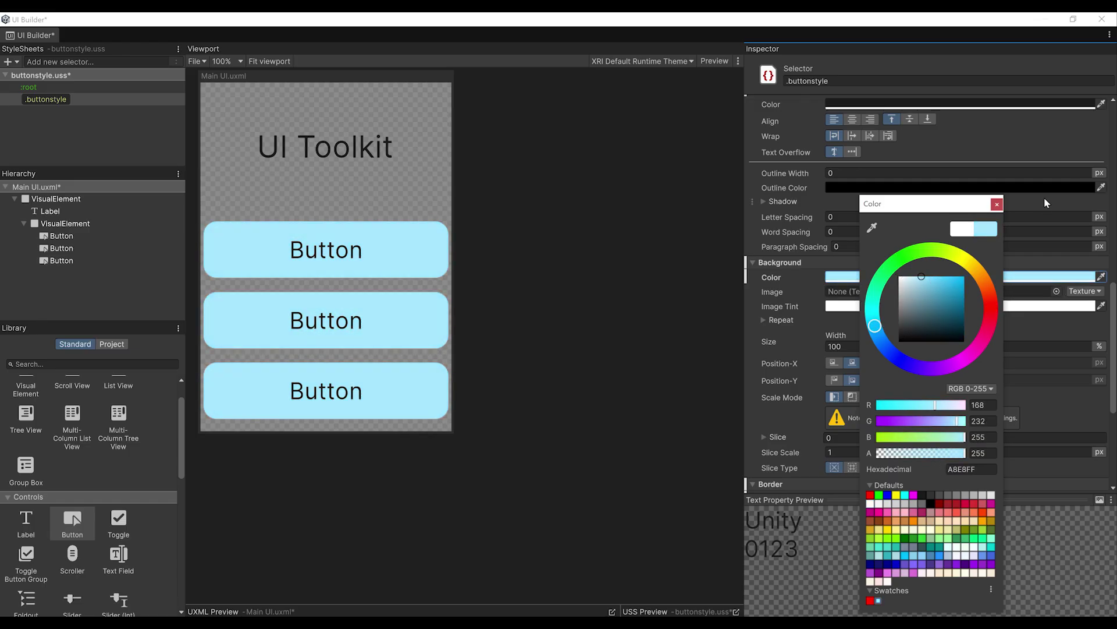
click(997, 204)
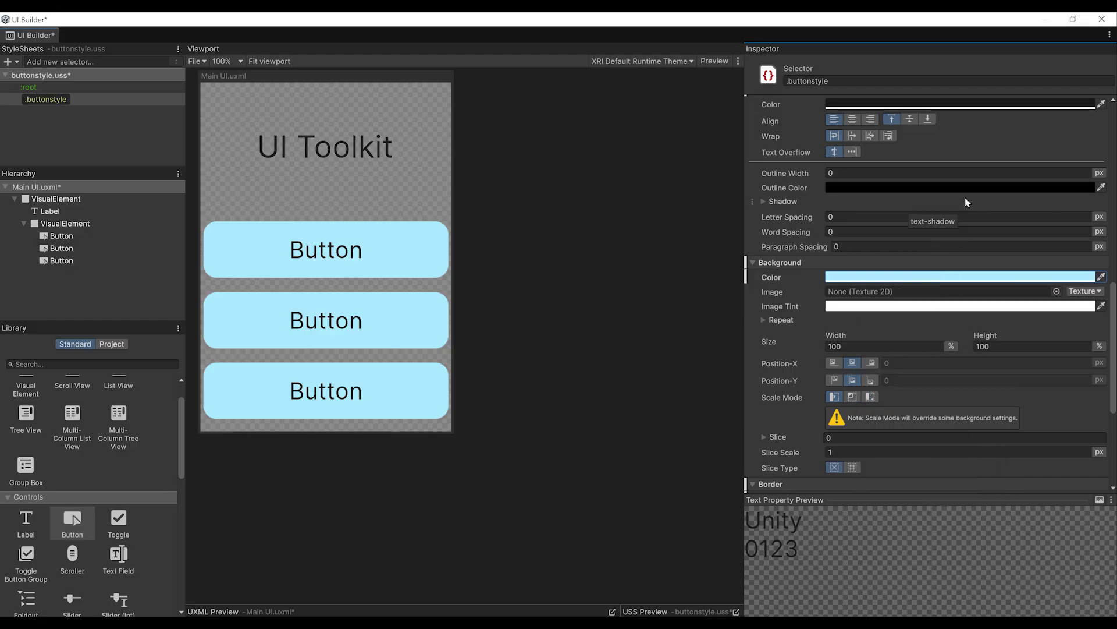
Override the background color of the first Button alone with white through its inlined styles
click(383, 259)
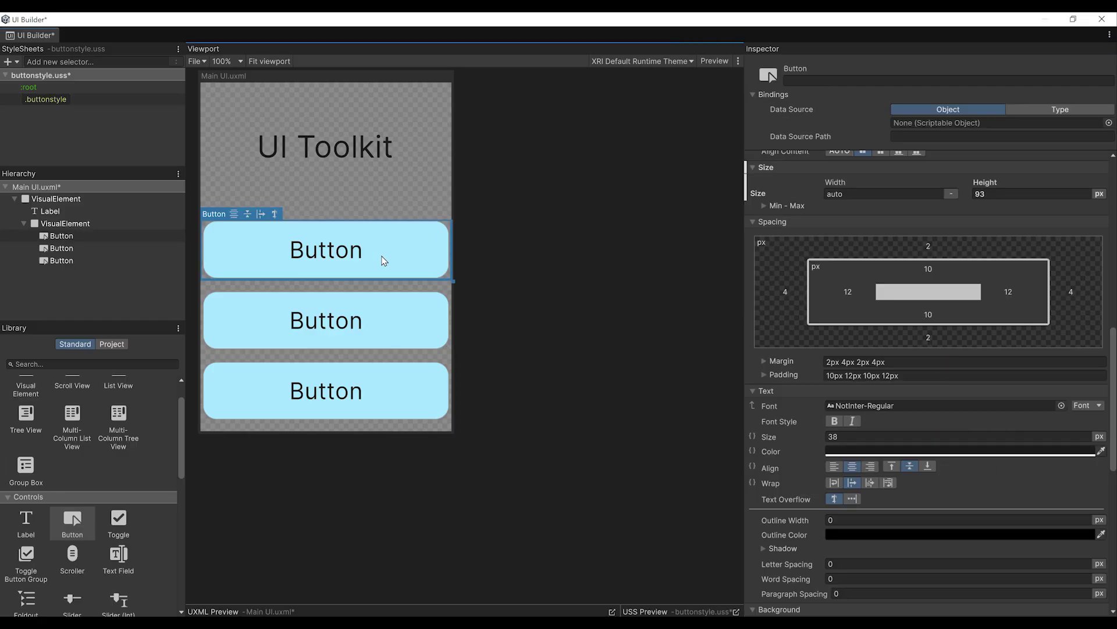
scroll(875, 310, up, 3)
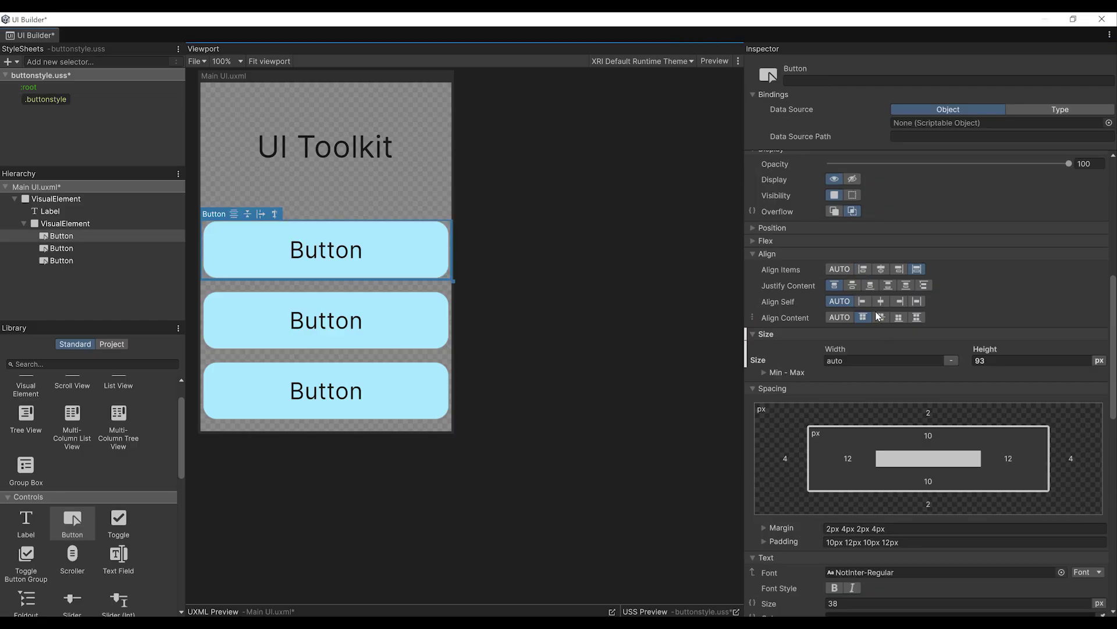
scroll(879, 316, up, 5)
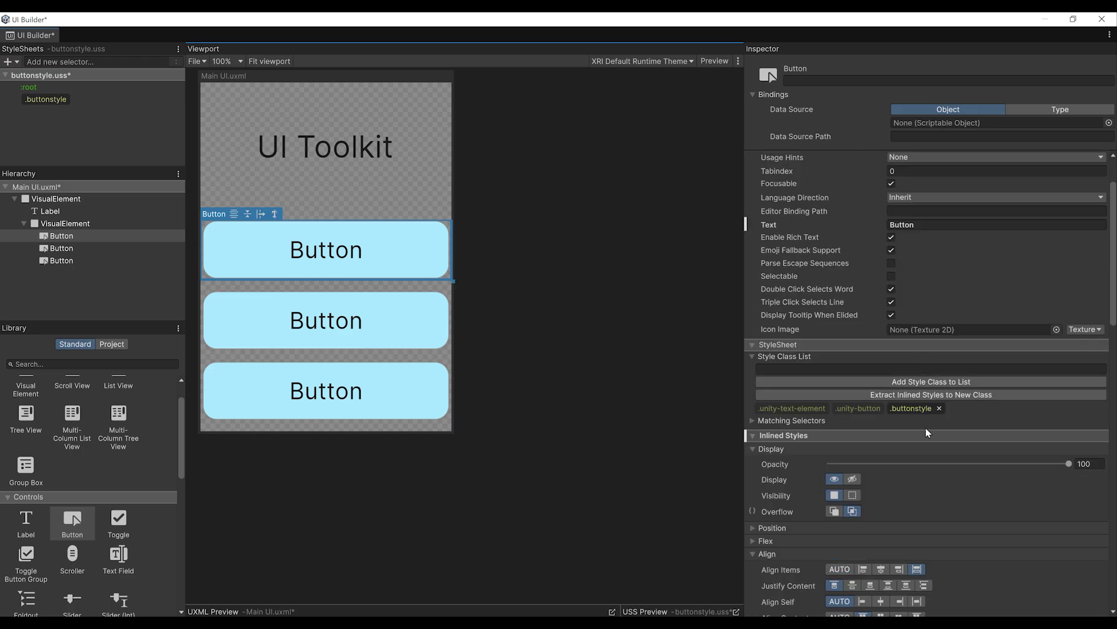
scroll(926, 427, down, 1)
scroll(929, 362, down, 10)
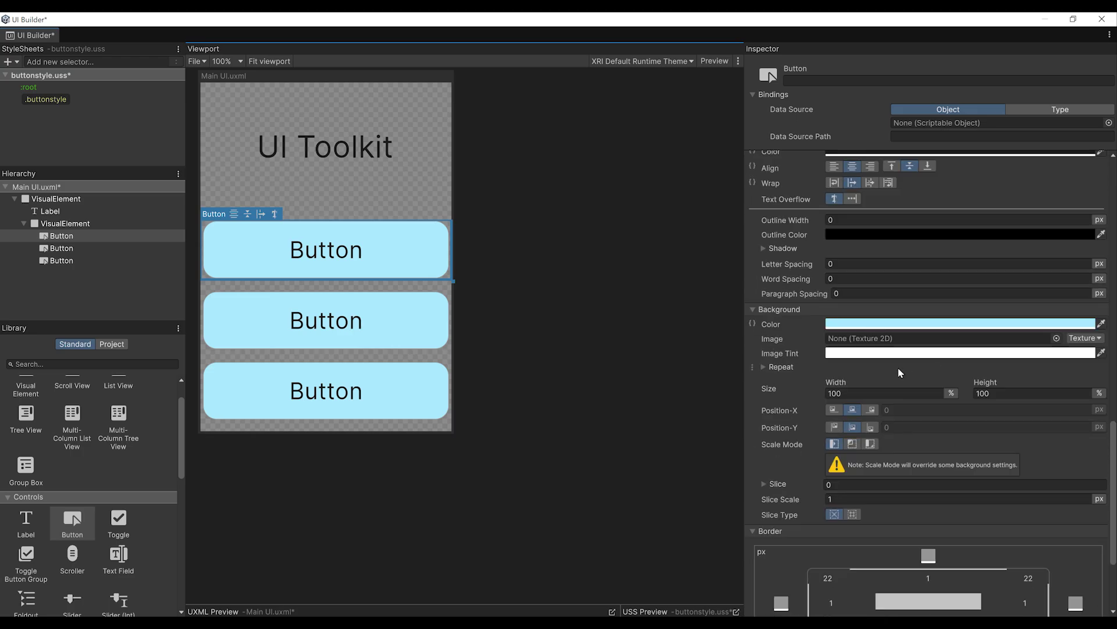
click(857, 327)
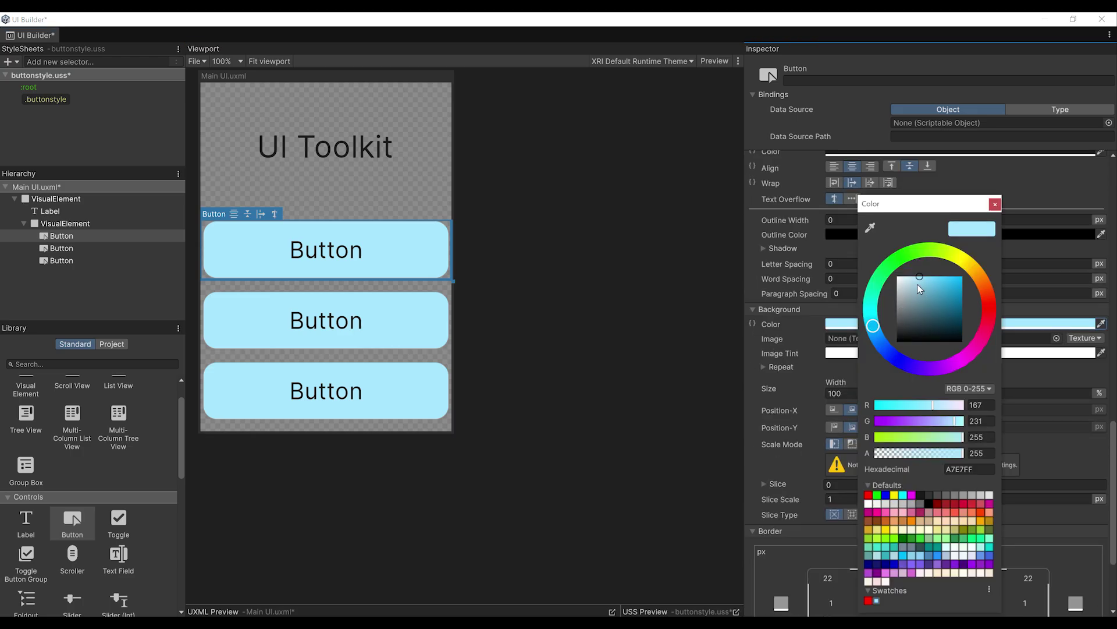
drag(918, 284, 877, 273)
click(995, 204)
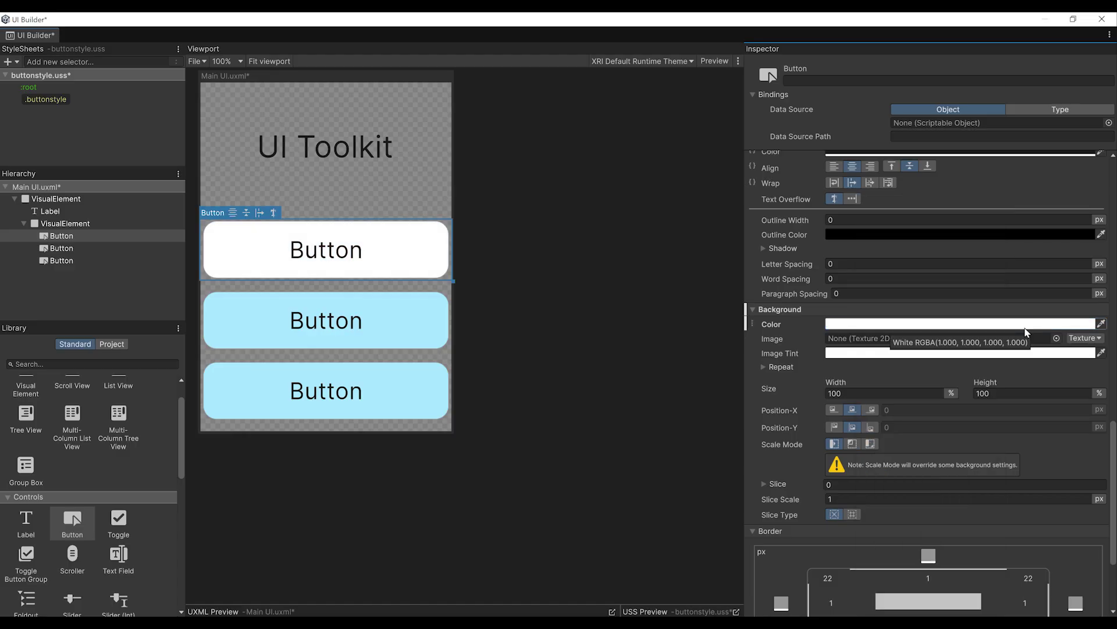
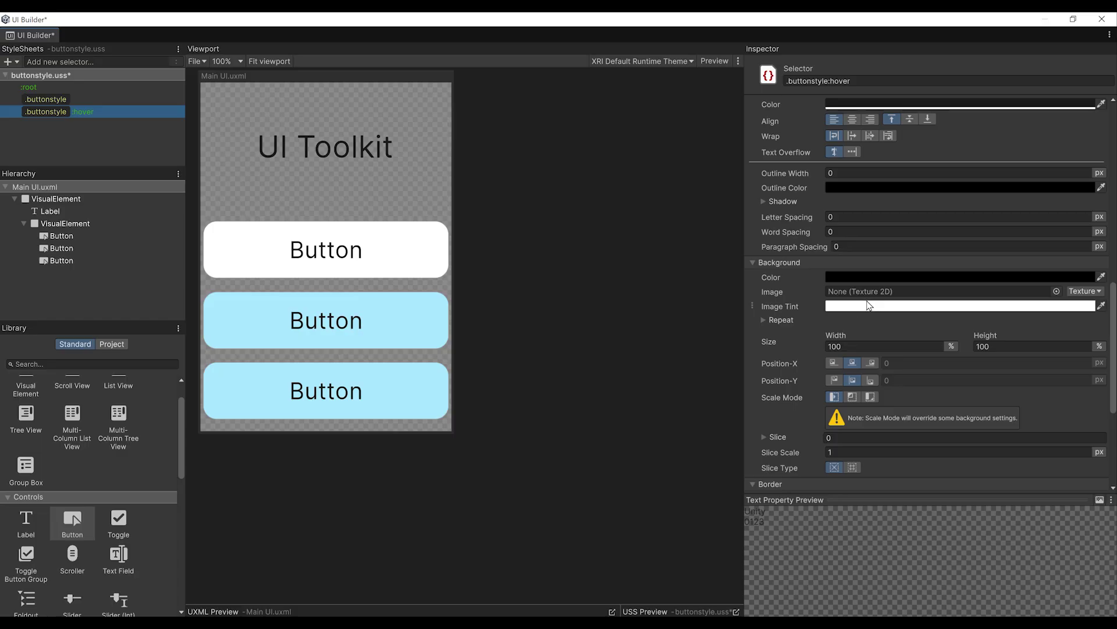
Set the transform scale of the .buttonstyle:hover selector to 1.03 on the X, Y and Z axes
scroll(852, 309, down, 5)
click(776, 460)
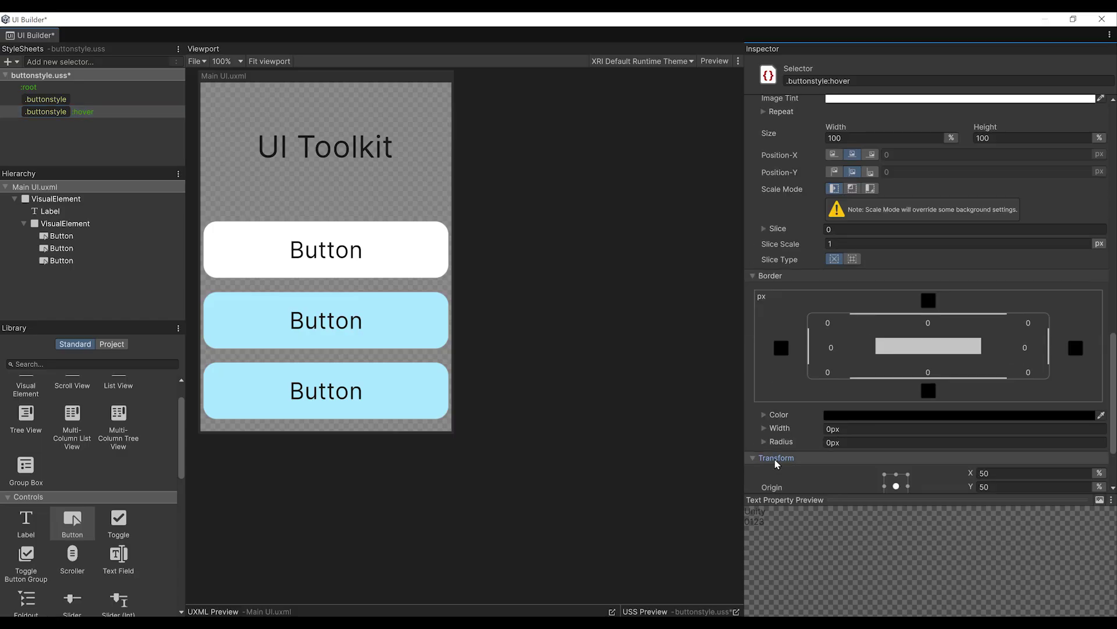
scroll(843, 396, down, 2)
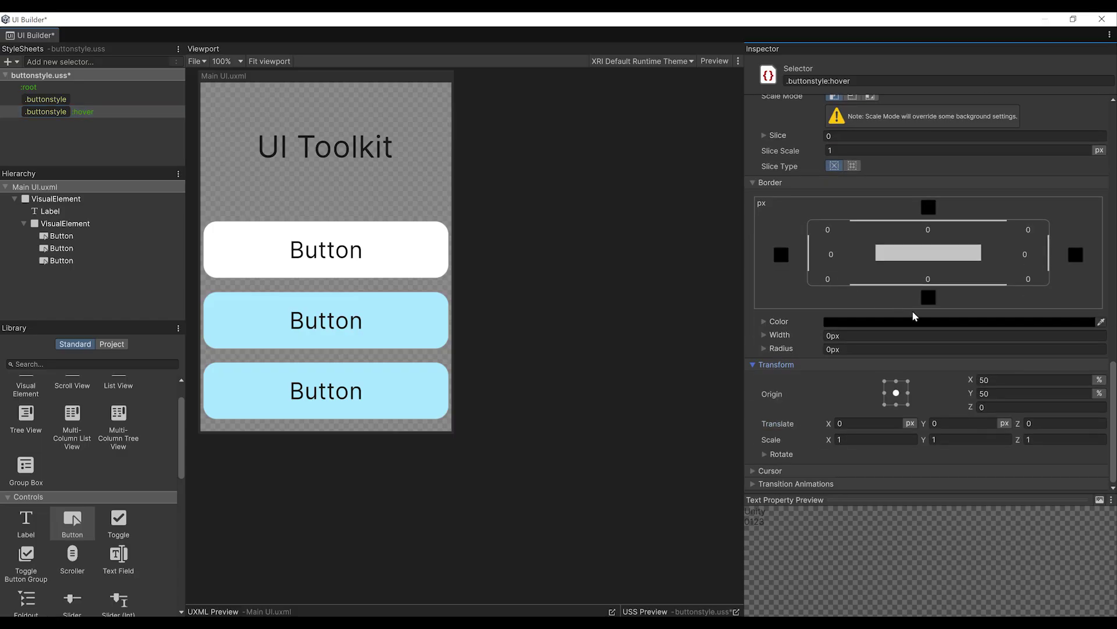
click(851, 437)
text(.03)
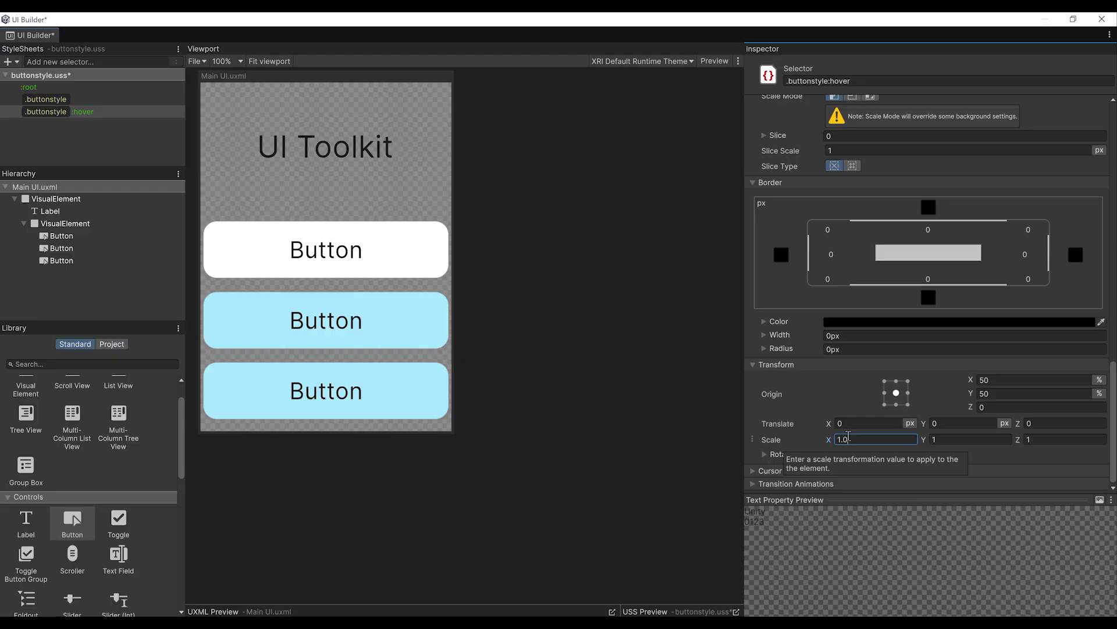
key(Tab)
key(Tab)
text(1)
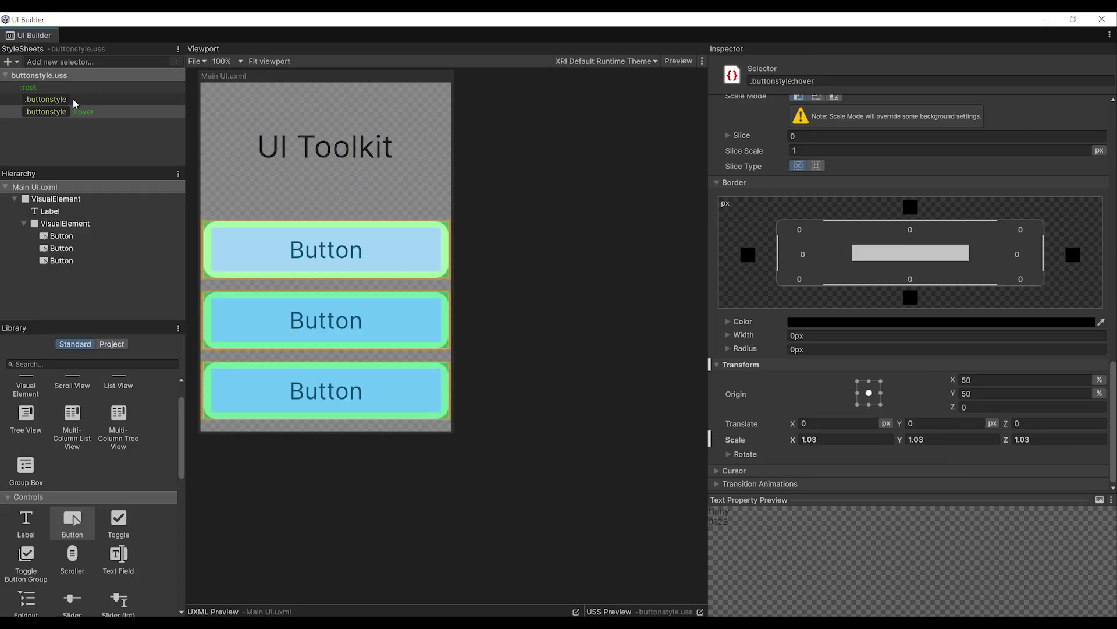
Give the .buttonstyle selector a transition animation on all properties with a duration of 0.5 s
click(74, 100)
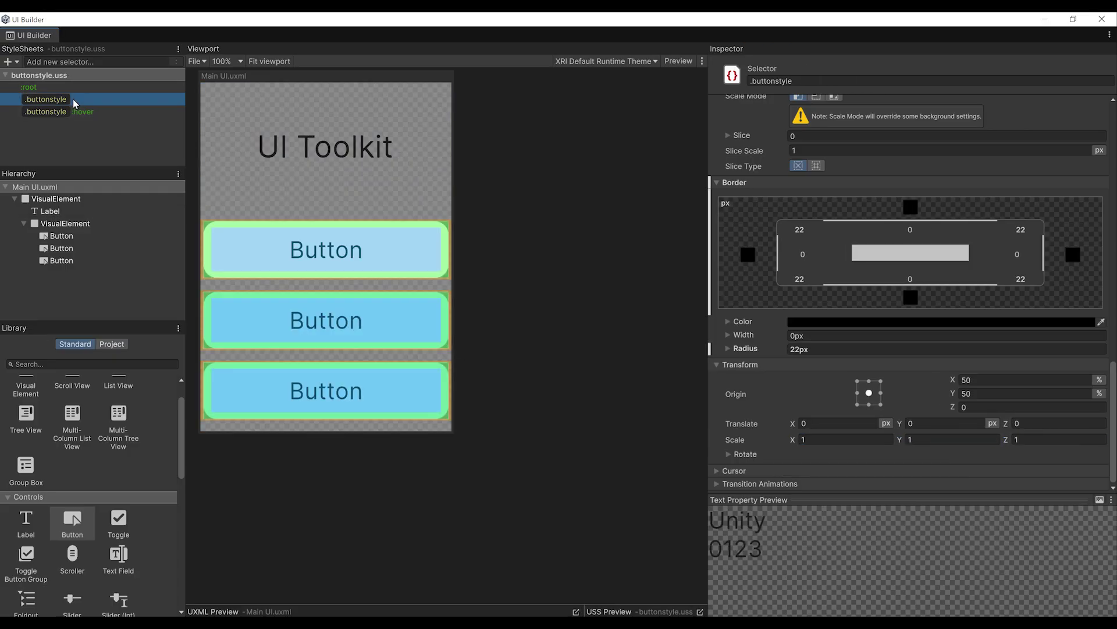
click(760, 484)
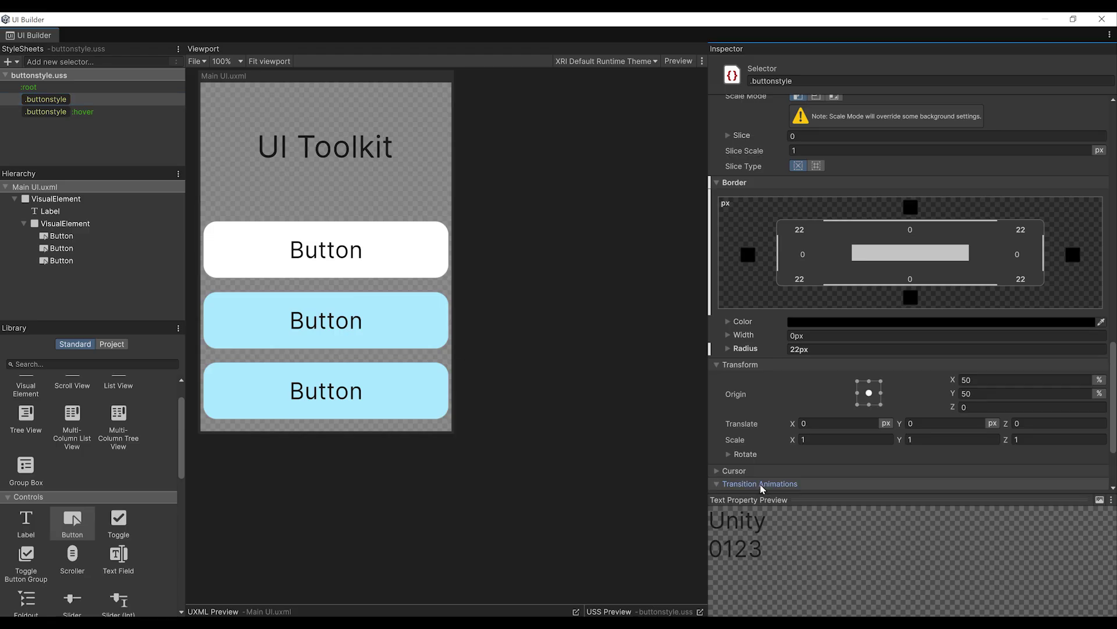
scroll(768, 442, down, 3)
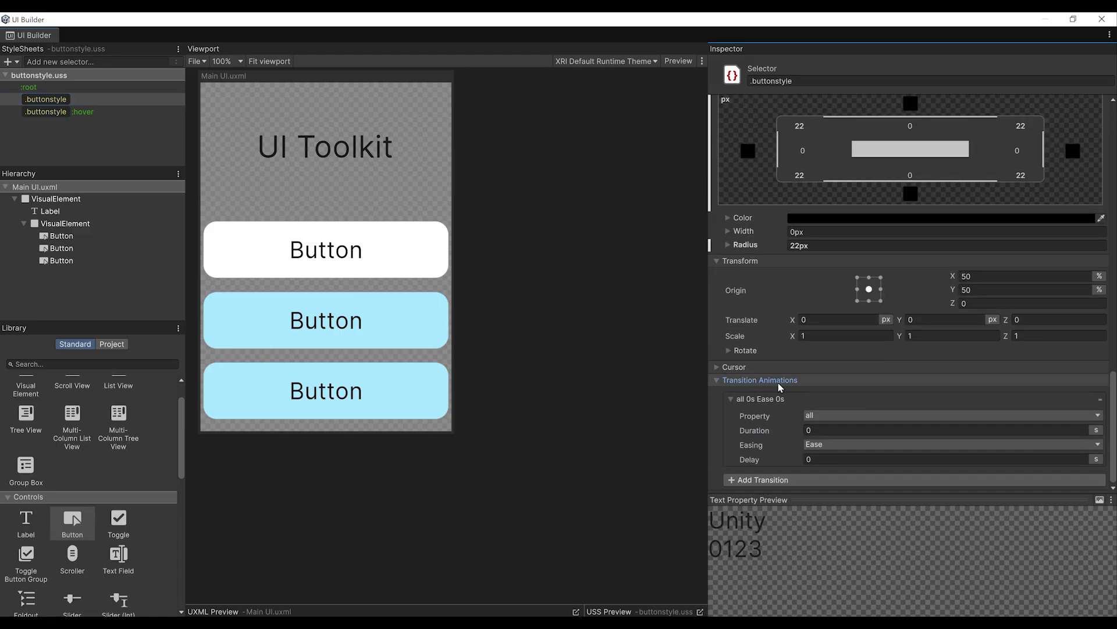
click(819, 429)
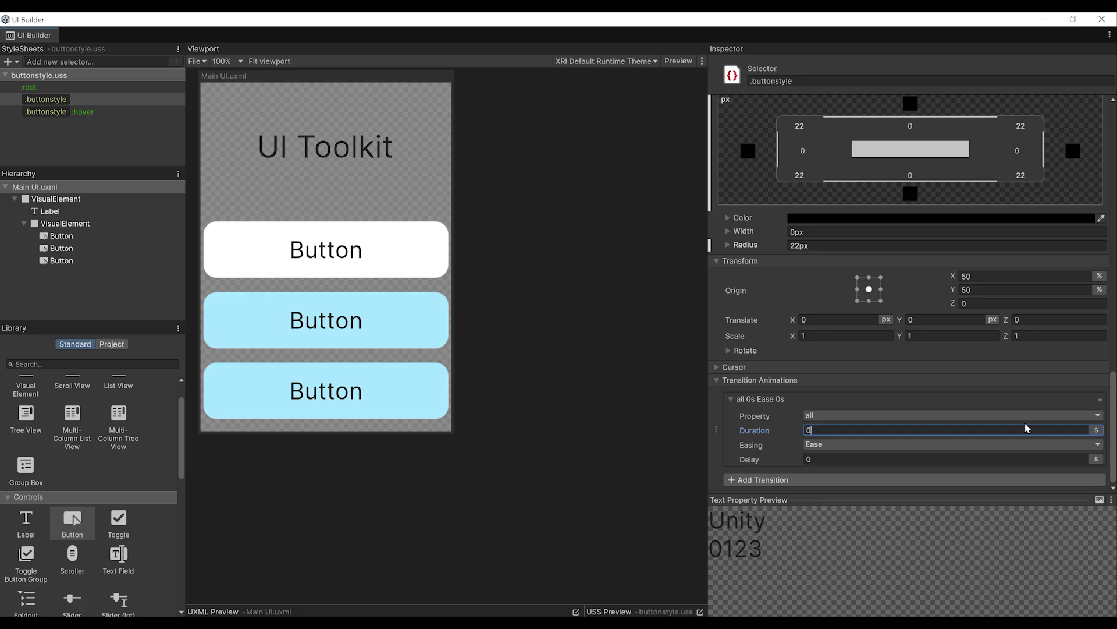
text(0?)
key(BackSpace)
text(.5)
key(Return)
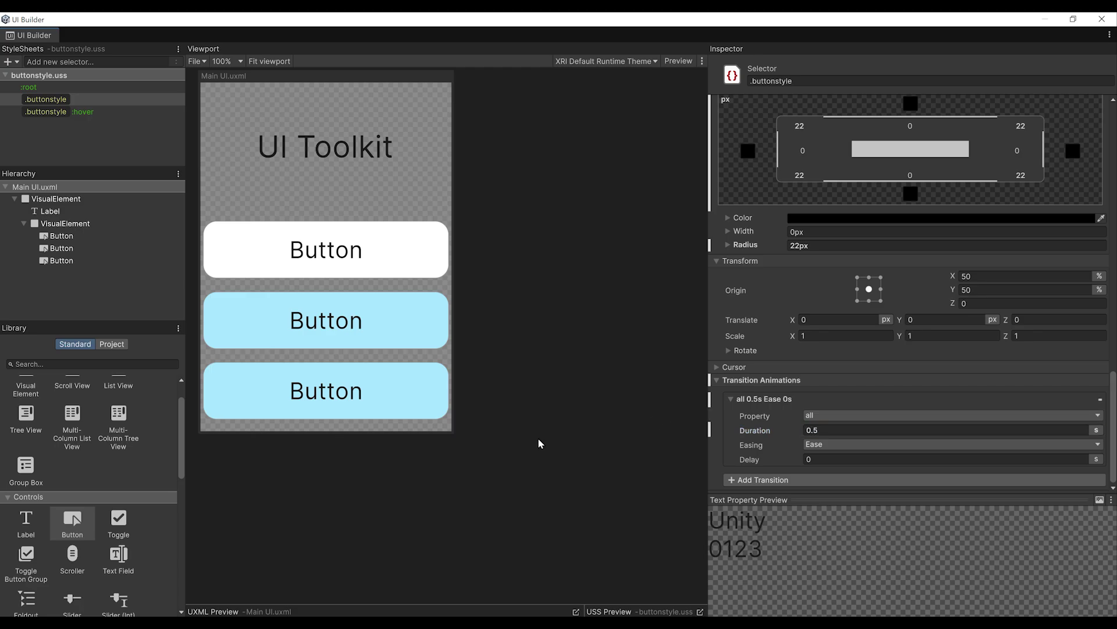
Preview the Main UI layout interactively to test the hover animation on the Buttons
middle_drag(538, 438, 617, 471)
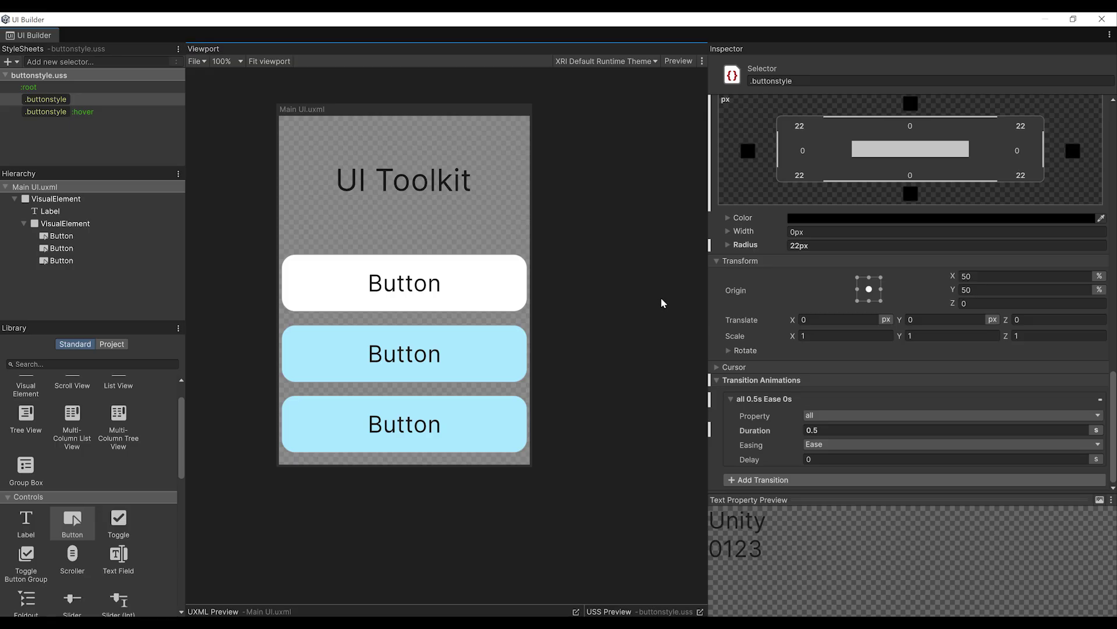
middle_drag(633, 259, 654, 271)
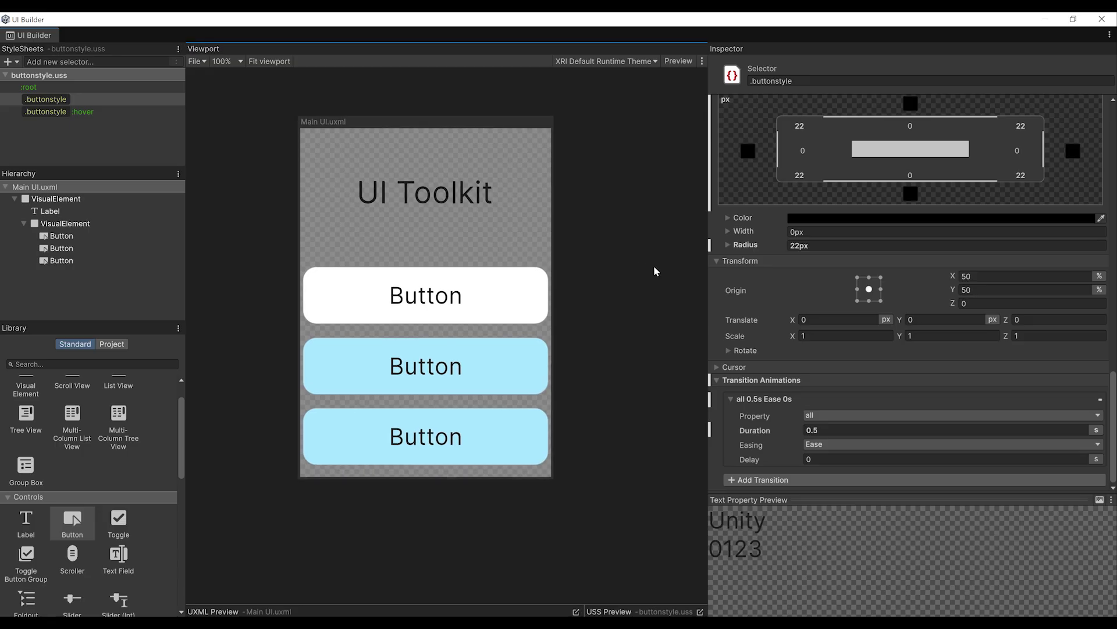
click(678, 61)
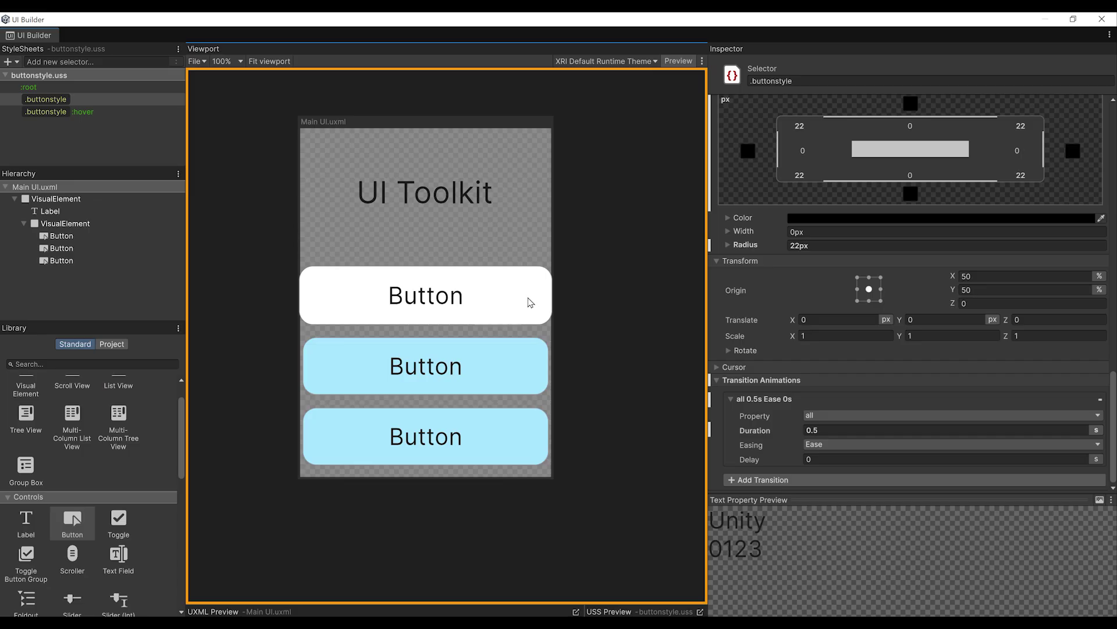
Set the background color of the .buttonstyle:hover selector to light red, FF7A7A, and end the interactive preview
click(90, 113)
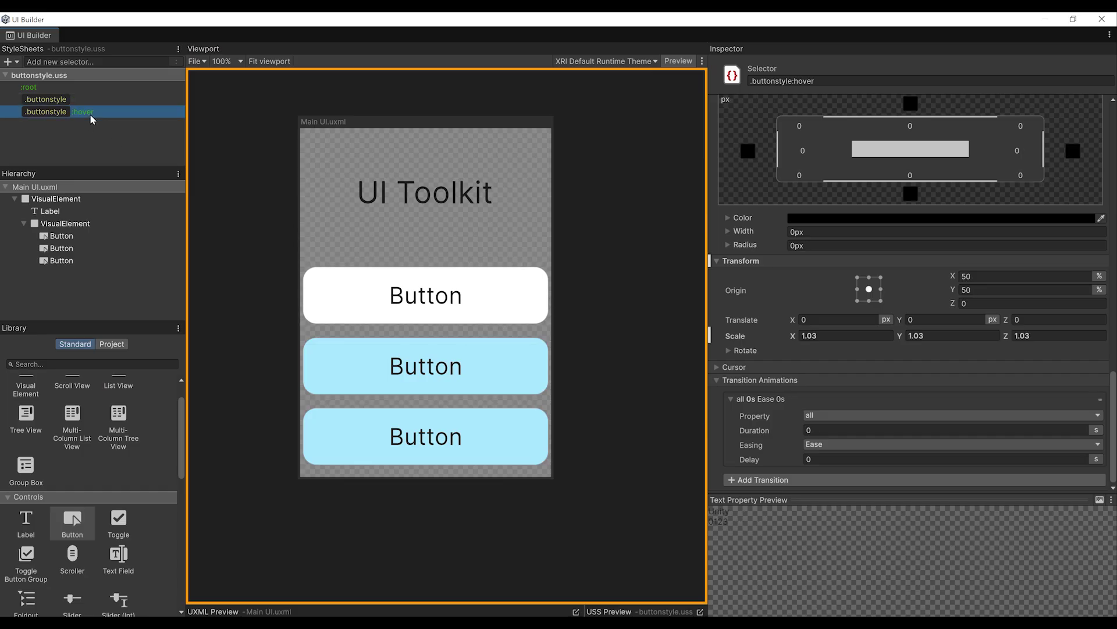
scroll(779, 243, up, 10)
scroll(731, 381, down, 5)
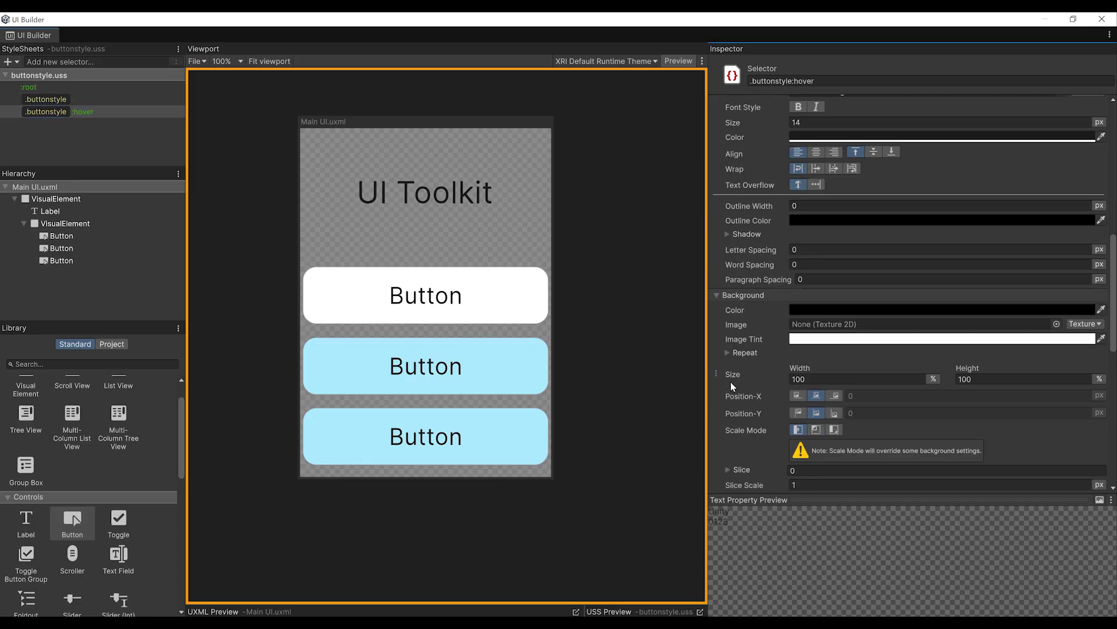
click(827, 310)
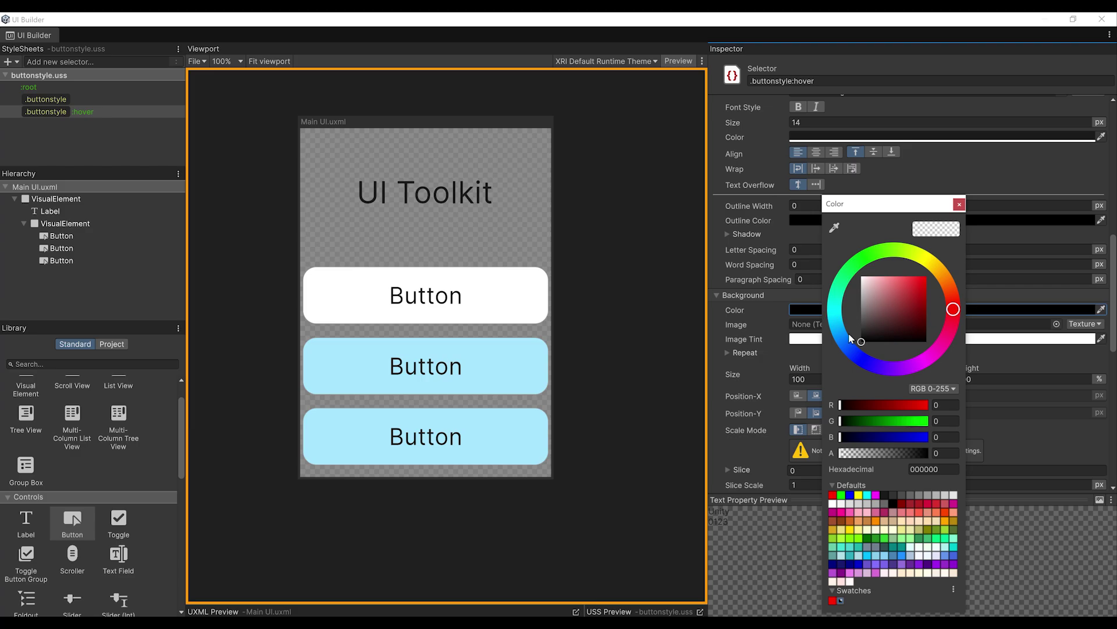
click(897, 277)
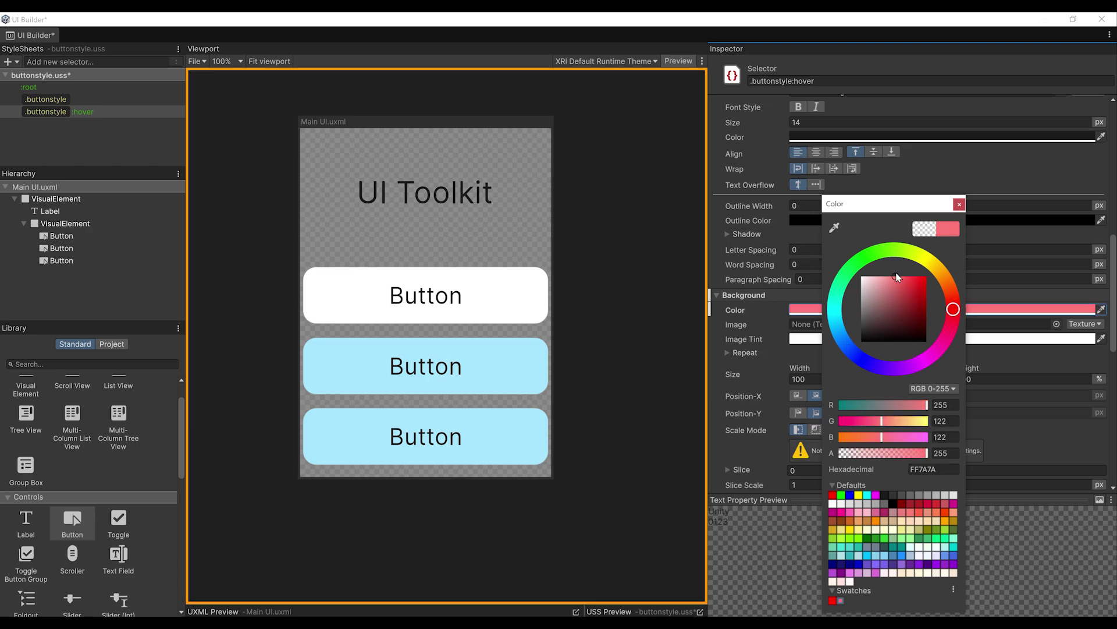
click(756, 381)
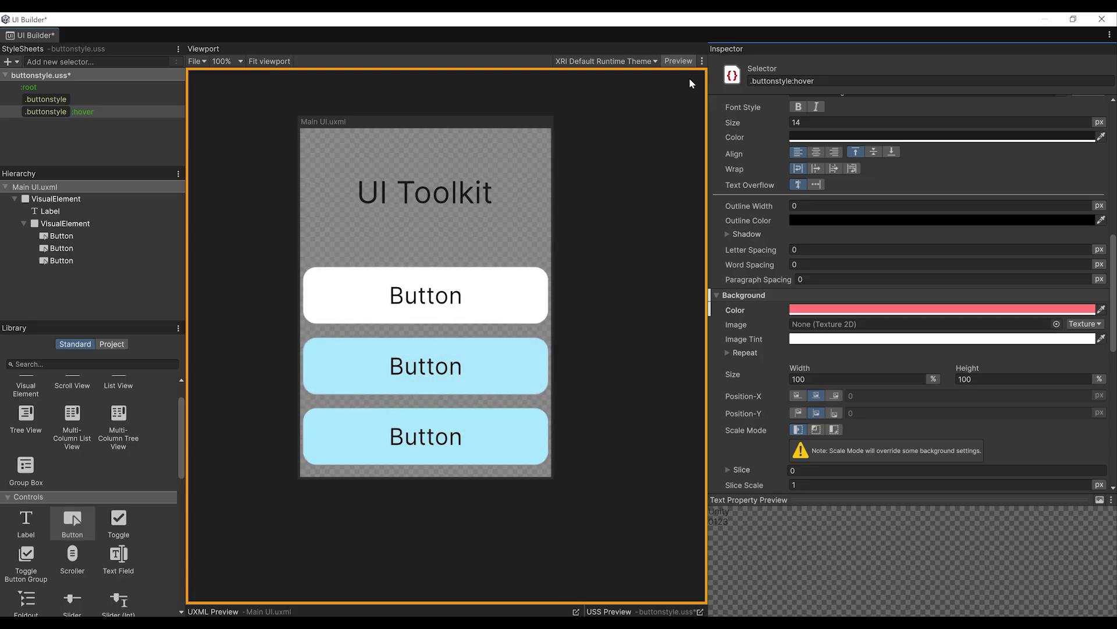
click(680, 60)
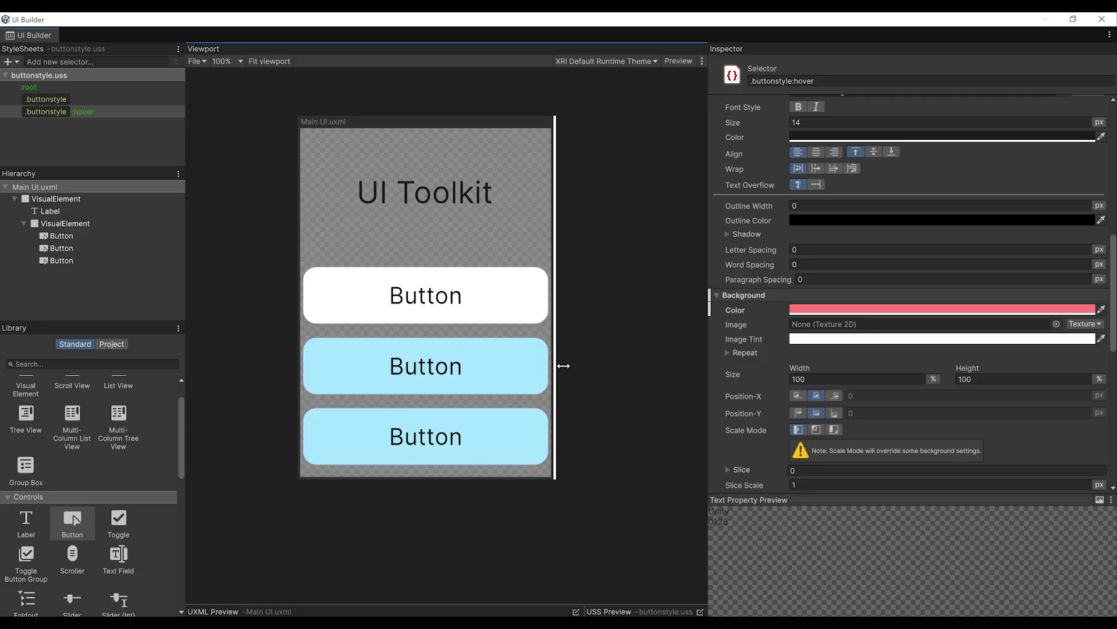
Return to the DemoScene scene view and examine the styled UIDocument panel up close in world space
drag(196, 27, 755, 123)
alt+drag(405, 196, 401, 274)
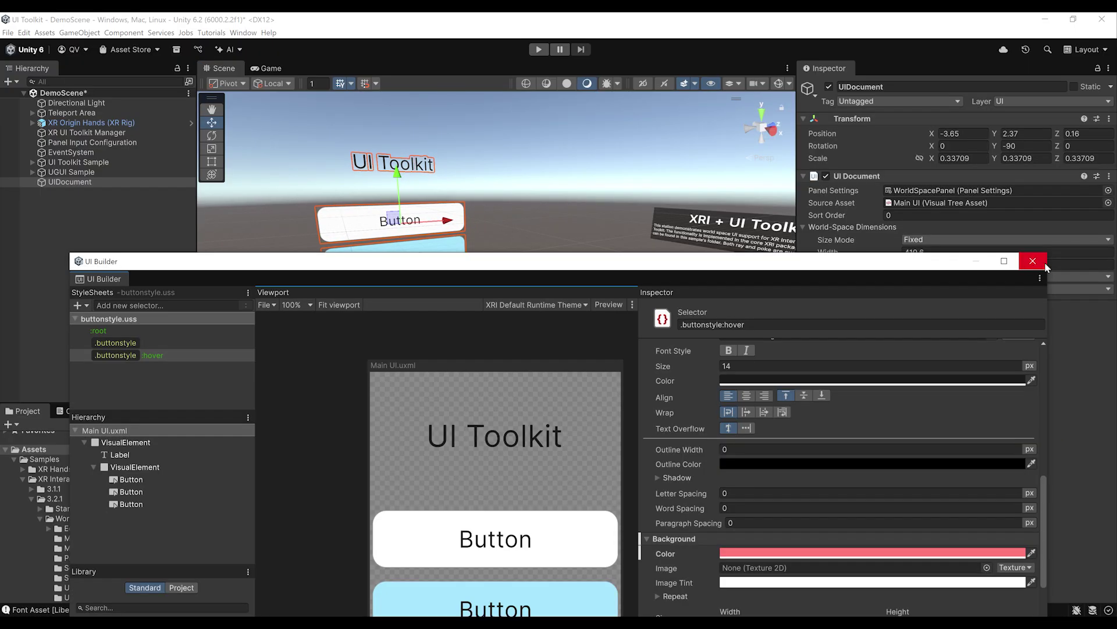
click(1038, 261)
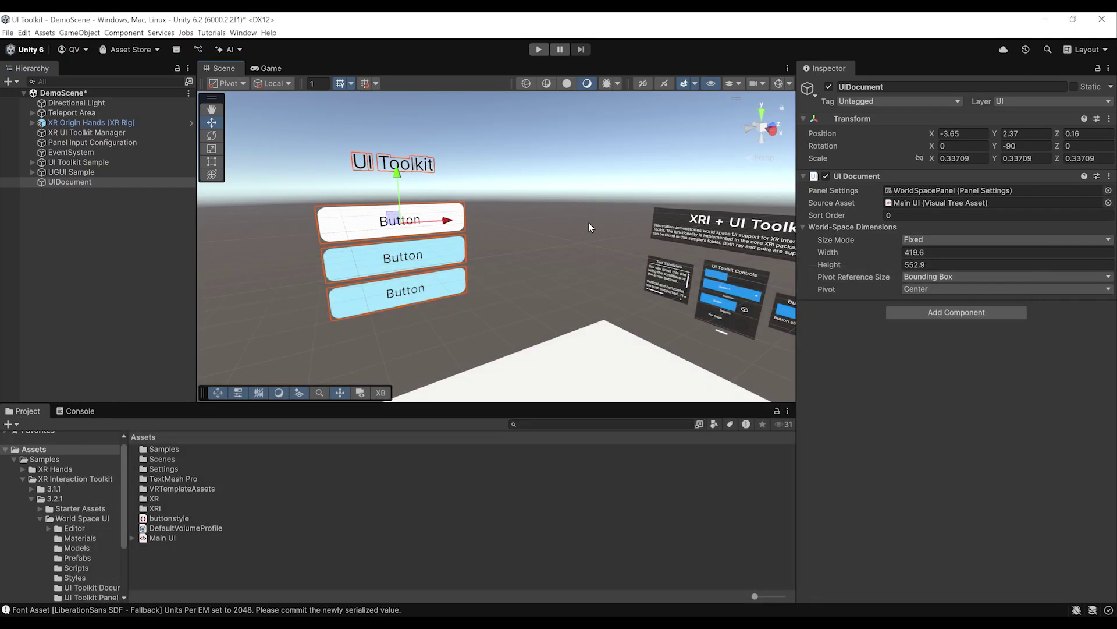
right_drag(591, 227, 502, 167)
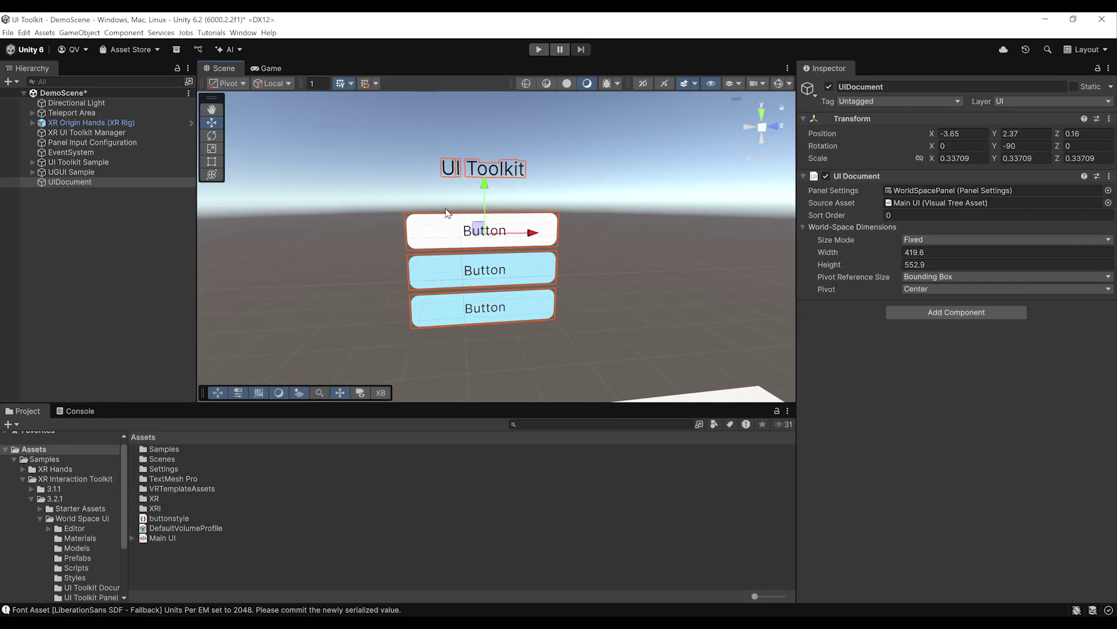
alt+drag(425, 241, 691, 284)
key(f)
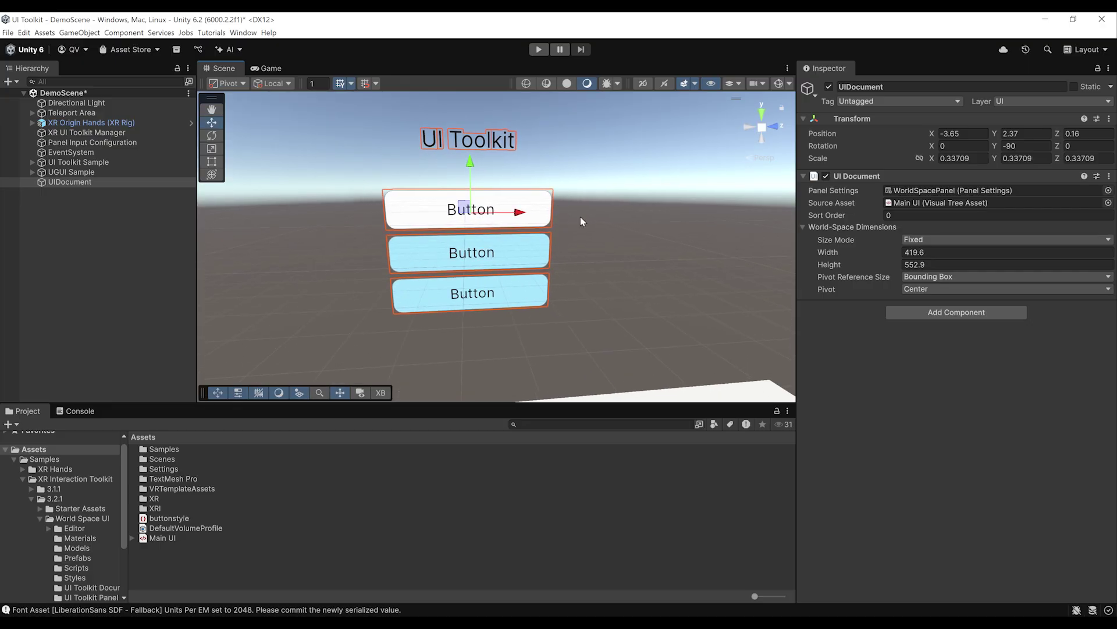
mouse_move(603, 223)
right_down()
mouse_move(604, 198)
mouse_move(582, 219)
right_up()
key(w)
key(s)
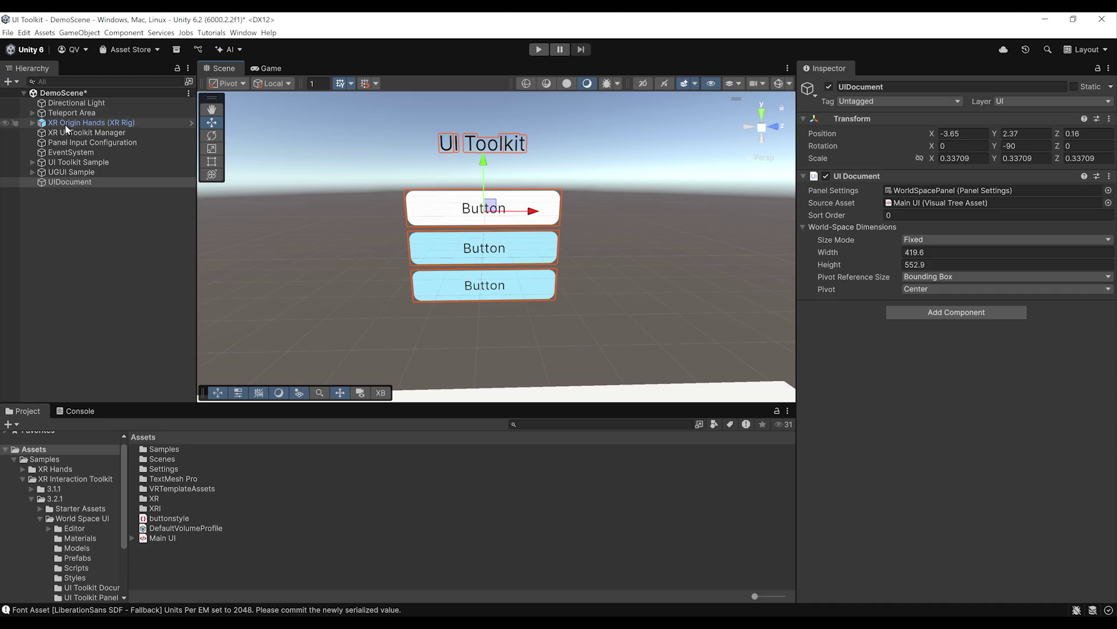
right_drag(408, 204, 661, 291)
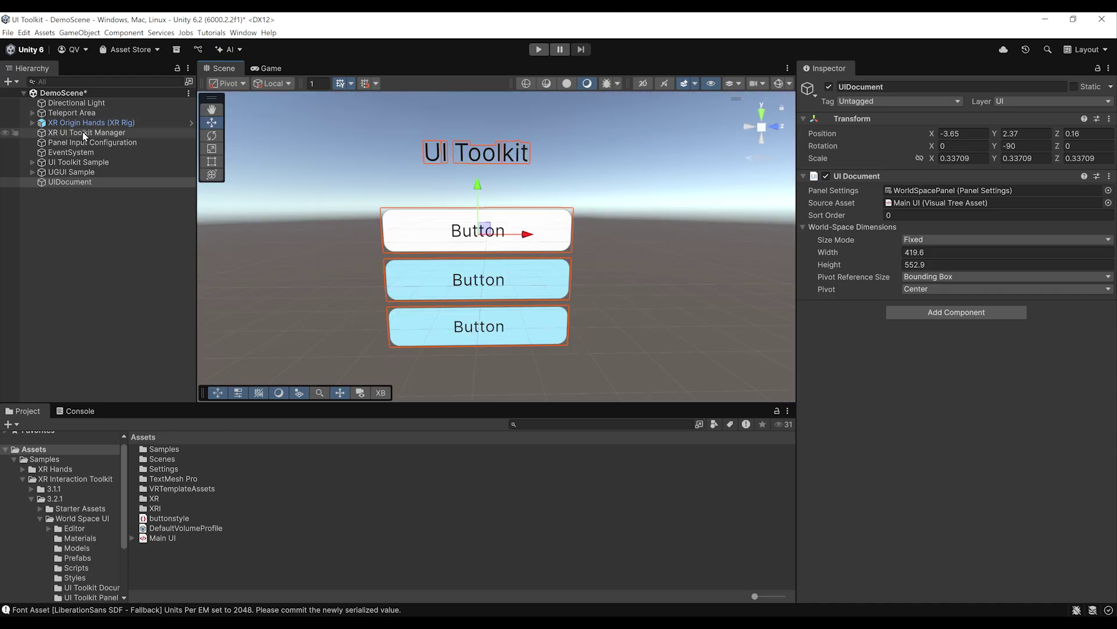
Open the XRUIToolkitManager script of the XR UI Toolkit Manager object in Visual Studio and examine its OnEnable support line
click(68, 133)
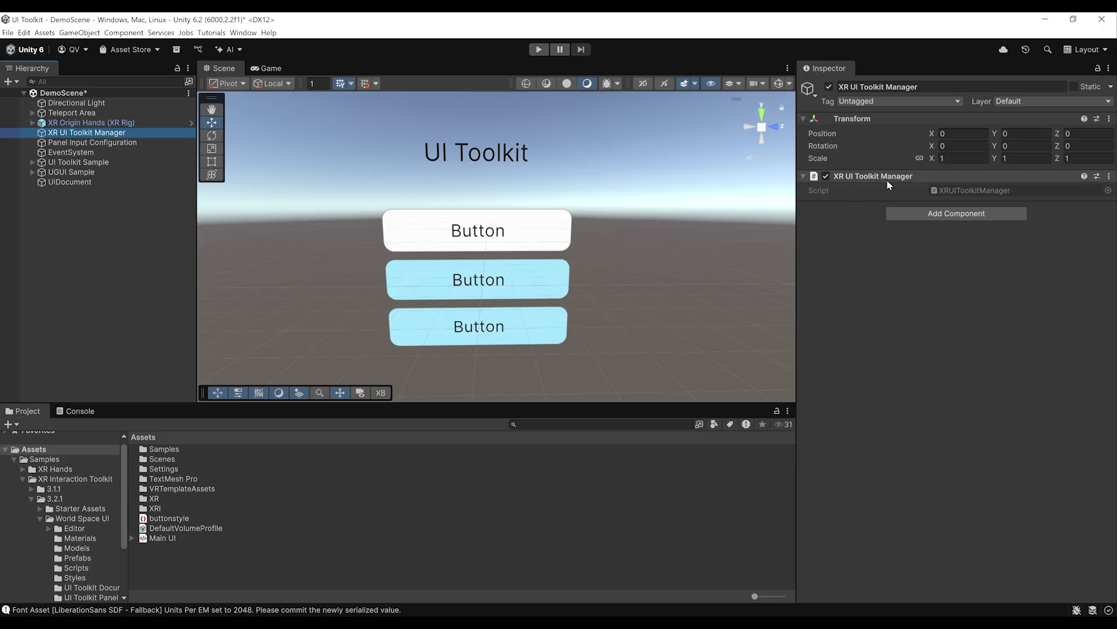
double_click(945, 190)
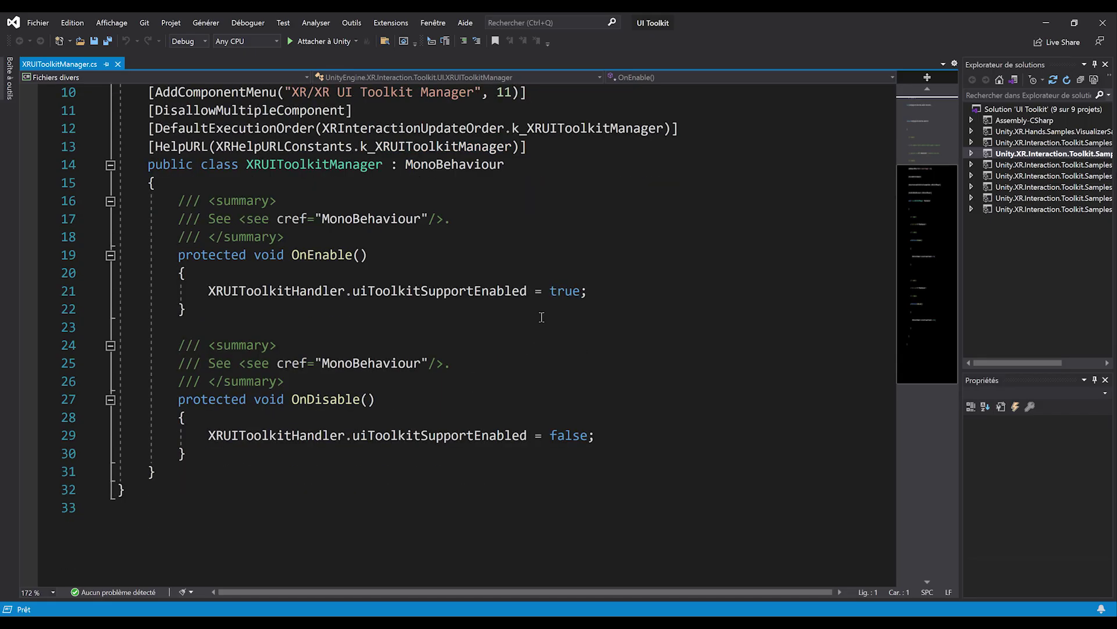
drag(209, 291, 593, 293)
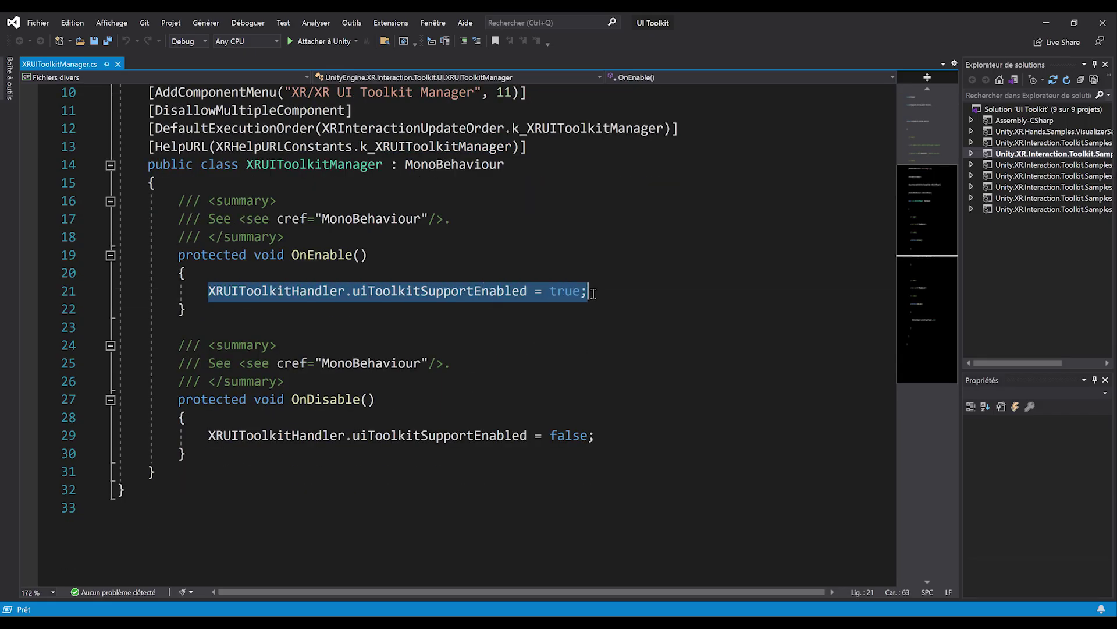
click(392, 301)
double_click(386, 296)
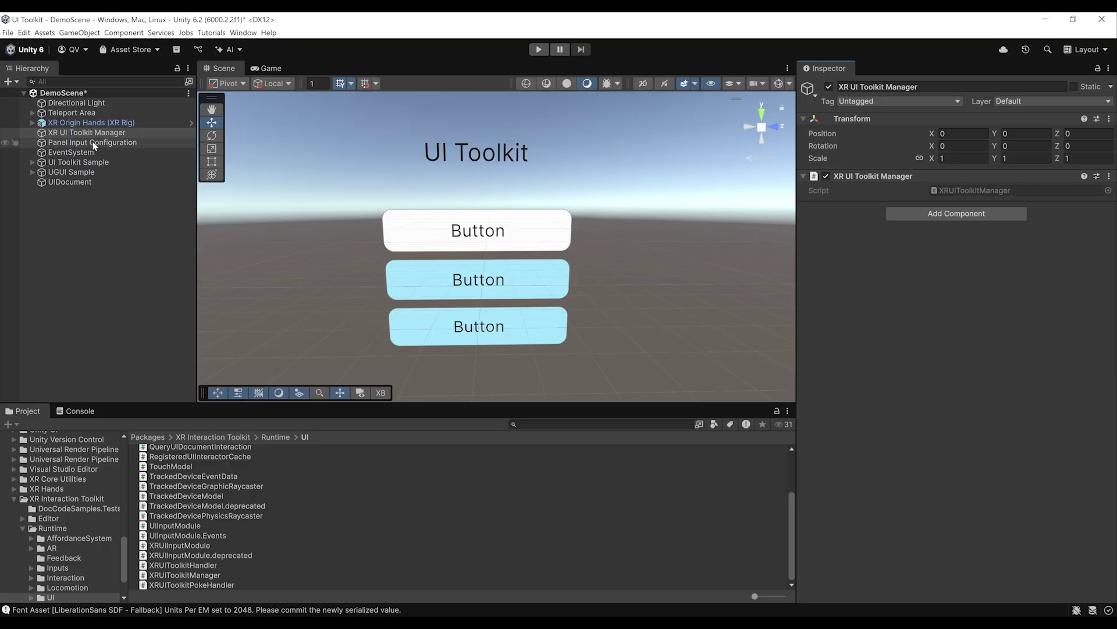
Back in Unity, examine the components of the Panel Input Configuration and EventSystem objects
click(94, 143)
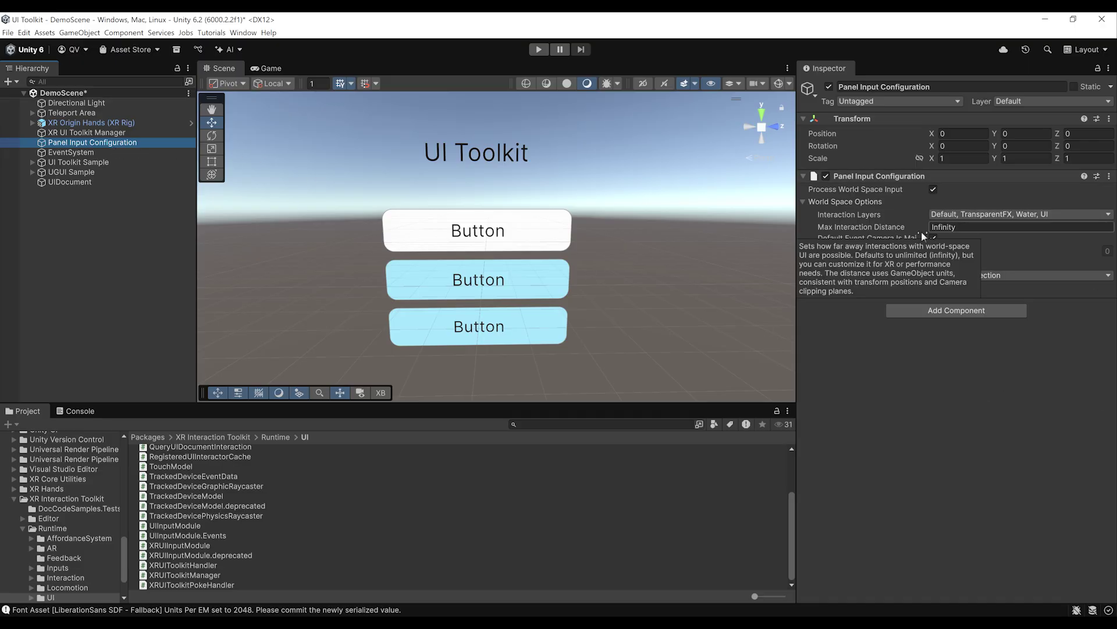
click(81, 153)
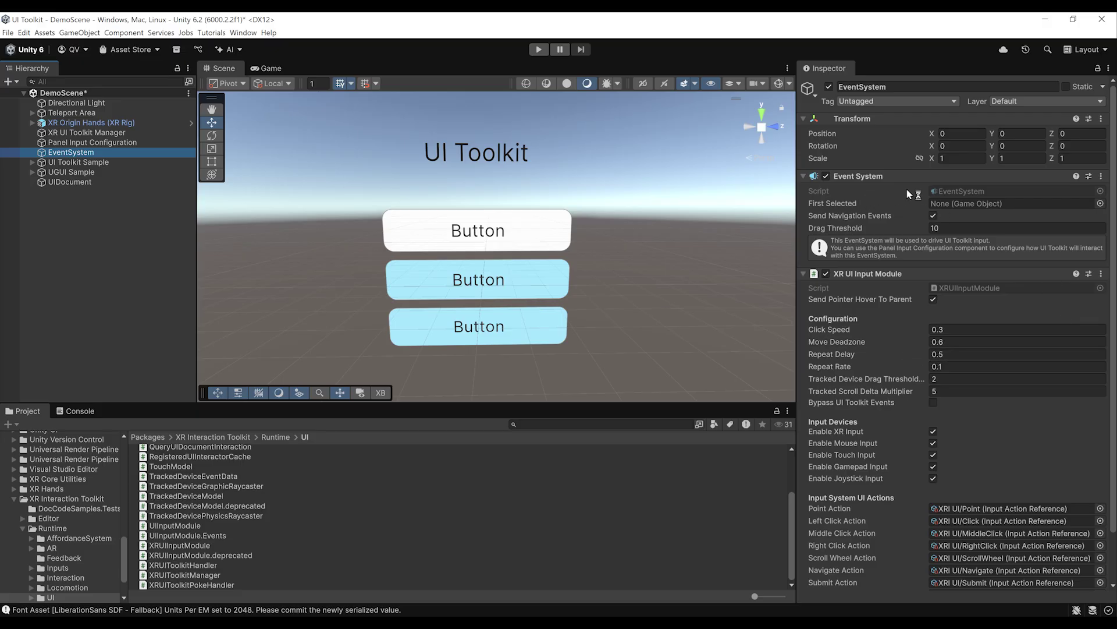
scroll(969, 231, down, 1)
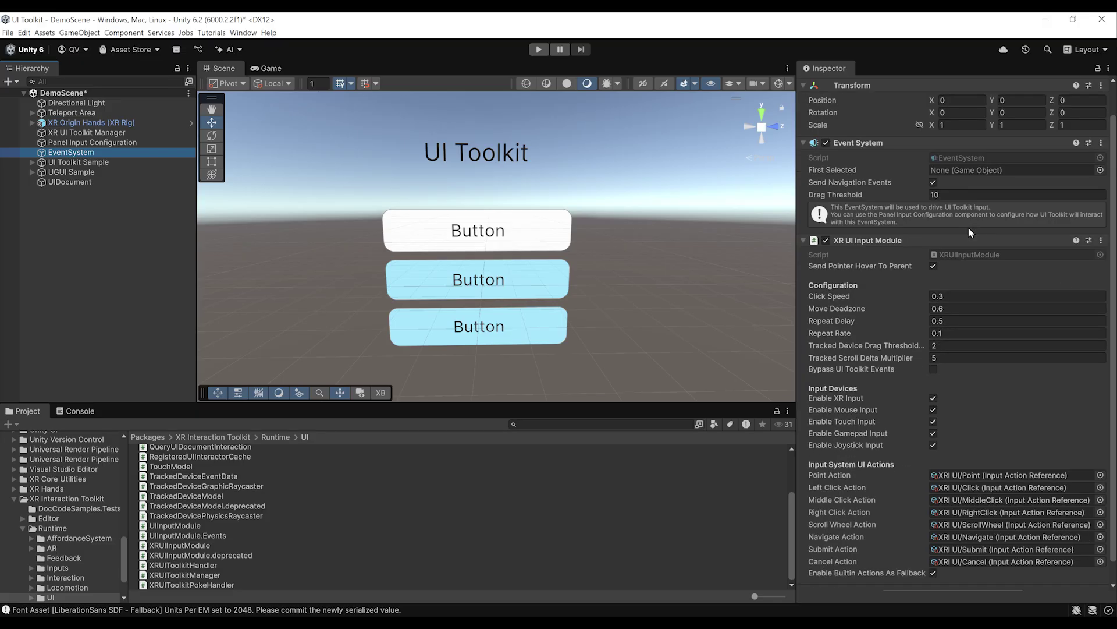
scroll(970, 232, down, 1)
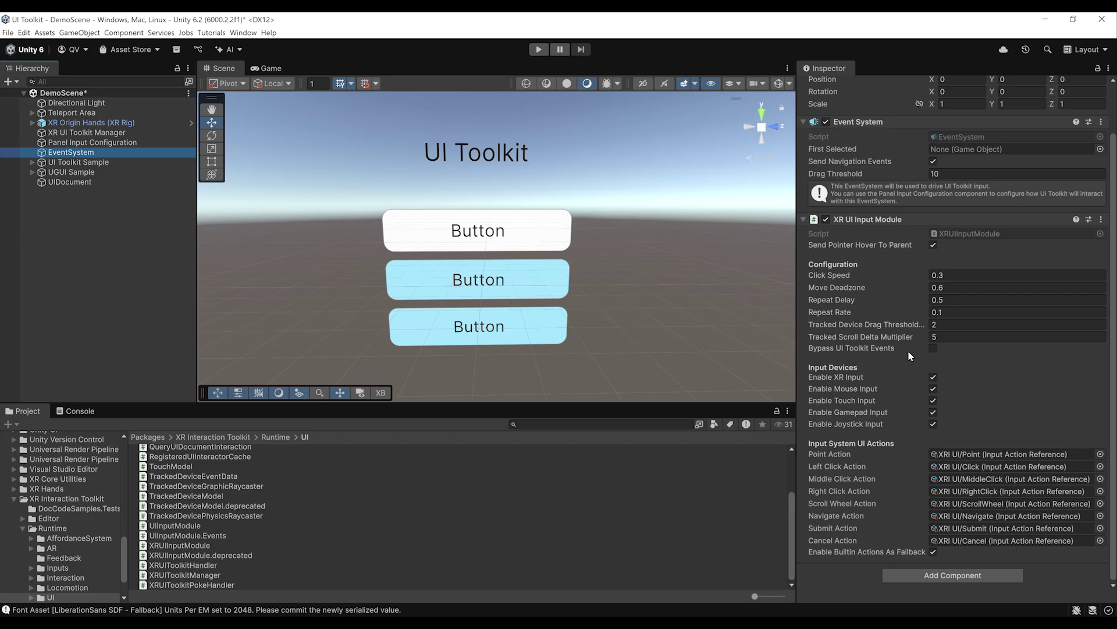
View the whole demo scene and review the XR UI Toolkit Manager, Panel Input Configuration and EventSystem objects again
right_drag(411, 199, 607, 236)
key(s)
key(w)
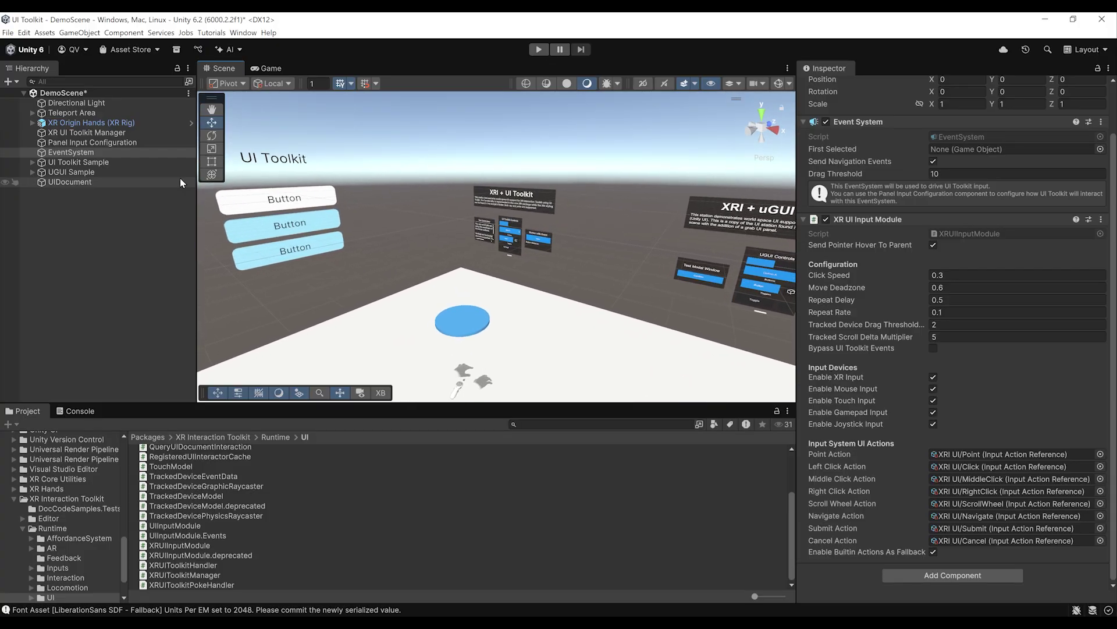
click(98, 134)
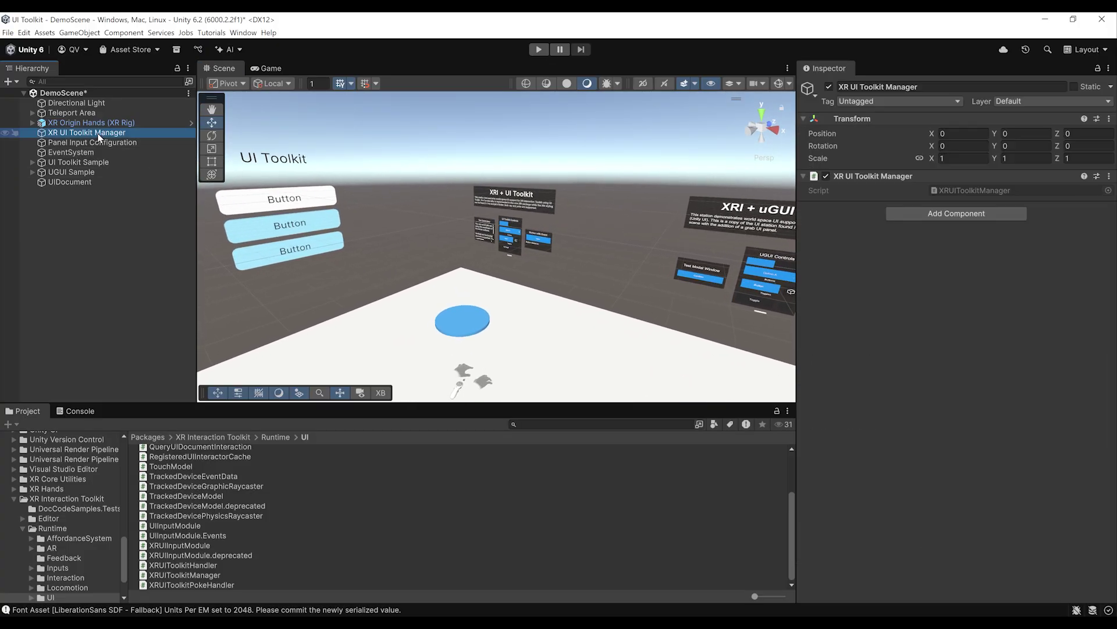
click(85, 145)
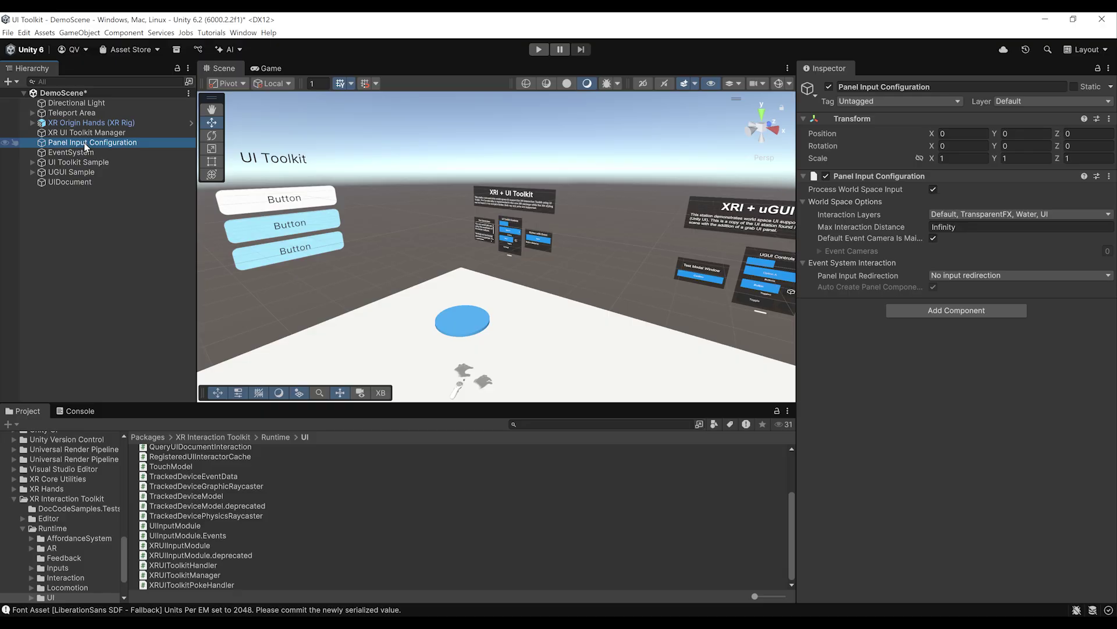
click(69, 153)
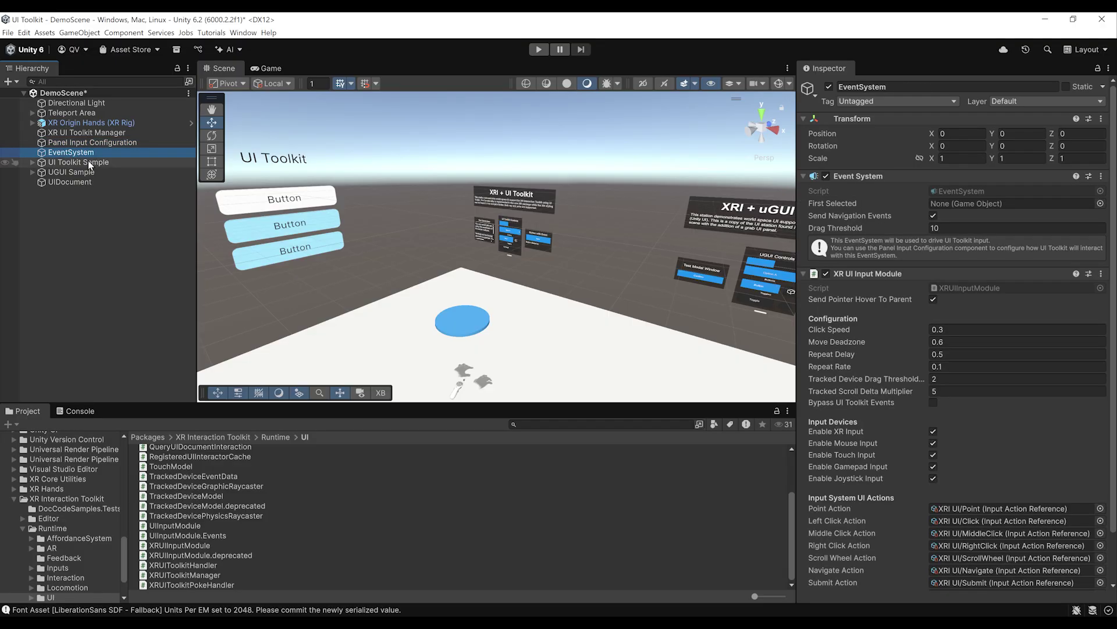
Add a Box Collider component to the UIDocument object
scroll(879, 225, down, 2)
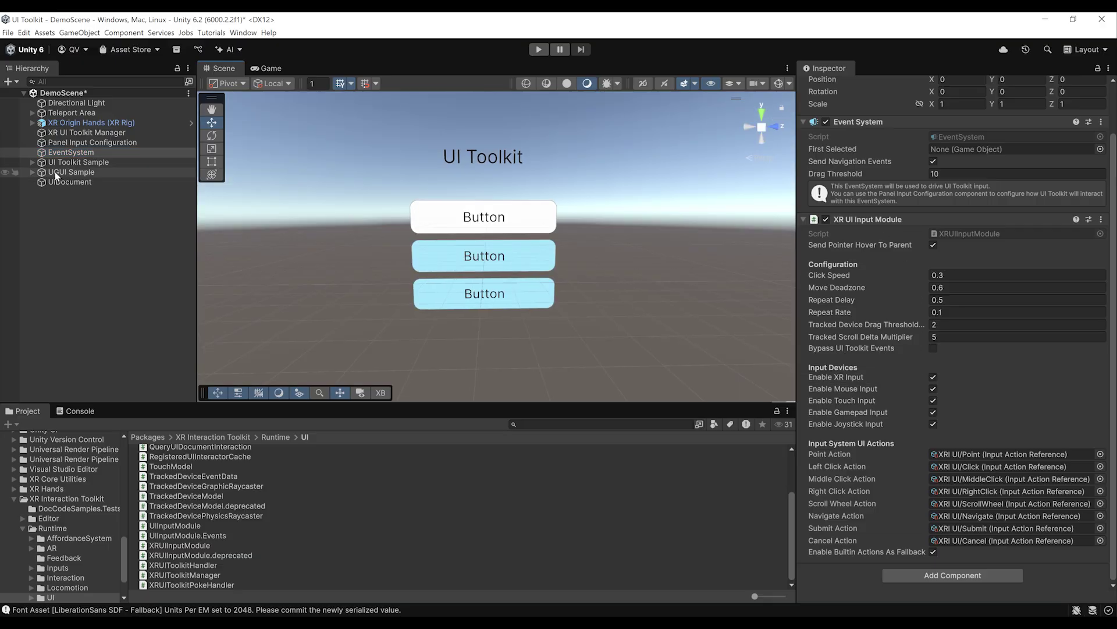
double_click(75, 181)
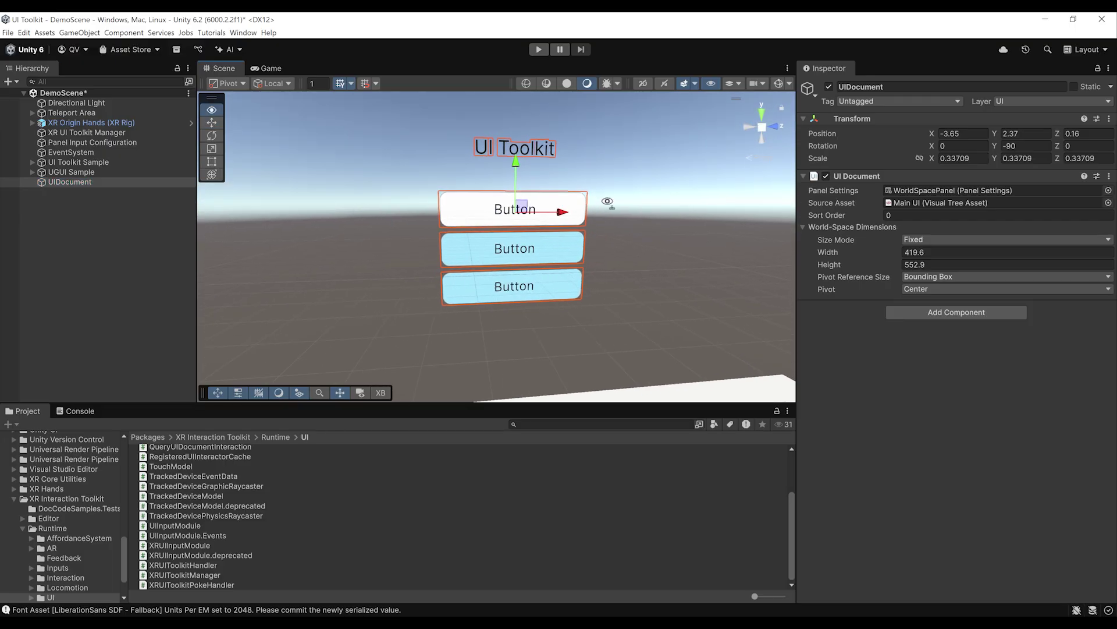
right_drag(608, 202, 535, 185)
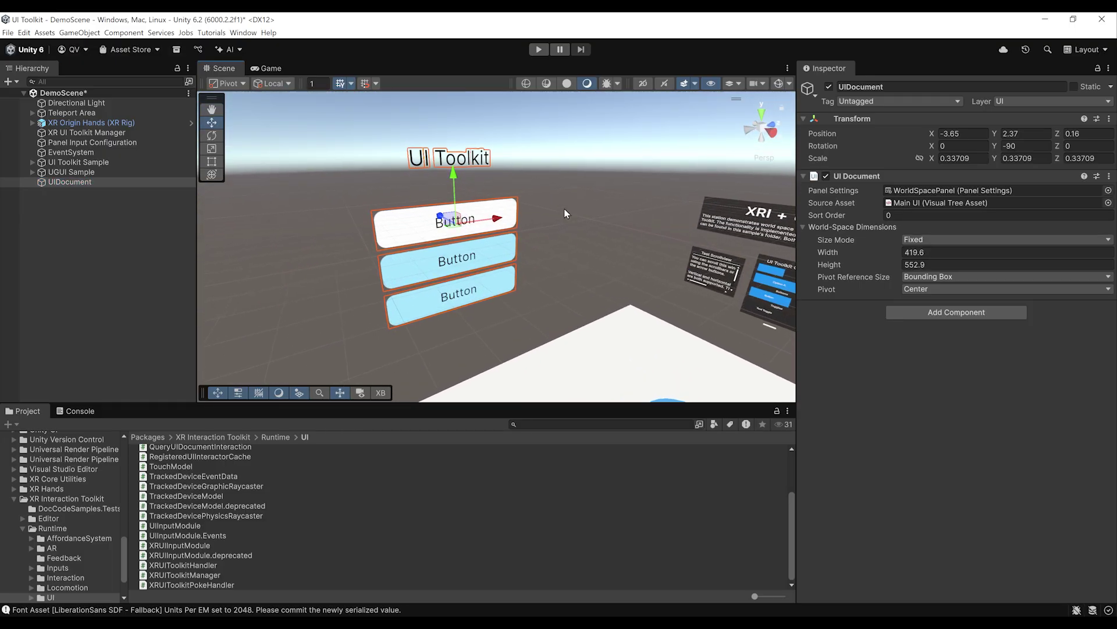
click(982, 314)
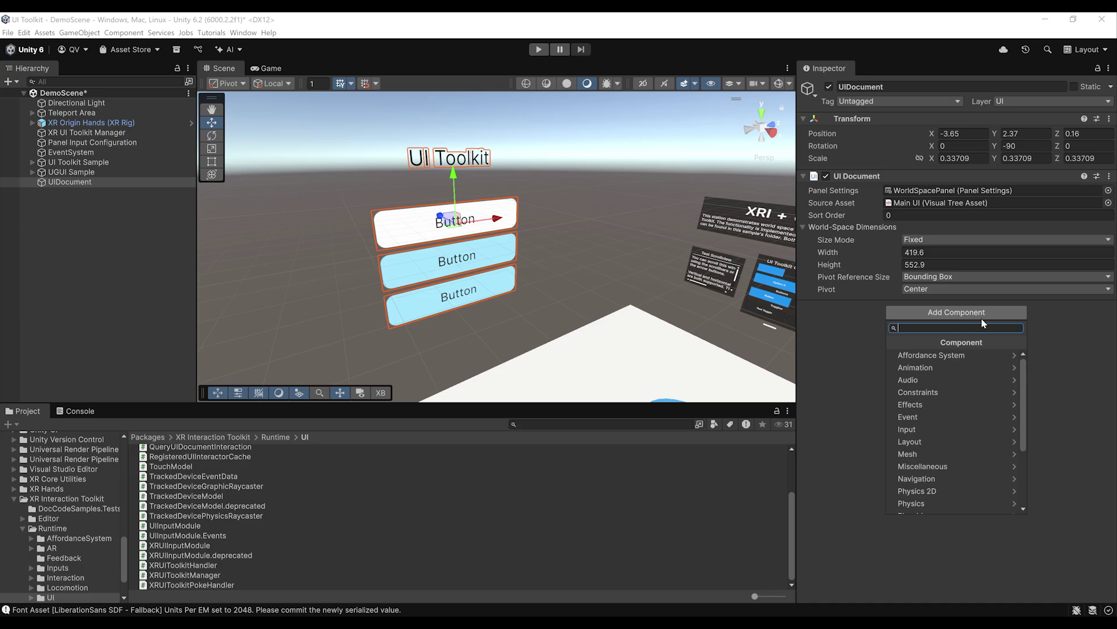
text(box)
key(Return)
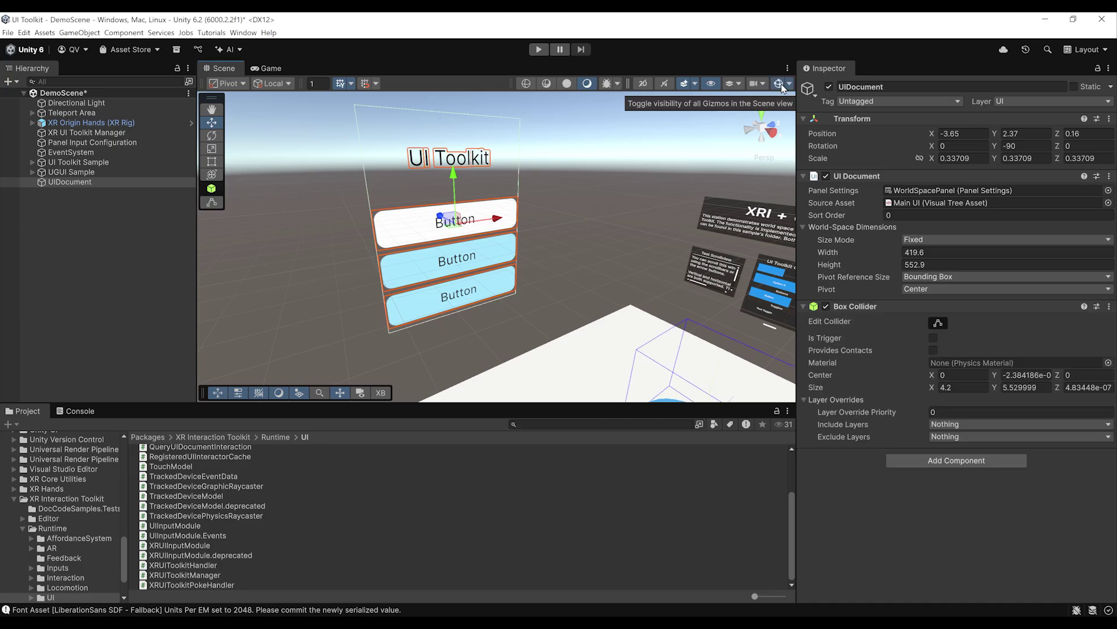
Add an XR Simple Interactable component to the UIDocument object and collapse its settings
right_drag(502, 172, 455, 180)
key(w)
key(s)
key(d)
key(d)
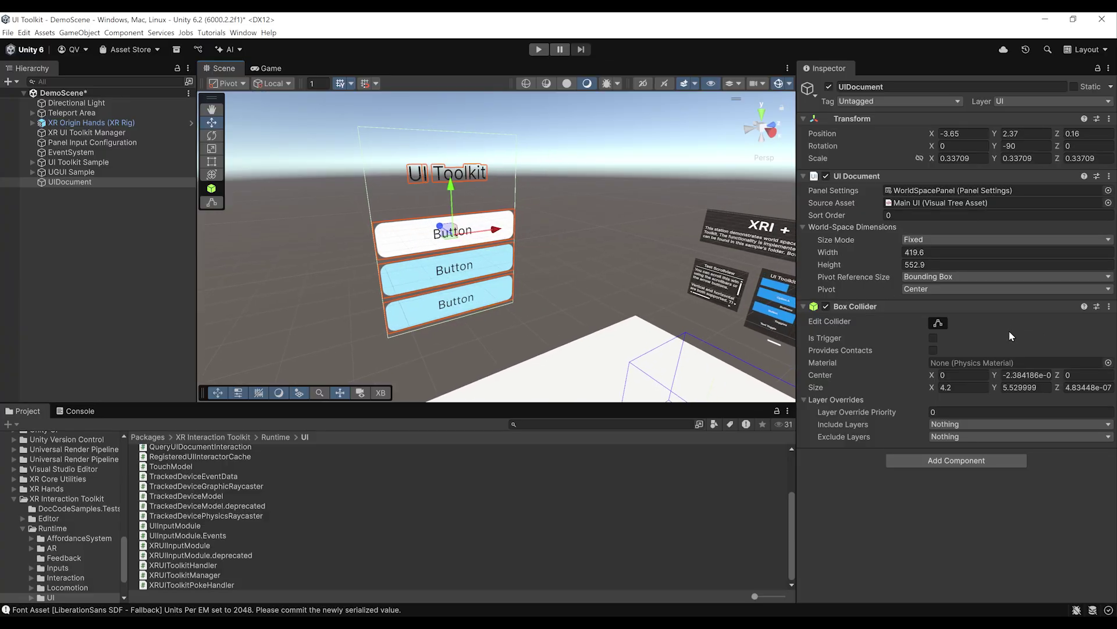
click(948, 463)
text(Simple)
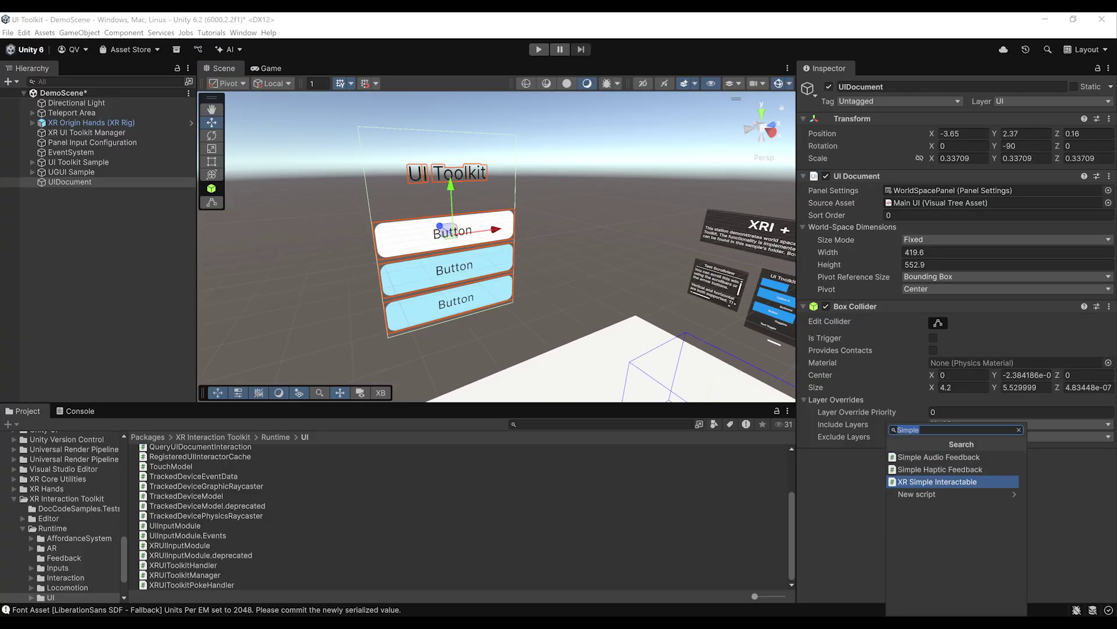
key(Return)
scroll(920, 529, down, 2)
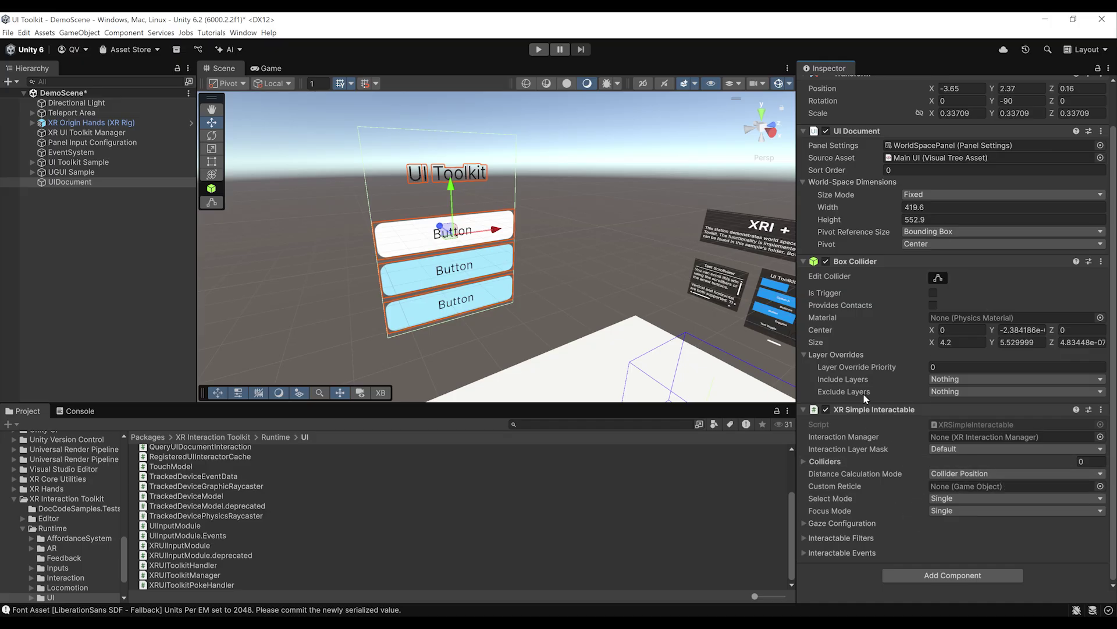
click(871, 412)
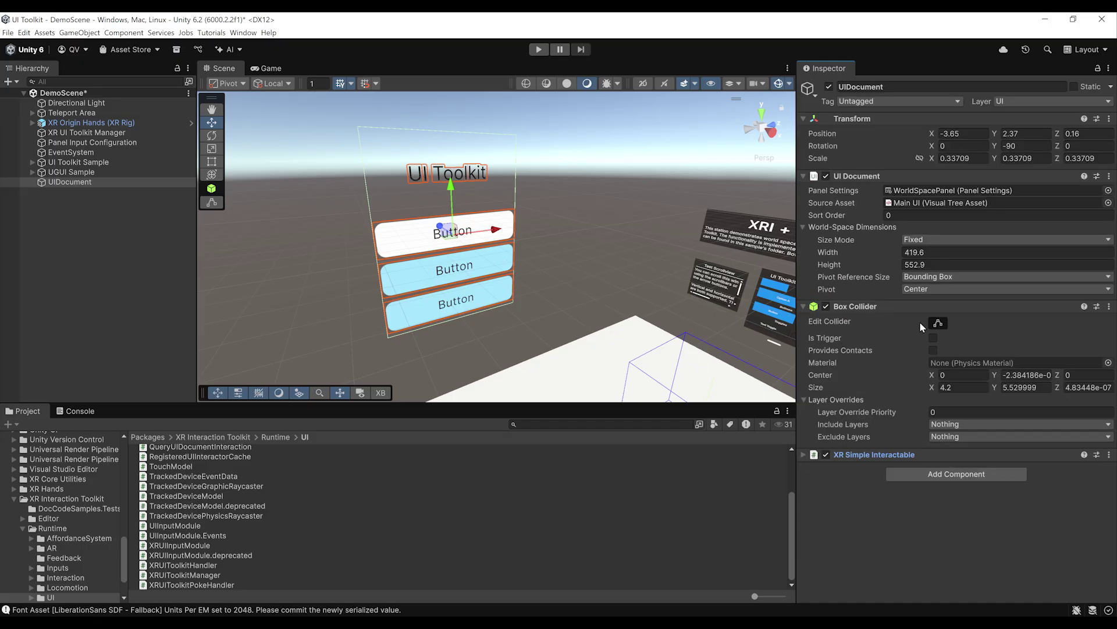
Add an XR Poke Filter component to the UIDocument object and collapse its settings
alt+drag(513, 227, 544, 228)
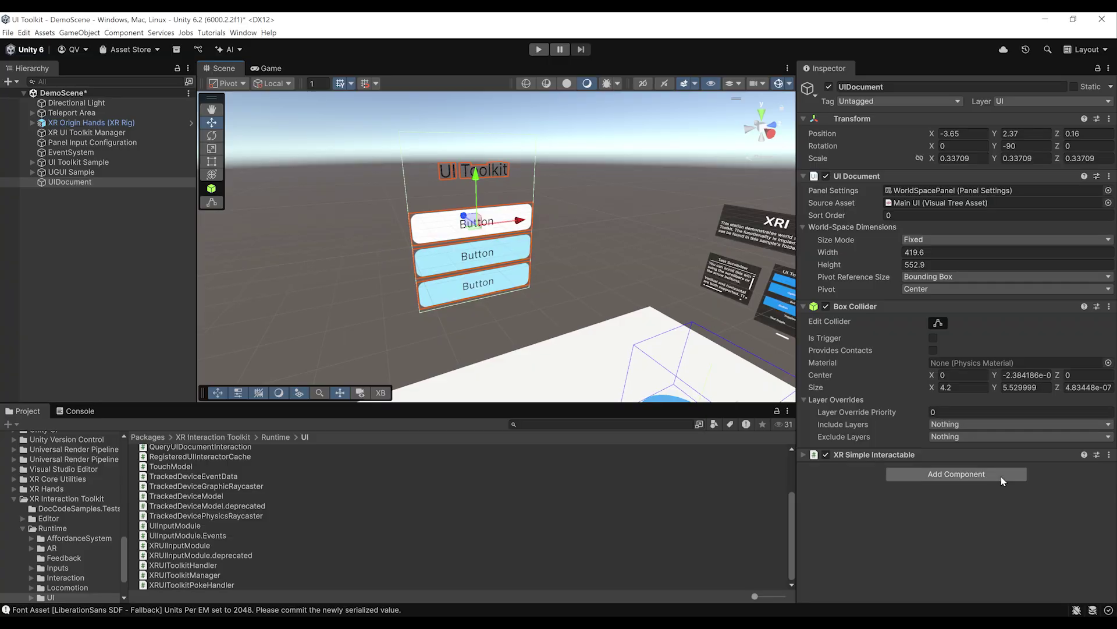
click(989, 474)
text(XRPoke)
key(Down)
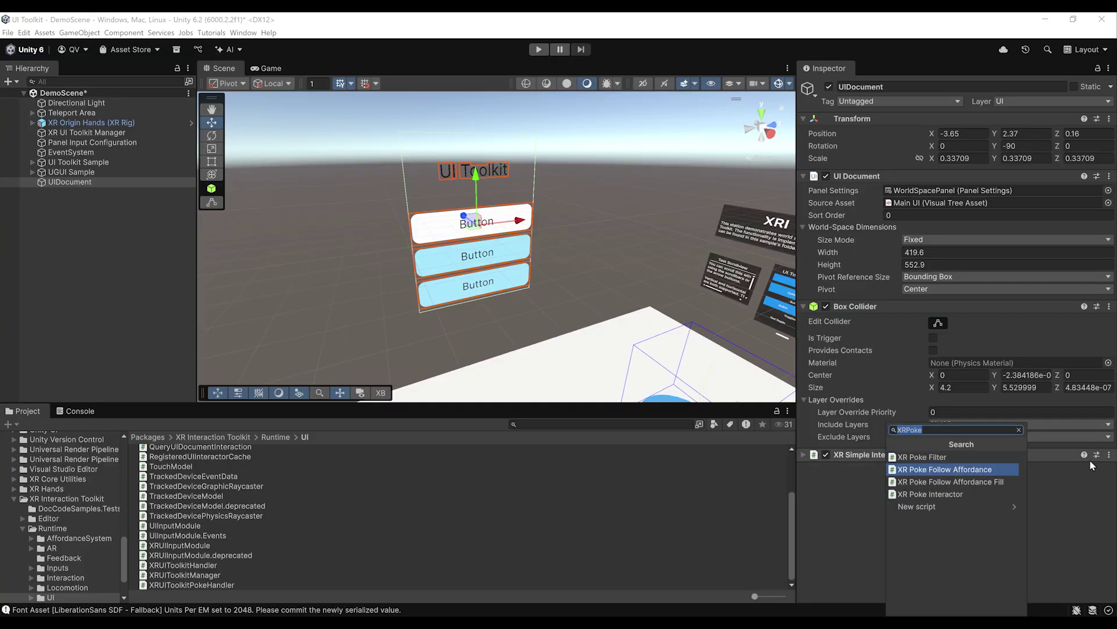
key(Up)
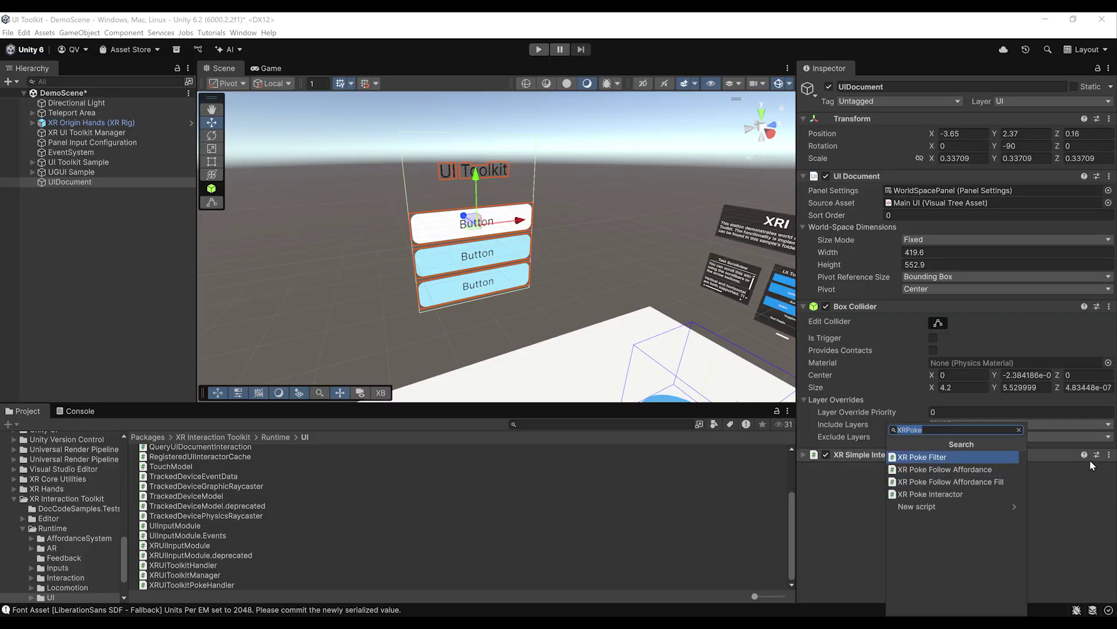
key(Return)
click(864, 466)
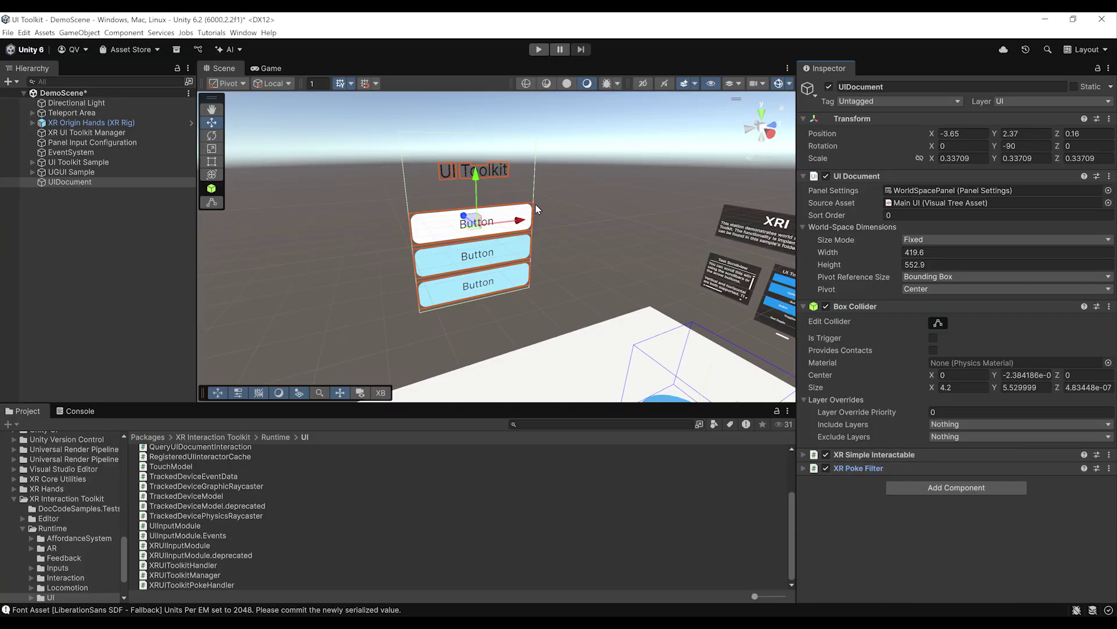
Check the demo scene in the Game view, collapse the XR Interaction Toolkit package folder, and examine the UIDocument panel in the Scene view
alt+drag(460, 174, 494, 177)
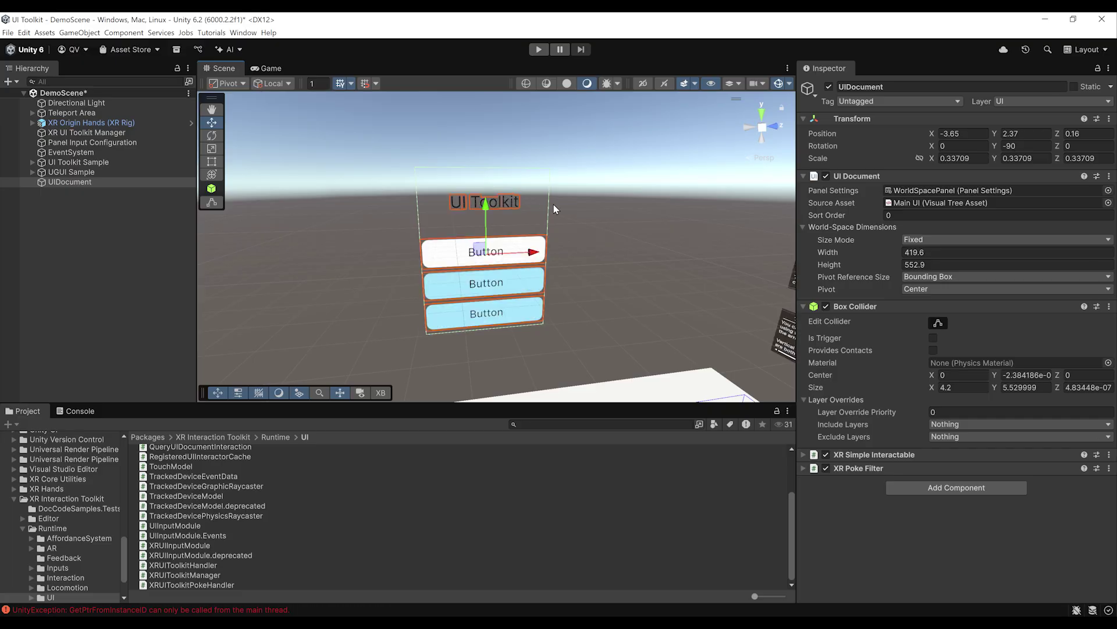
scroll(602, 201, up, 2)
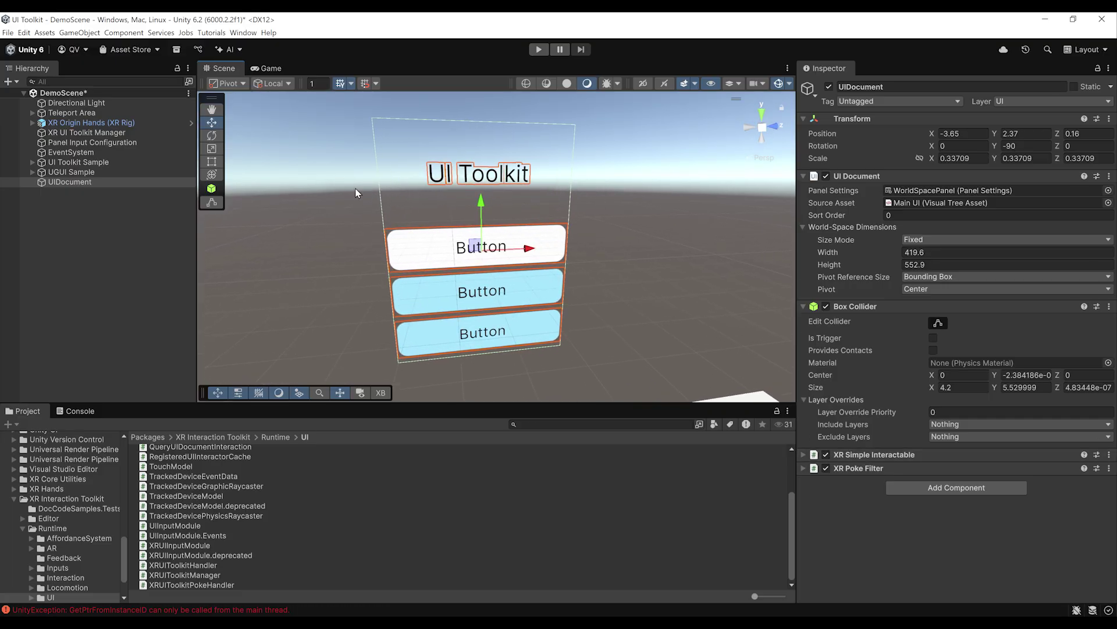
click(284, 68)
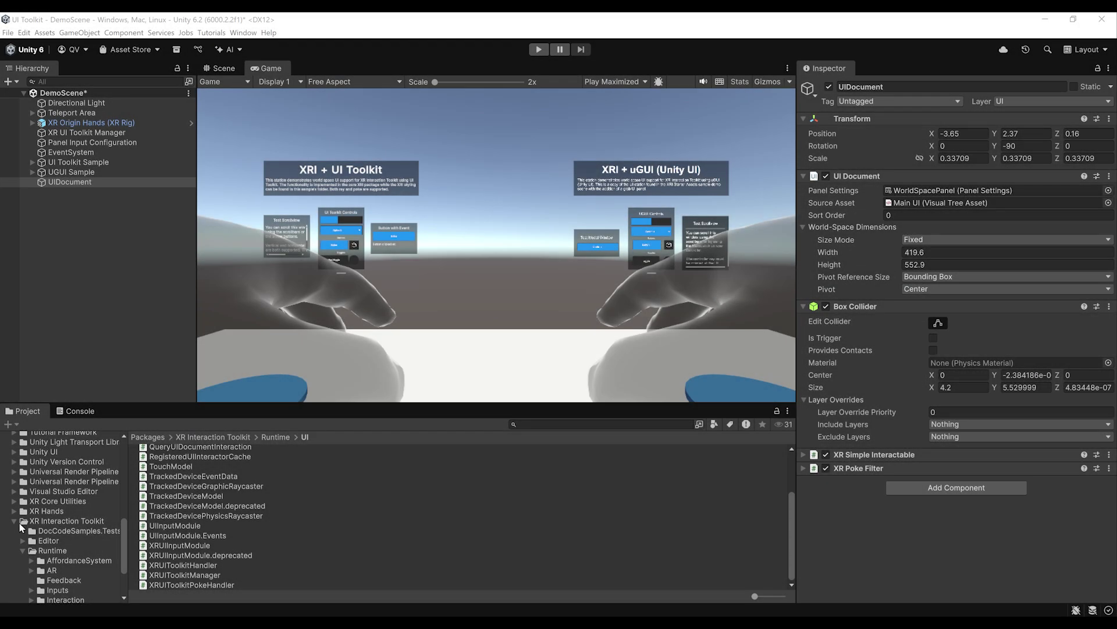
click(25, 522)
scroll(64, 512, up, 10)
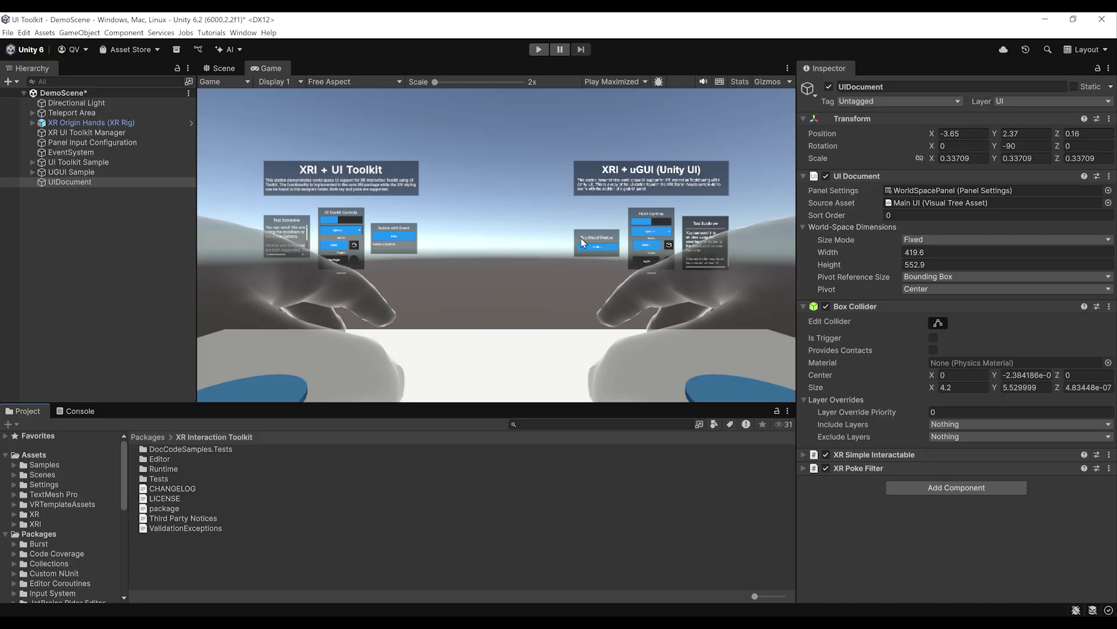
click(214, 69)
key(s)
right_drag(481, 244, 911, 160)
key(a)
key(w)
key(s)
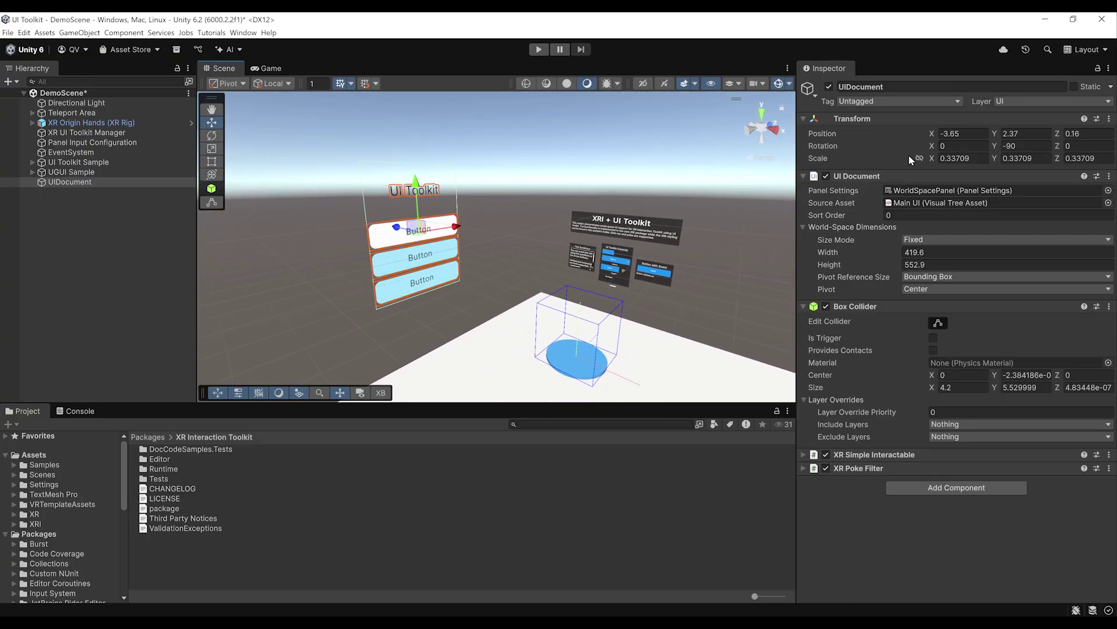
Create a new script named CustomButtonEvent as a component of the UIDocument object and open it in Visual Studio
click(856, 306)
right_drag(568, 261, 579, 242)
key(w)
key(s)
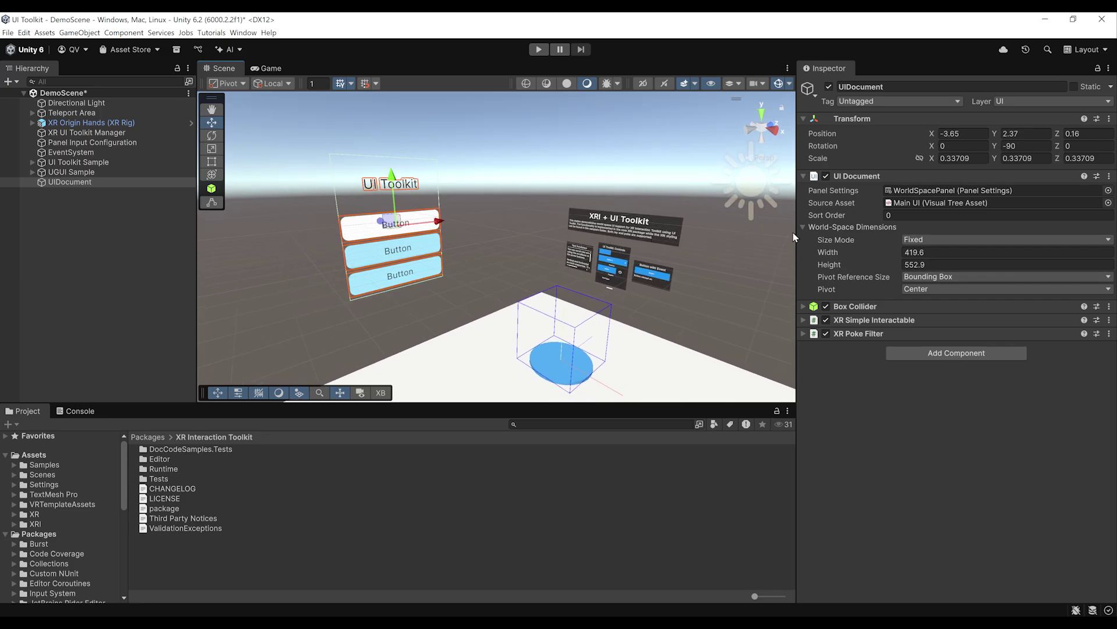
click(946, 354)
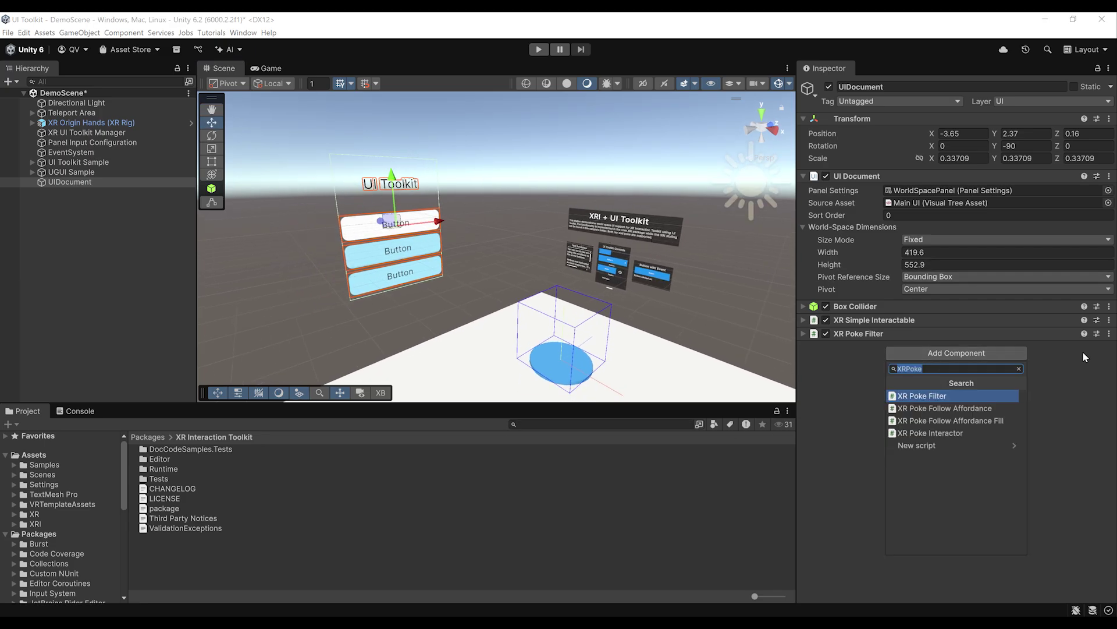
text(CustomButton)
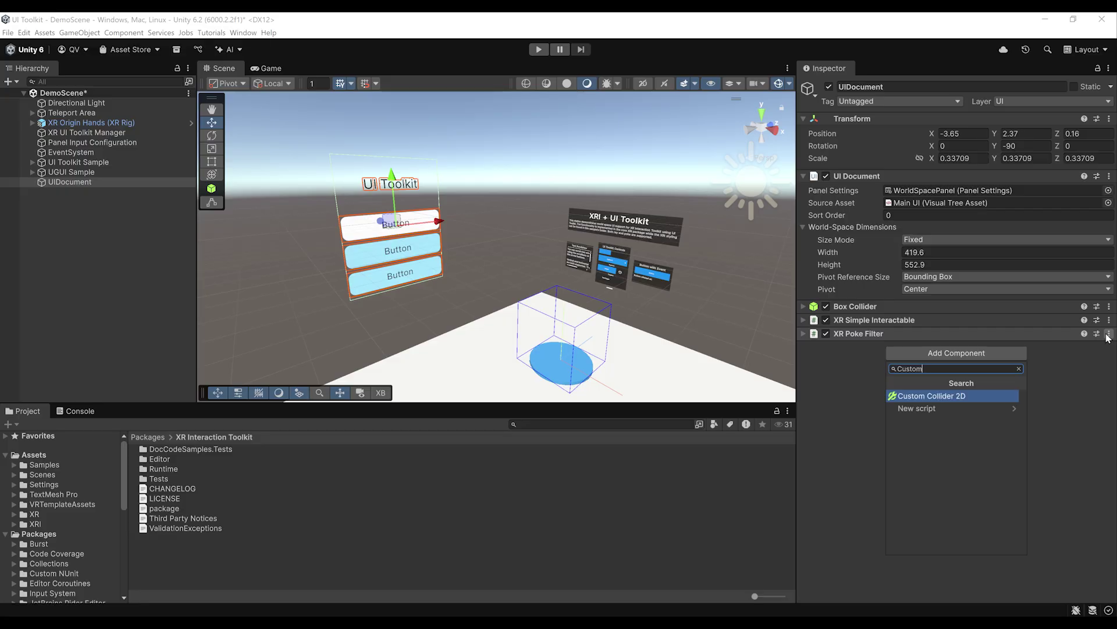
text(Event)
key(Return)
key(Return)
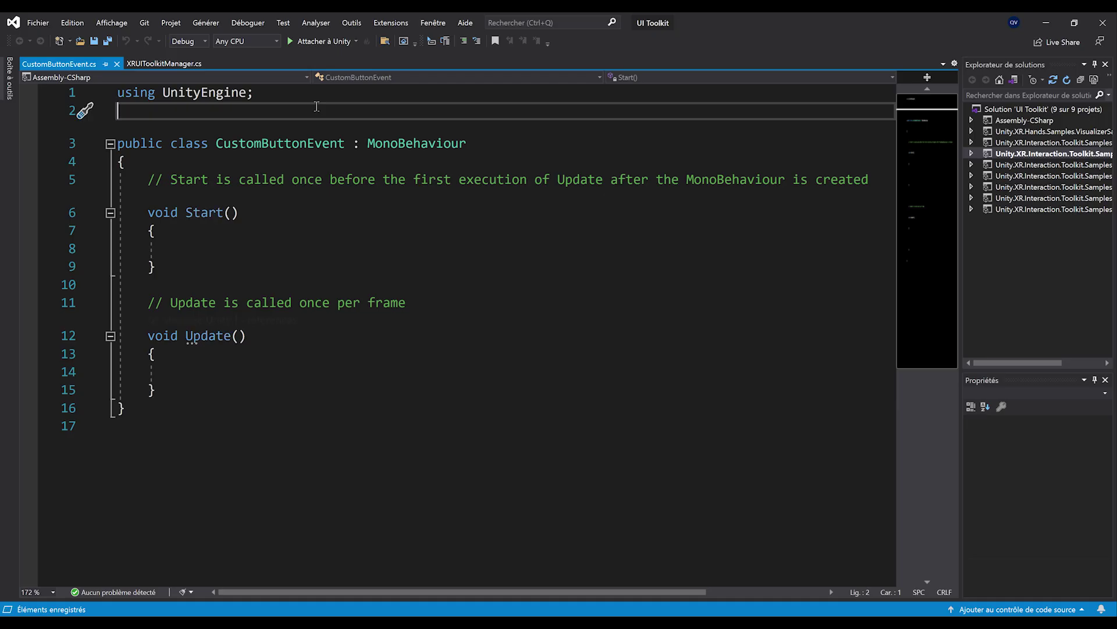
Import the UnityEngine.UIElements namespace below the existing using line of the CustomButtonEvent script
text(using UnityEngine)
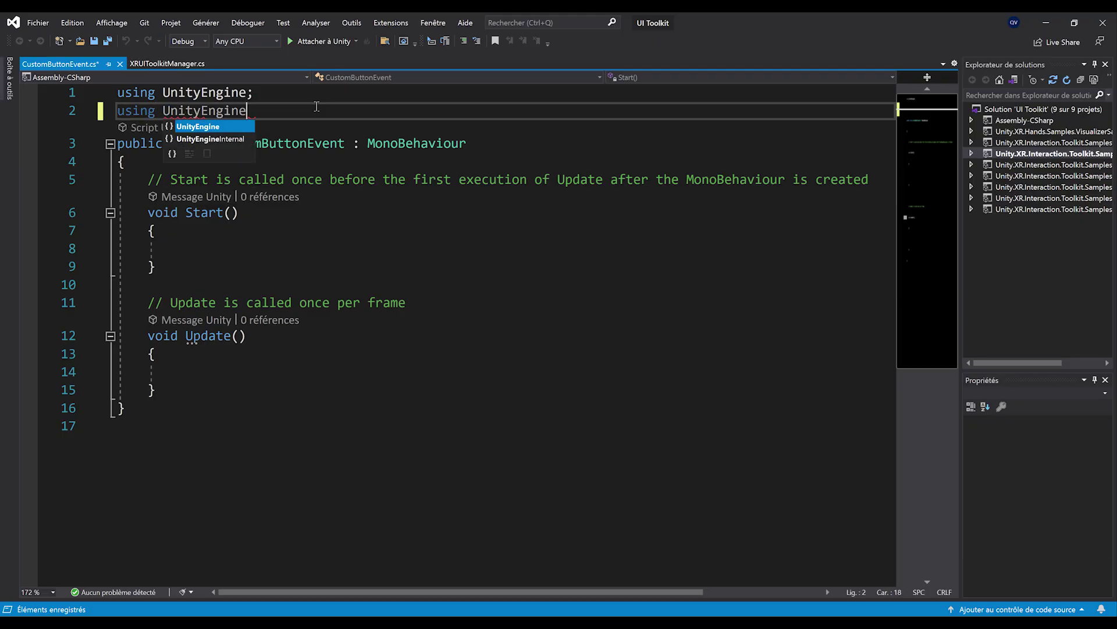
text(.UI)
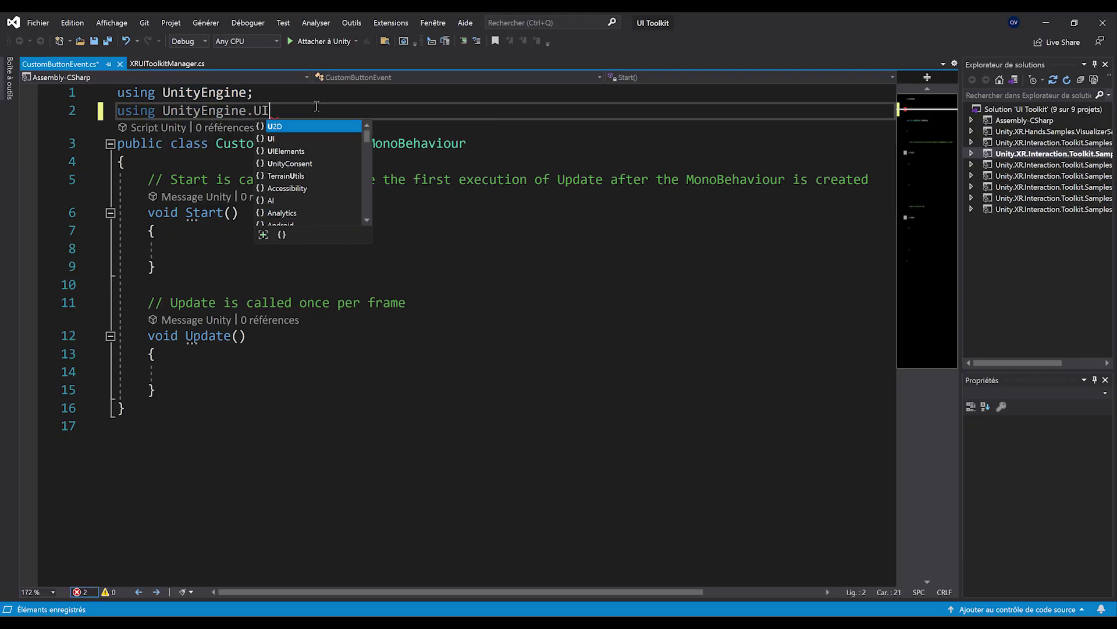
text(Elements;)
key(Return)
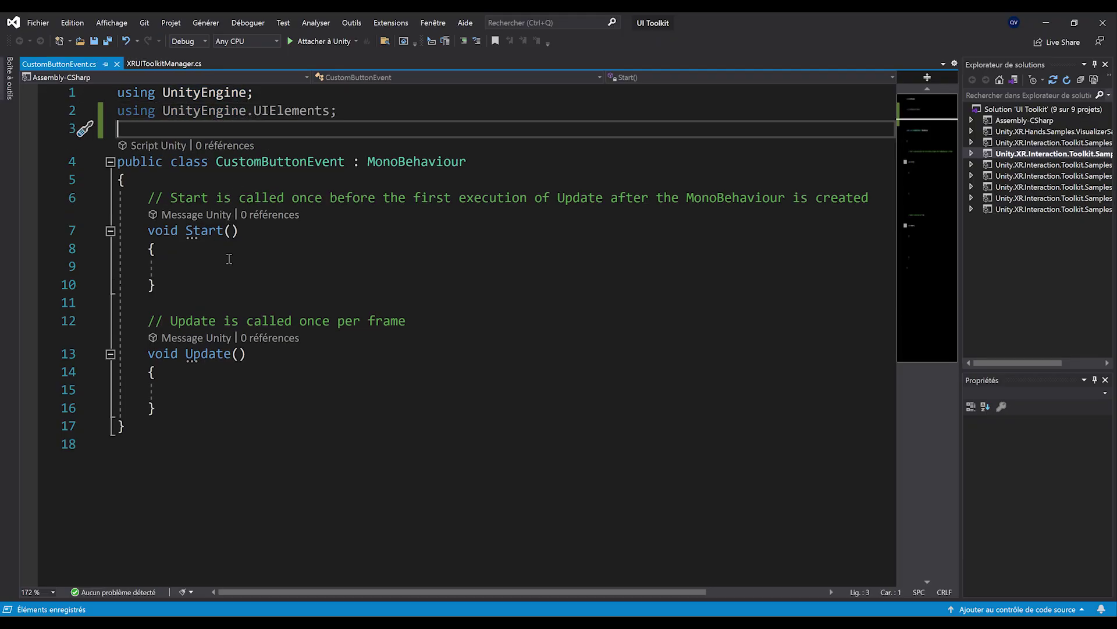
In Start(), declare VisualElement root = GetComponent<UIDocument>().rootVisualElement;, save the script, and leave blank lines below the declaration
click(284, 261)
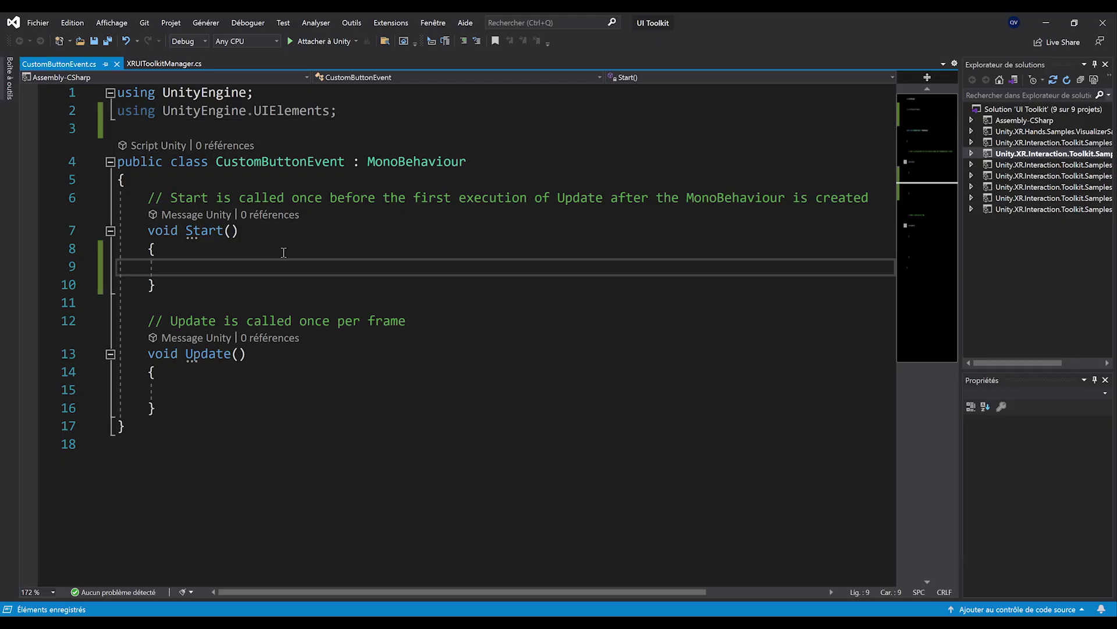
ctrl+scroll(206, 314, up, 1)
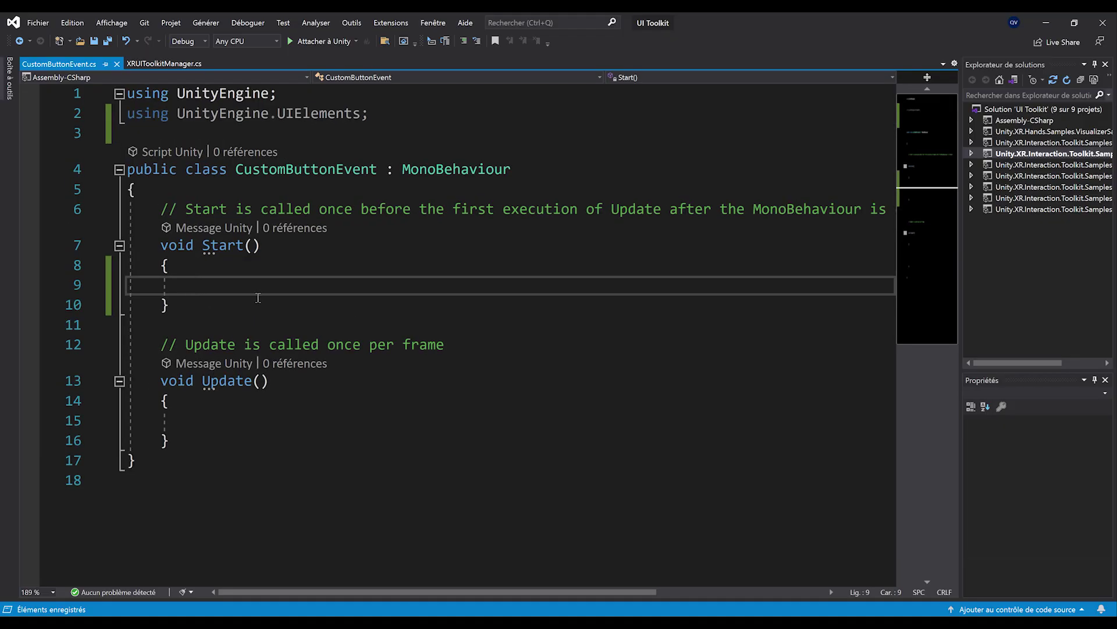
text(VisualElement)
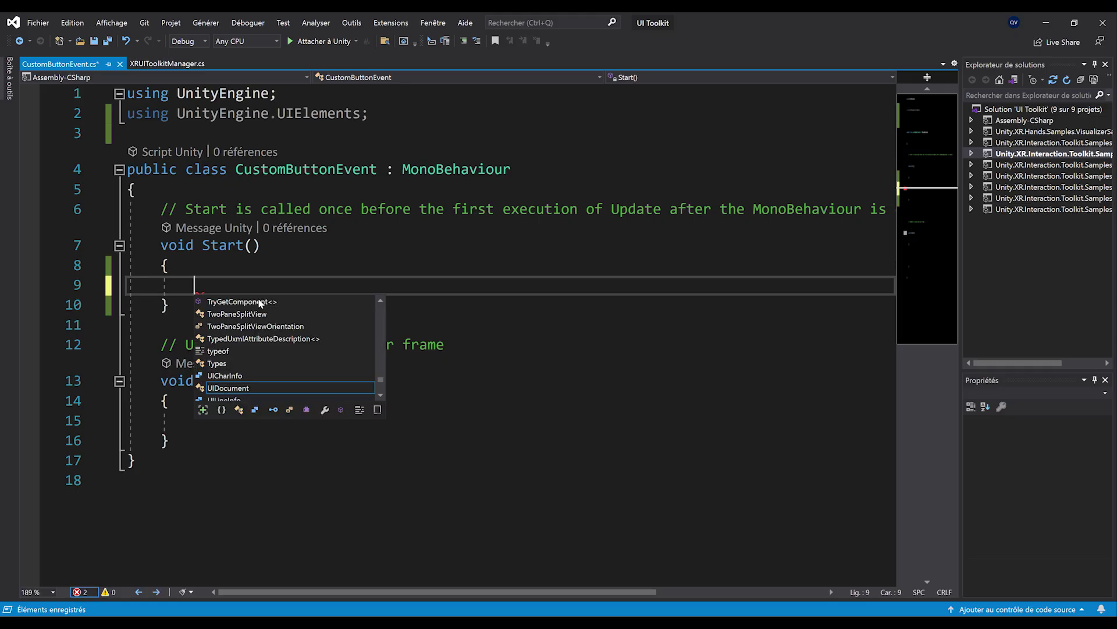
text( root = G)
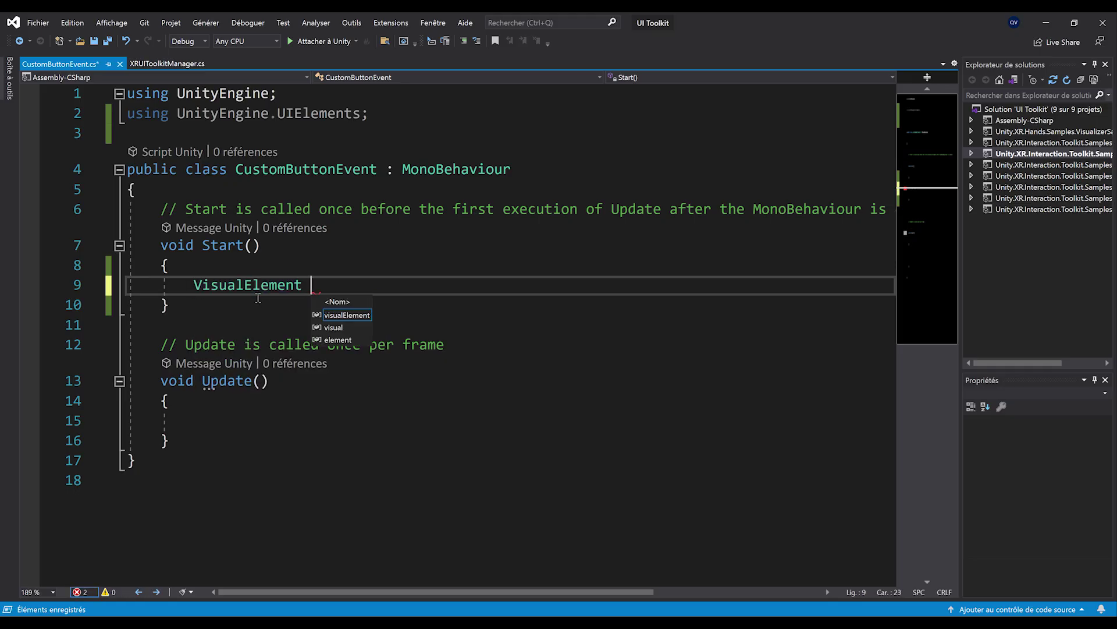
text(et)
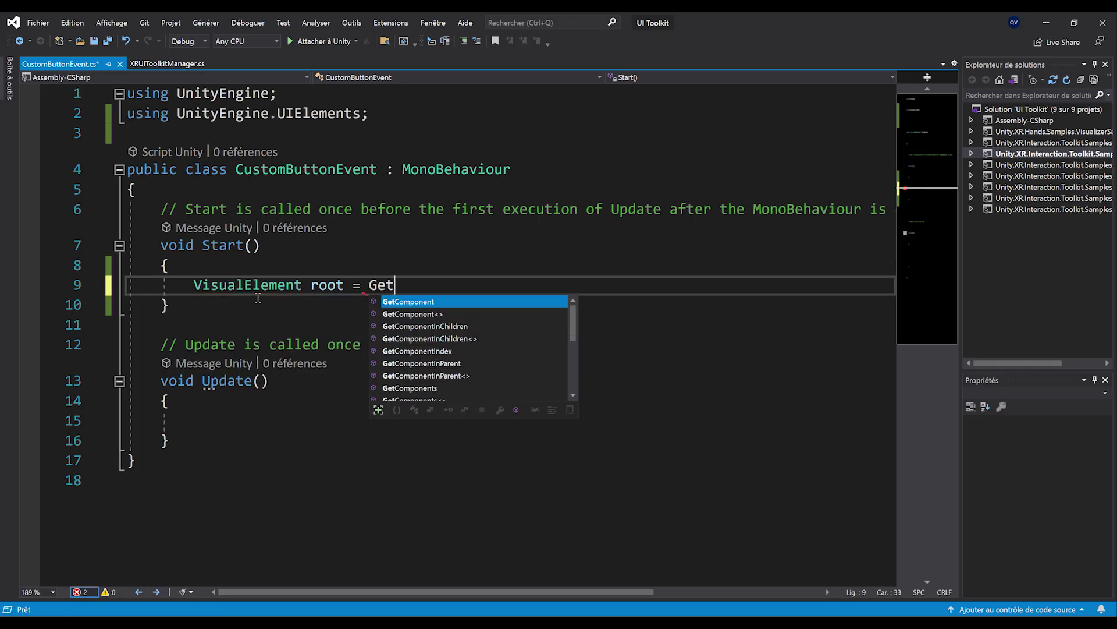
key(Tab)
text(UID)
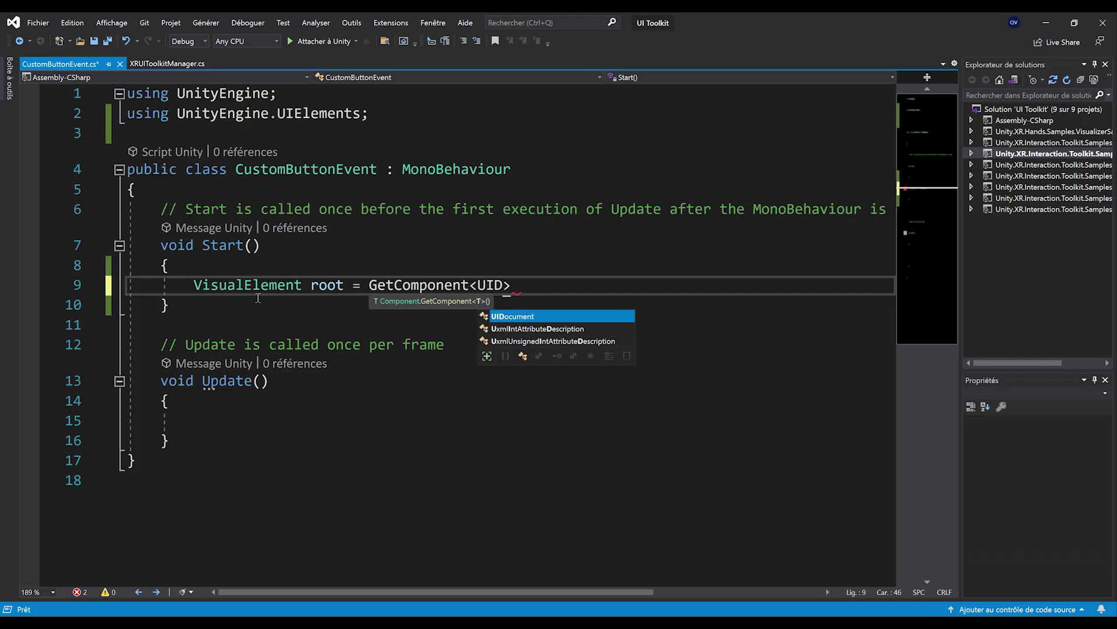
key(Tab)
text(().vis)
text(u)
key(Down)
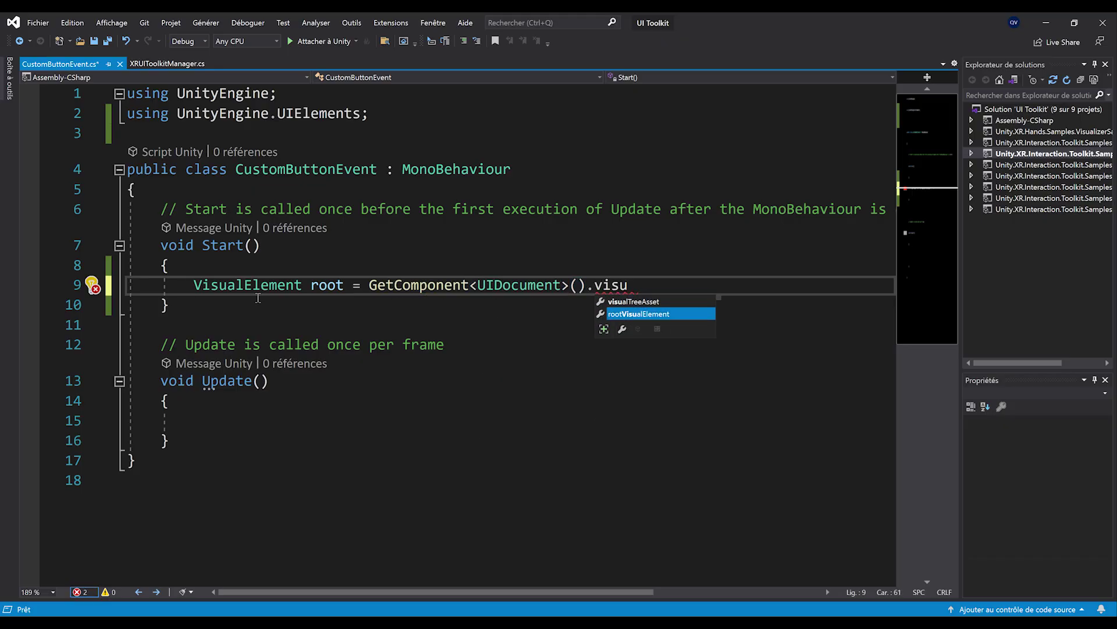
key(Tab)
text(;)
key(ctrl+s)
key(Return)
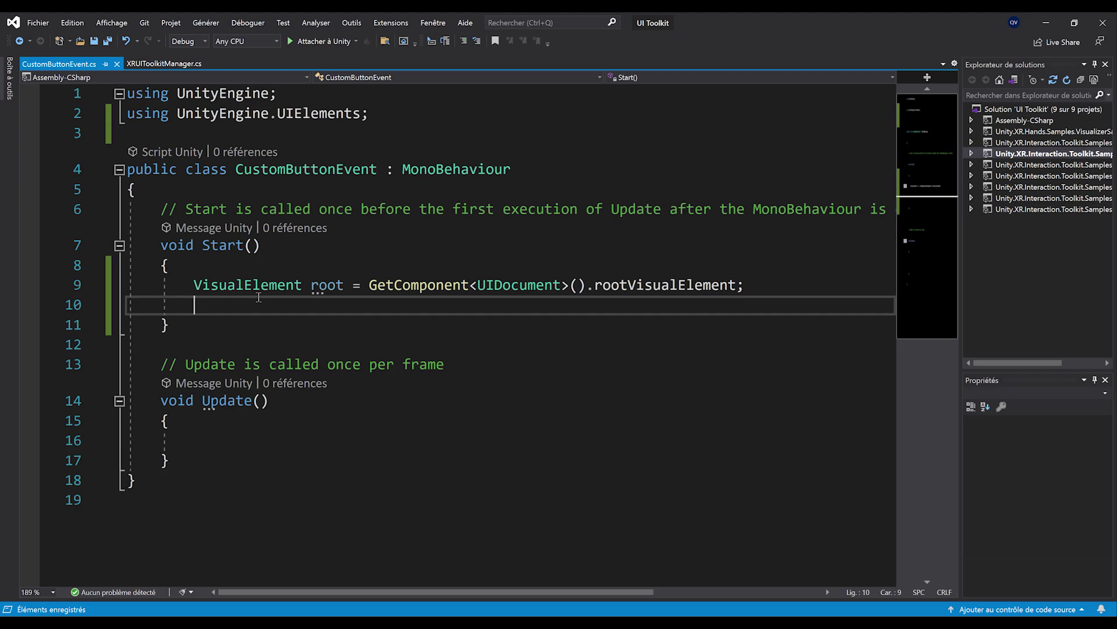
key(Return)
key(Up)
key(Return)
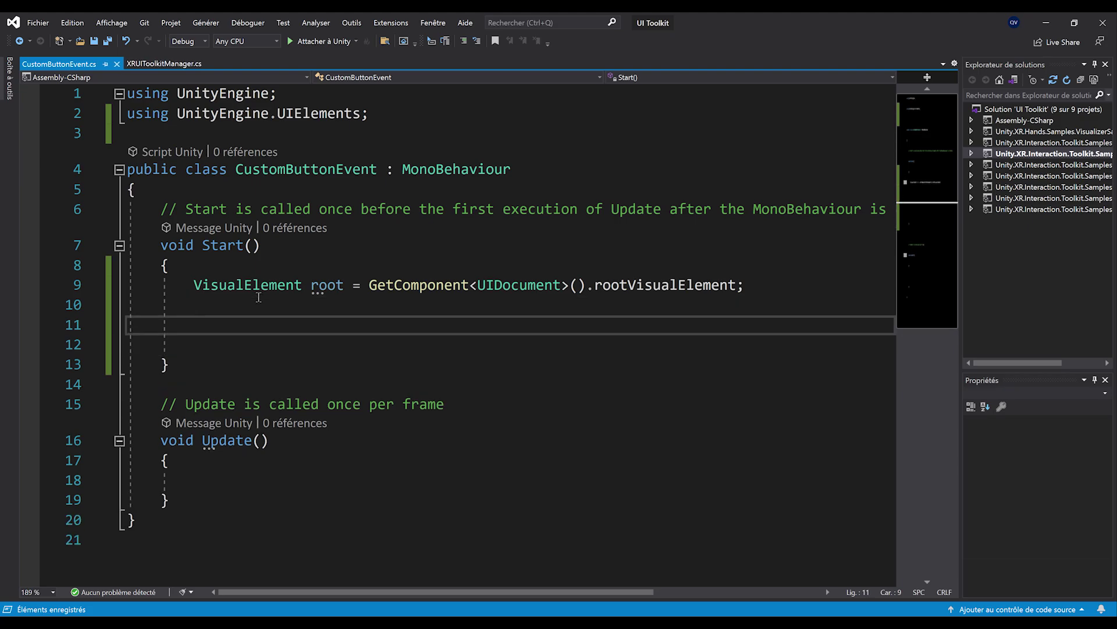
Return to Unity and open the Main UI asset in UI Builder
key(alt+Tab)
right_drag(524, 245, 522, 239)
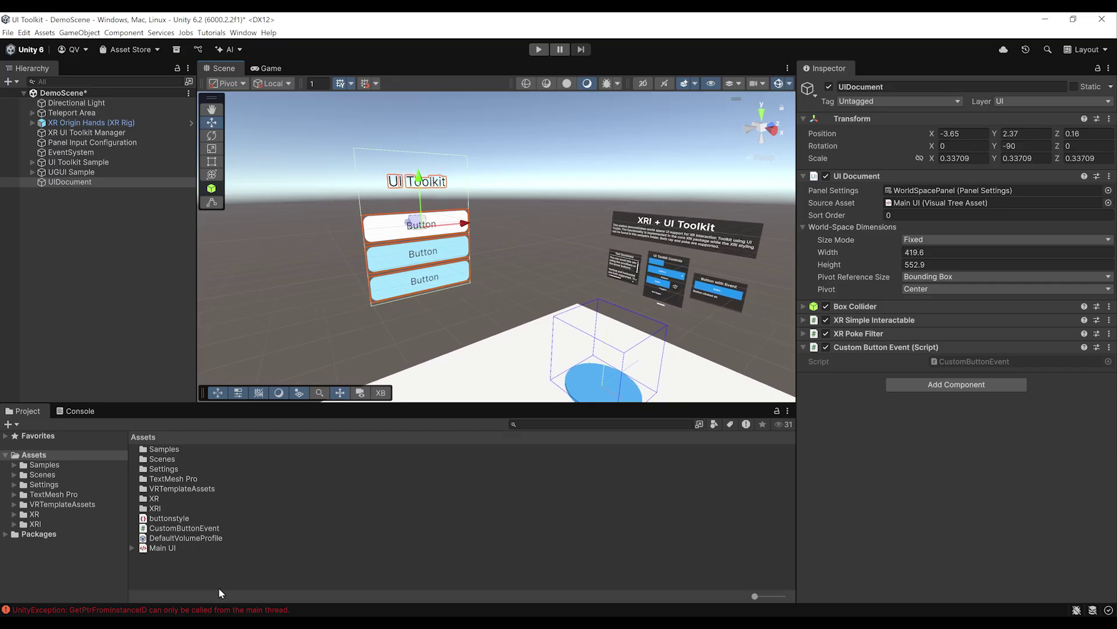
double_click(161, 548)
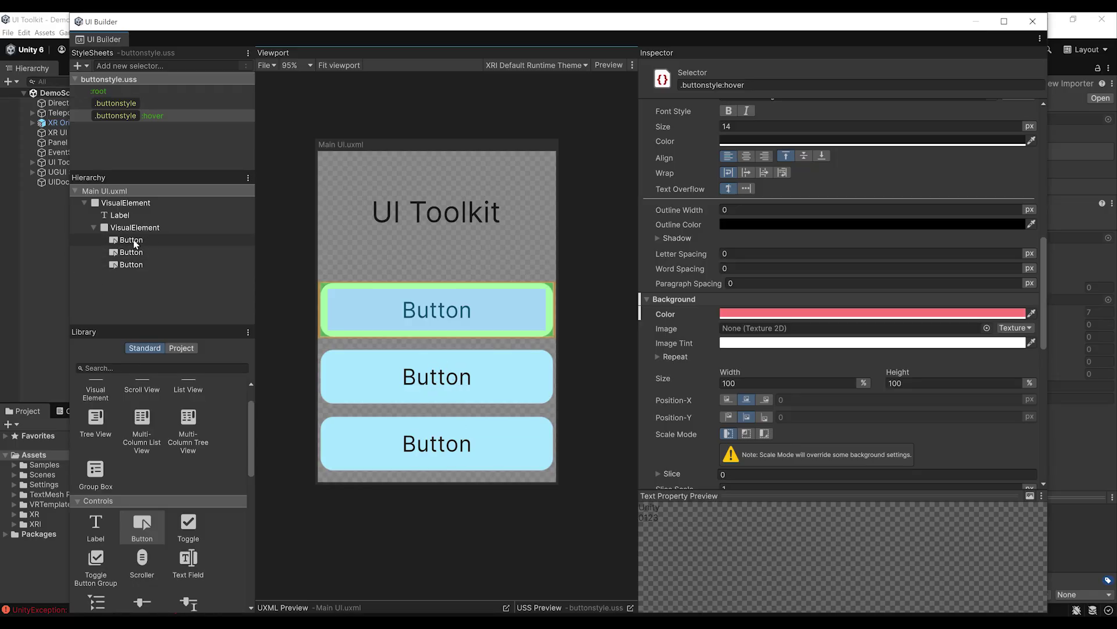
Rename the first button in the Main UI hierarchy as Button1
click(134, 244)
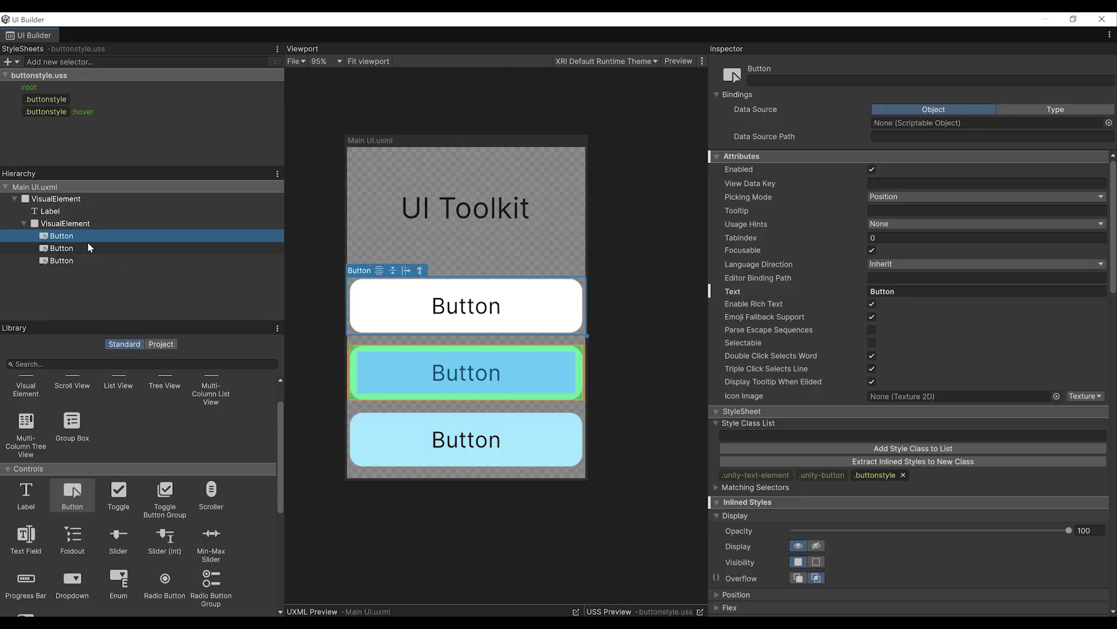
right_click(58, 240)
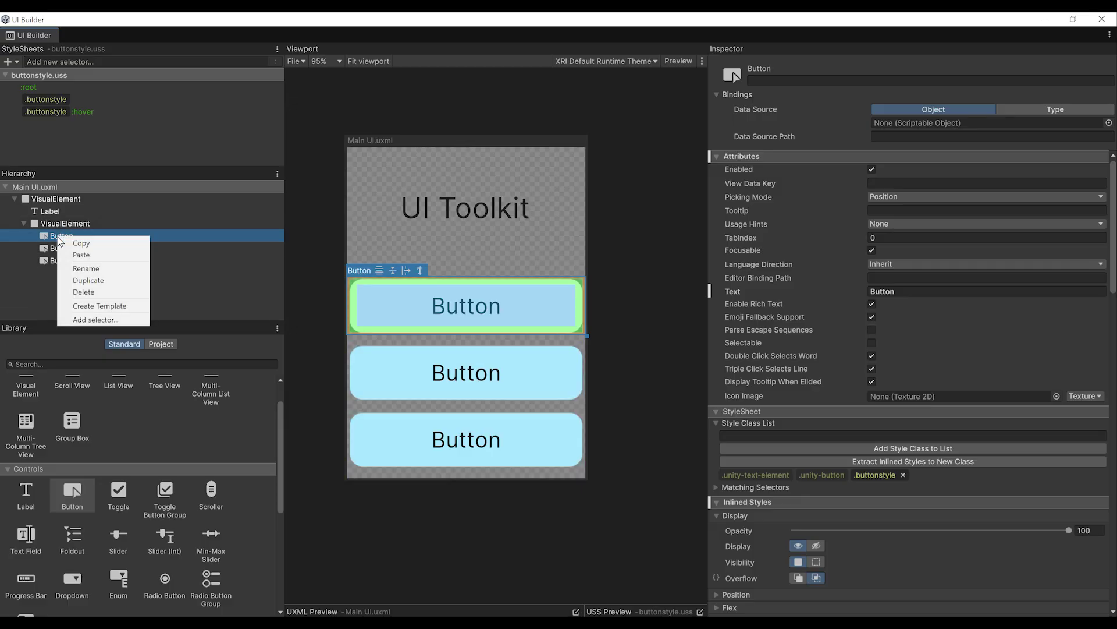
click(91, 263)
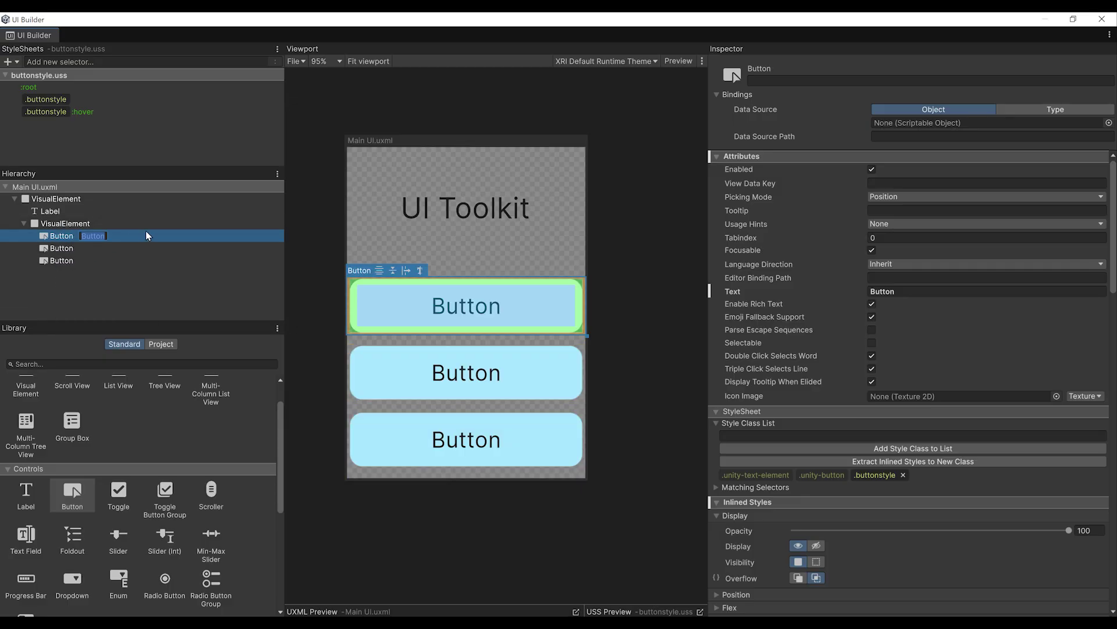
text(Button1)
key(Return)
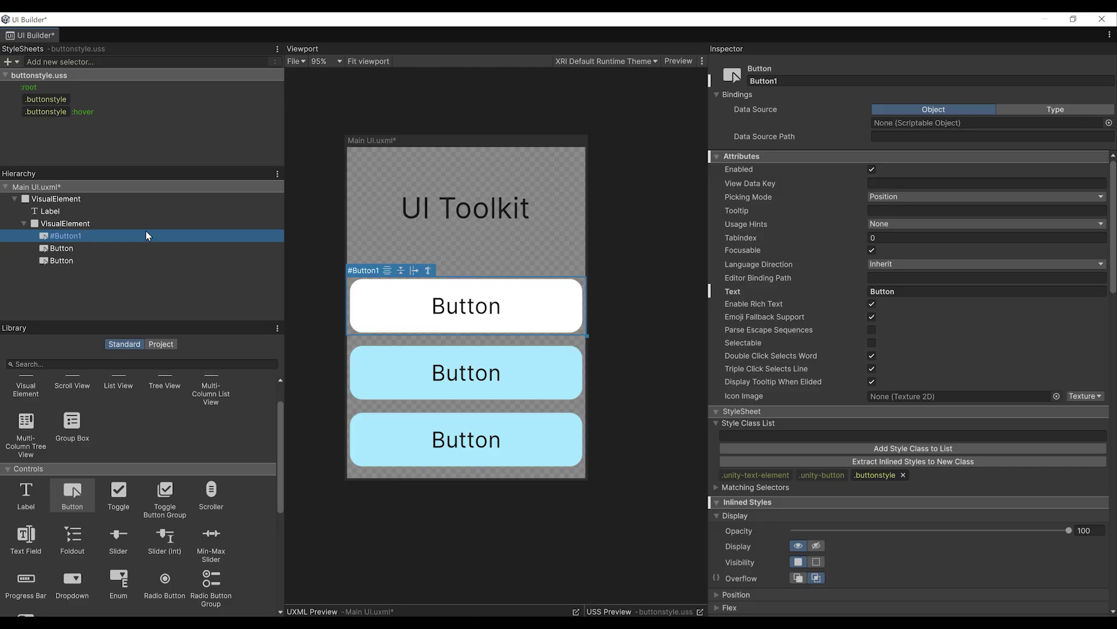
Rename the second and third buttons in the hierarchy as Button2 and Button3, and close UI Builder
right_click(60, 247)
click(106, 278)
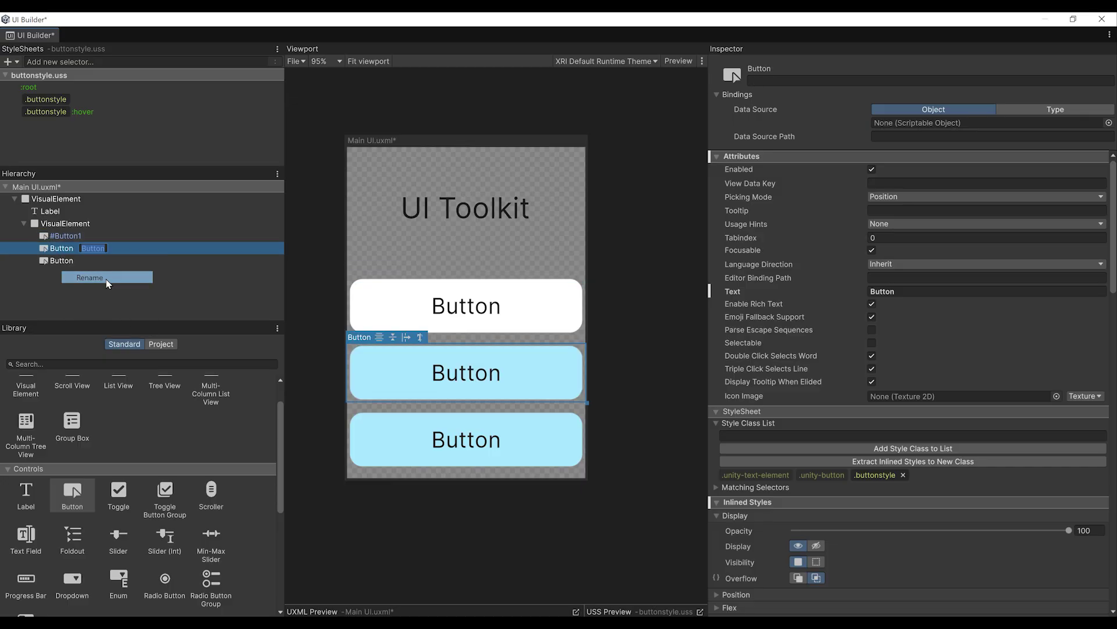
text(Button2)
key(Return)
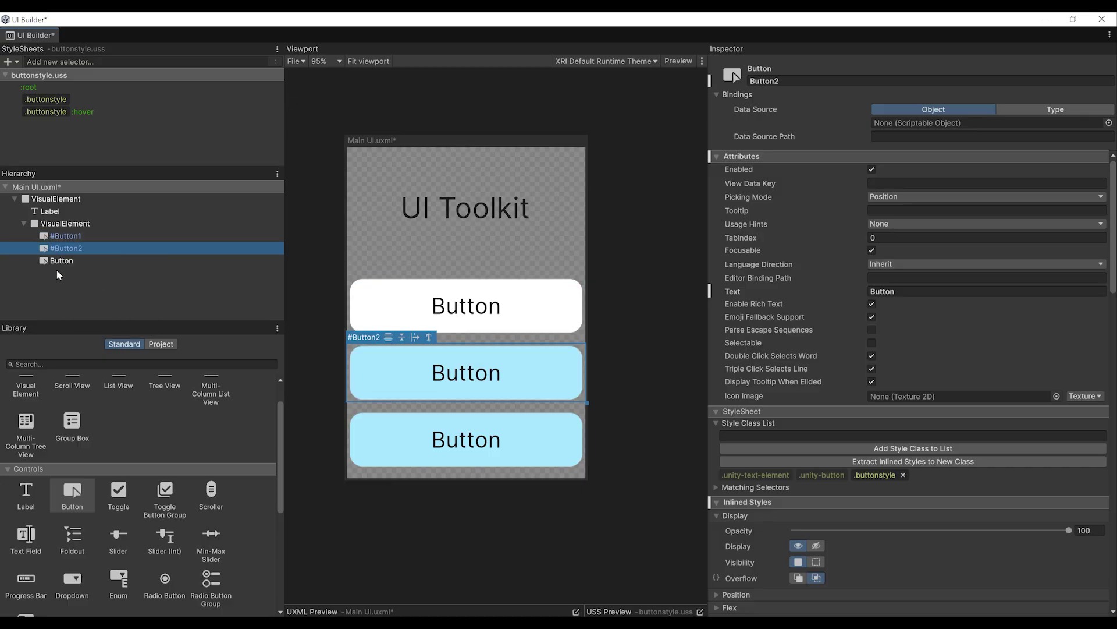
right_click(58, 260)
click(107, 293)
text(Button3)
key(Return)
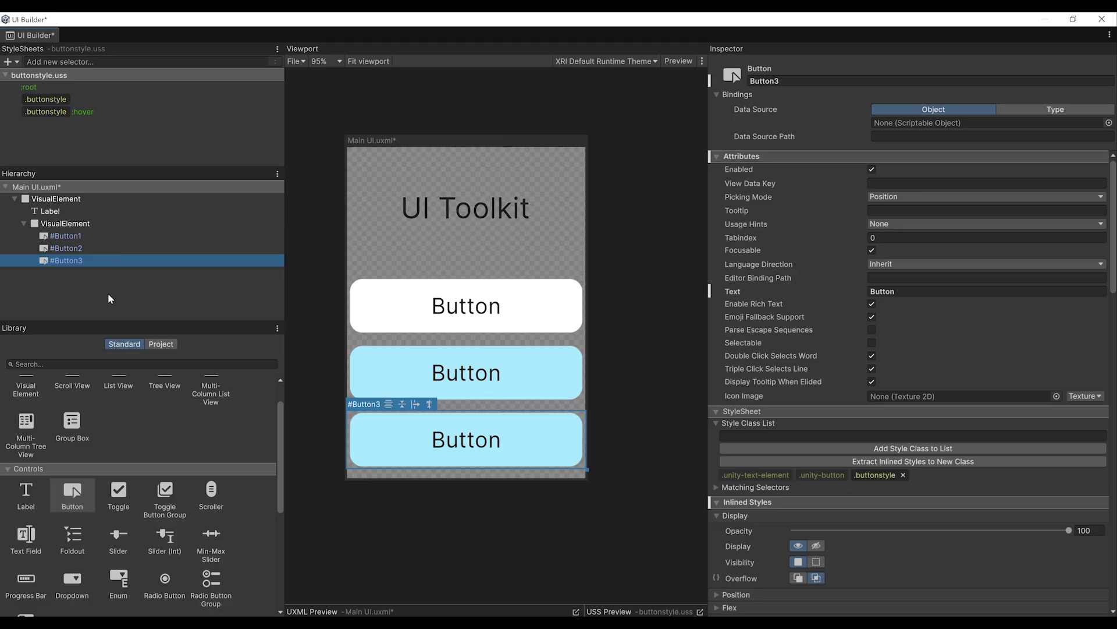
click(1101, 19)
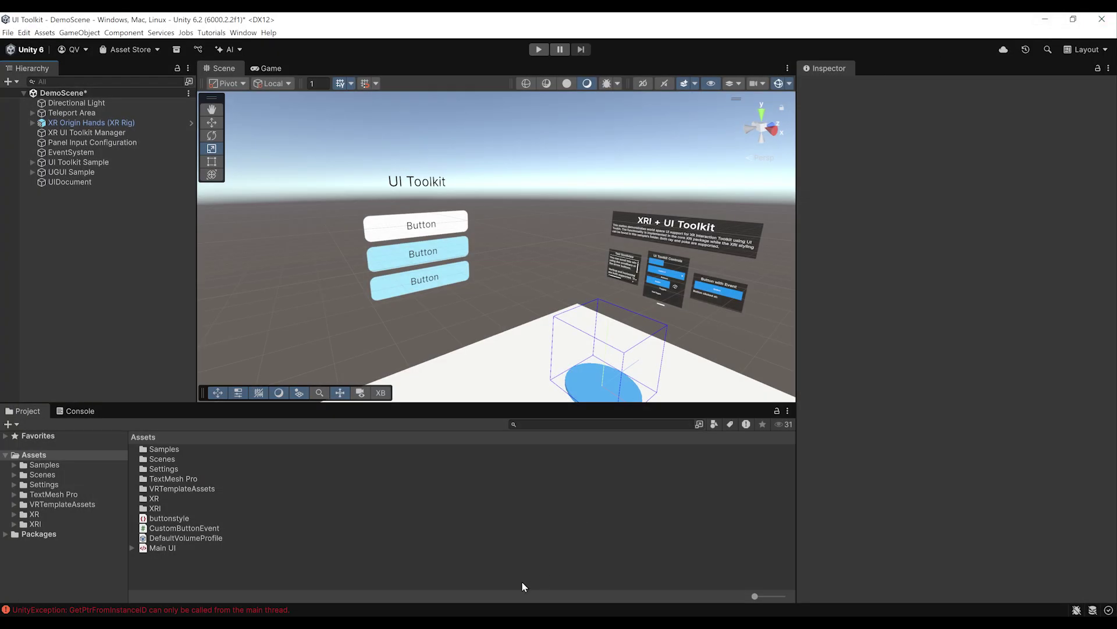
Return to Visual Studio and declare Button button1 = root.Q<Button>("Button1"); below the root declaration in Start()
key(alt+Tab)
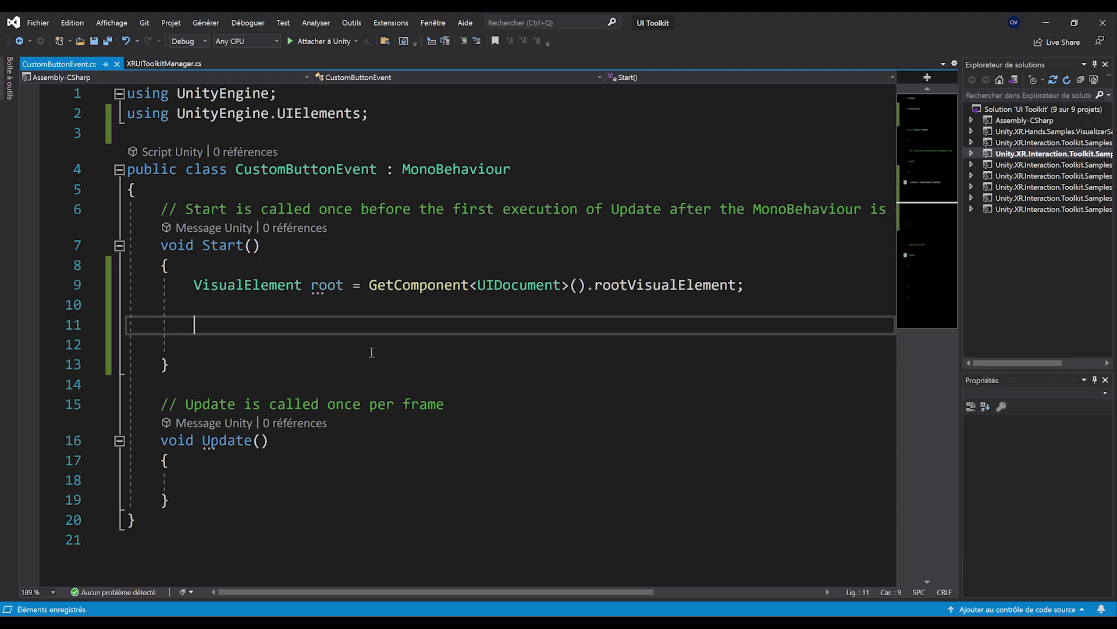
text(Button button1 )
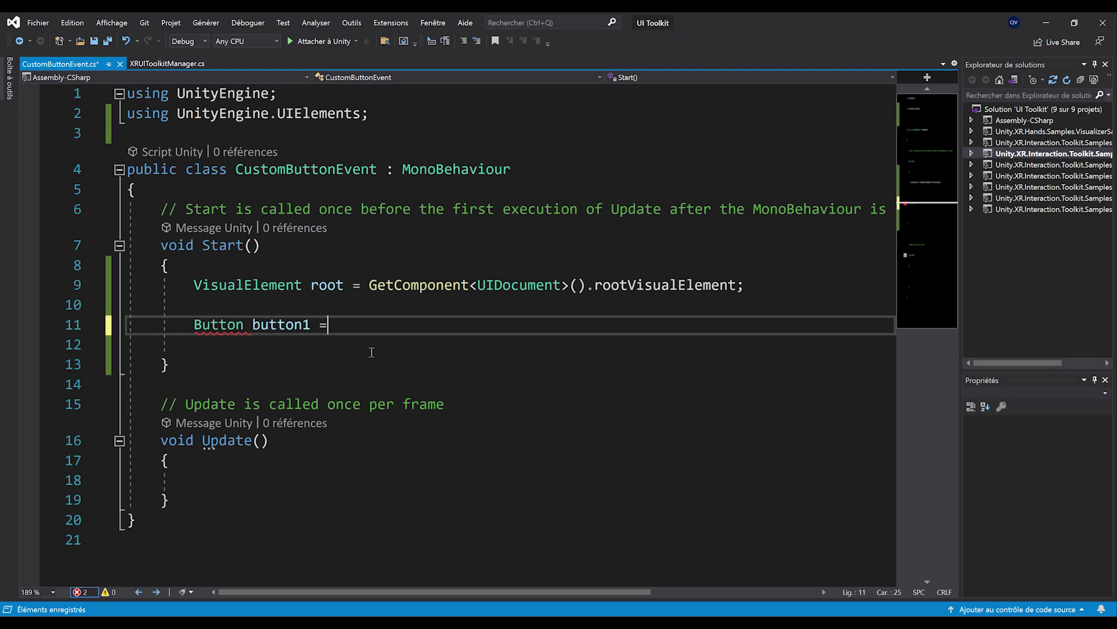
text(= root.)
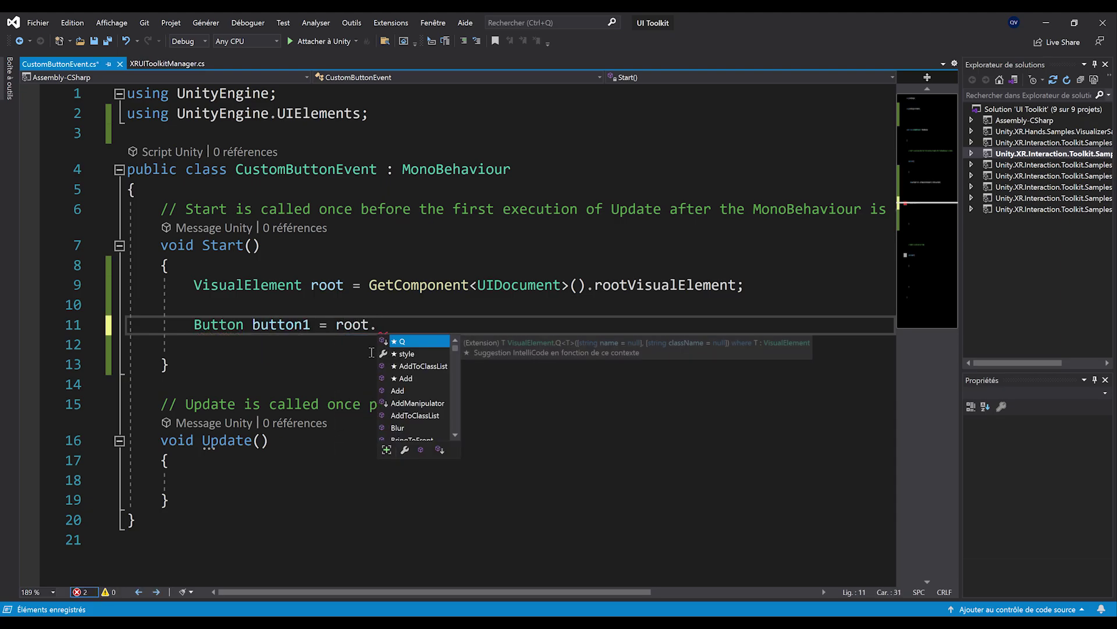
text(Q<Button>)
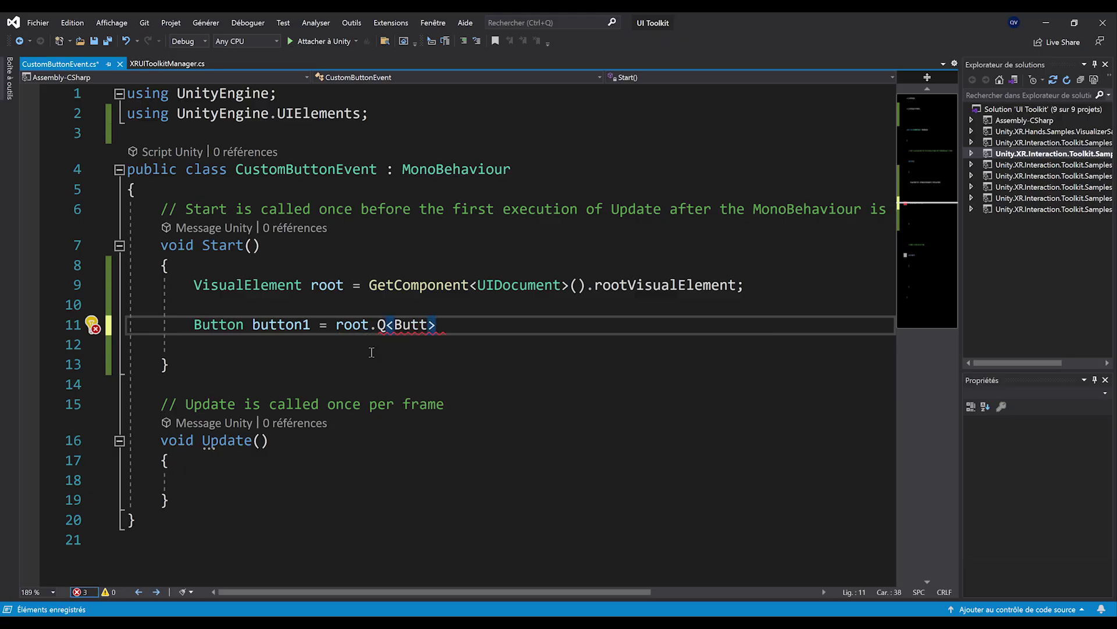
text((")
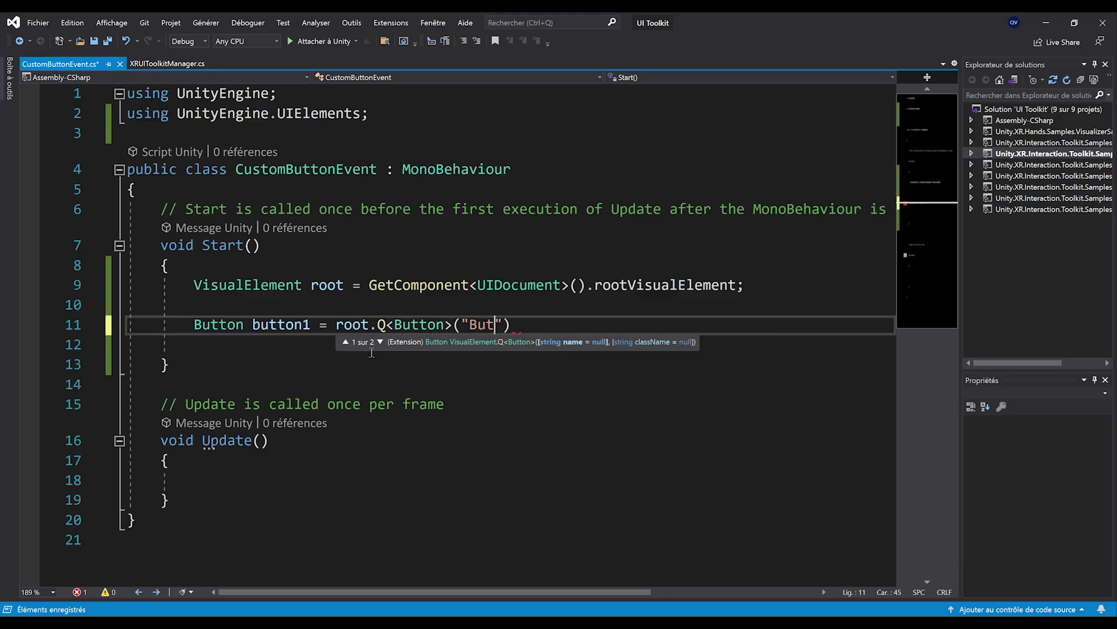
text(Button1");)
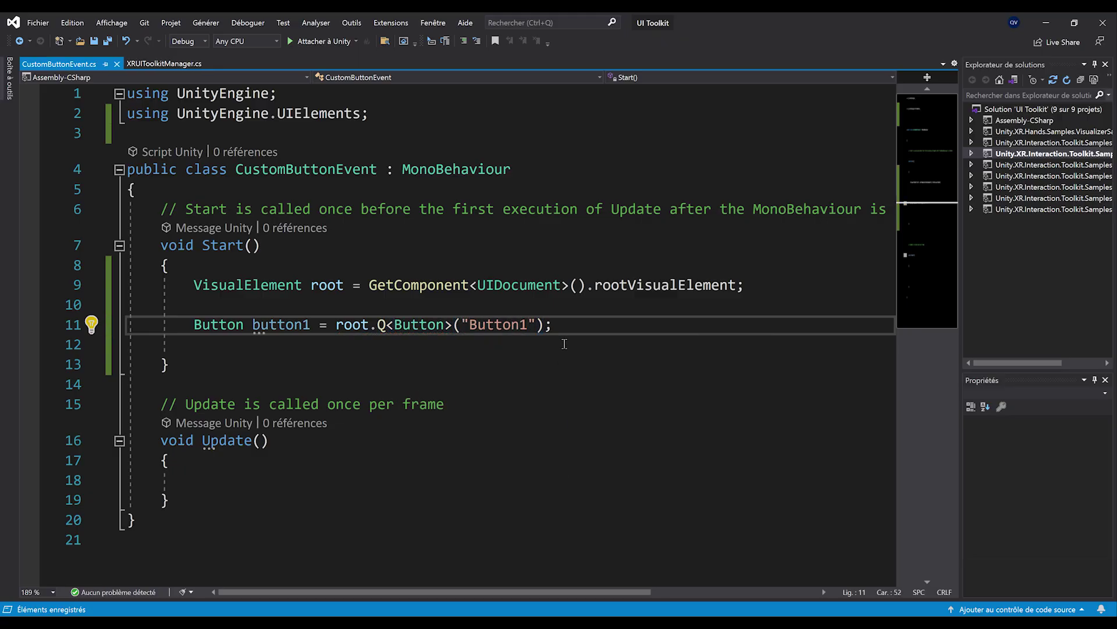
Duplicate the button1 declaration twice below itself and rename the copied variables button2 and button3
key(shift+Up)
click(581, 327)
key(ctrl+v)
key(ctrl+v)
click(306, 344)
key(Delete)
text(2)
key(Down)
key(BackSpace)
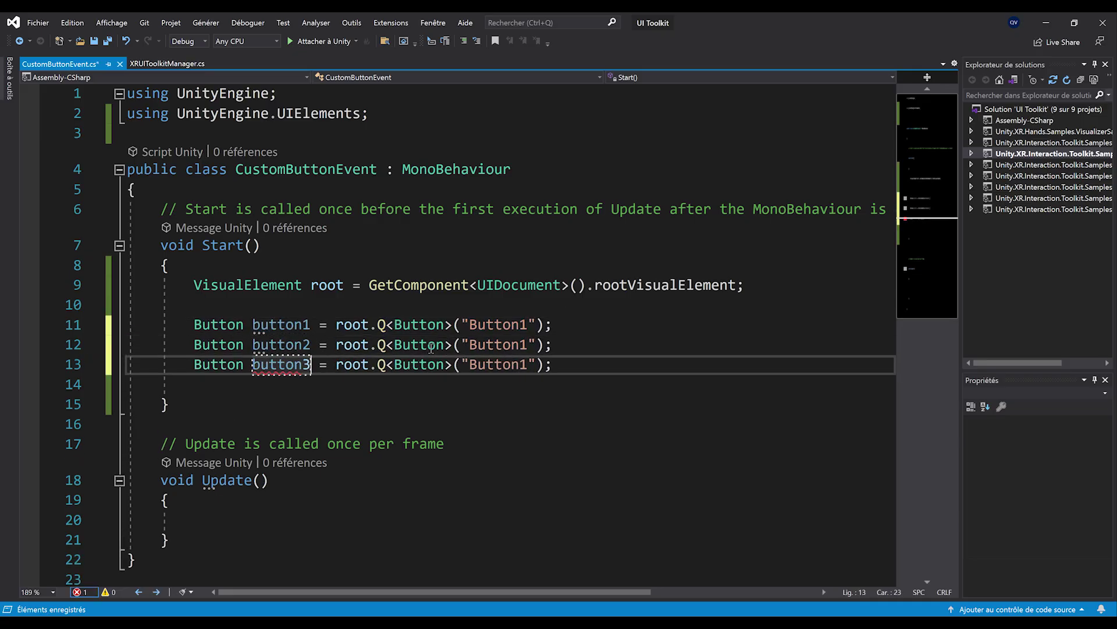
text(3)
Change the queried names in the button2 and button3 declarations to "Button2" and "Button3", and add a blank line below them
click(528, 344)
key(BackSpace)
text(2)
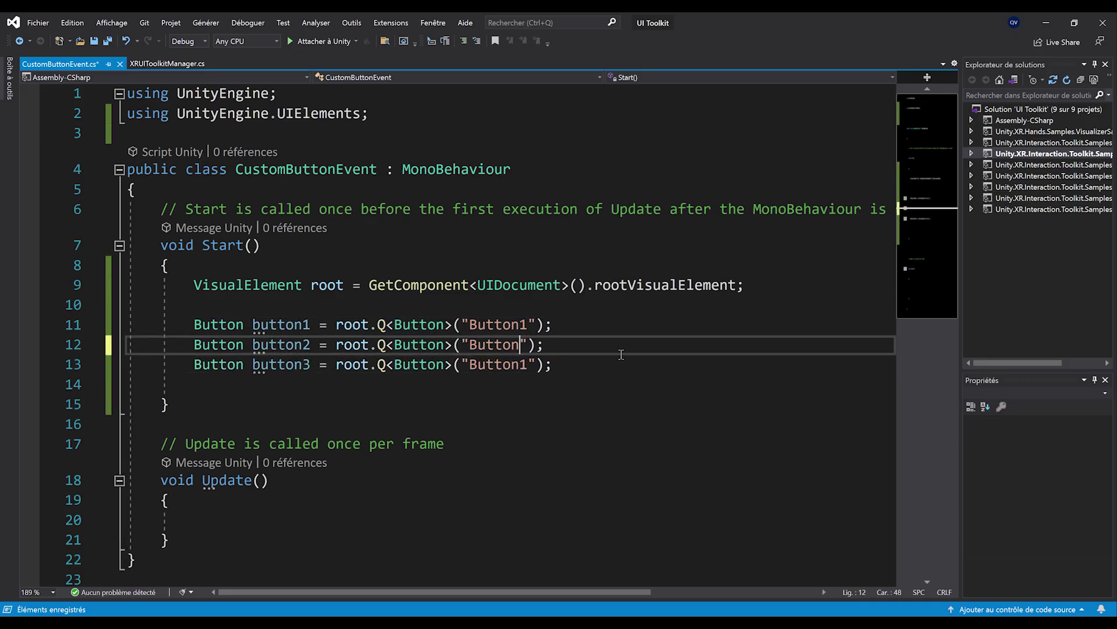
key(Down)
key(BackSpace)
text(3)
ctrl+scroll(459, 329, down, 2)
click(459, 329)
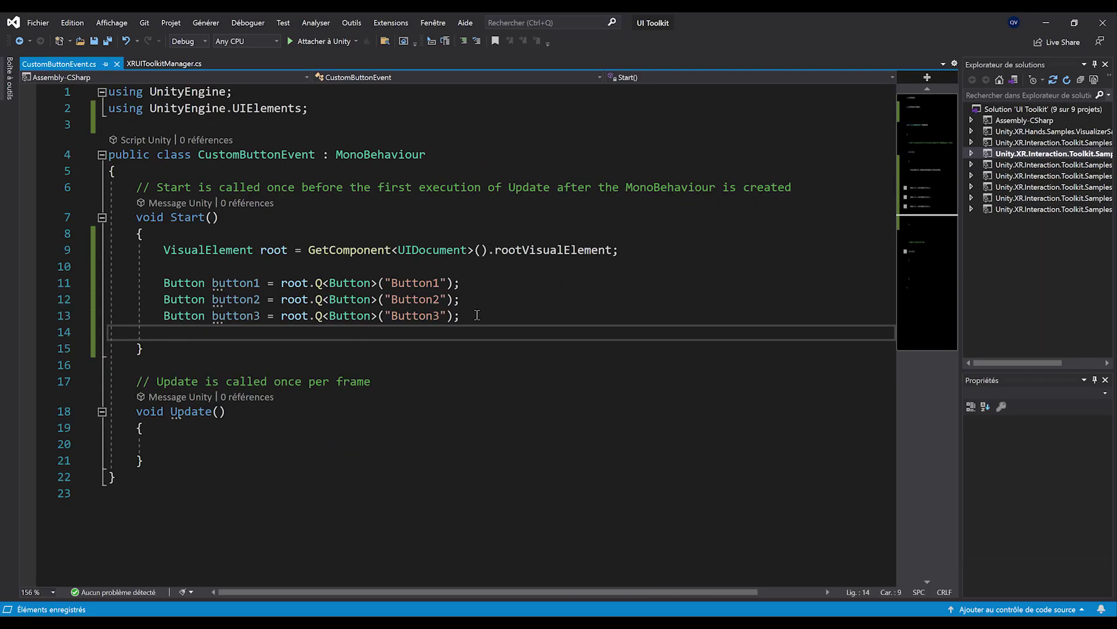
key(Return)
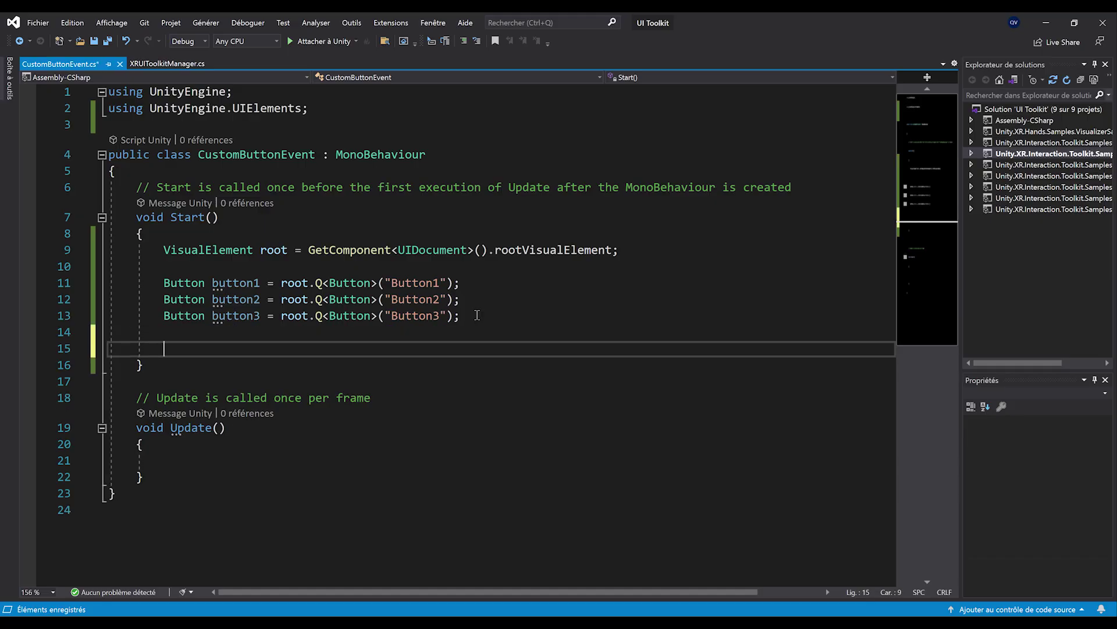
Declare the field public Renderer rend; at the beginning of the CustomButtonEvent class and save the script
click(432, 171)
key(Return)
key(Return)
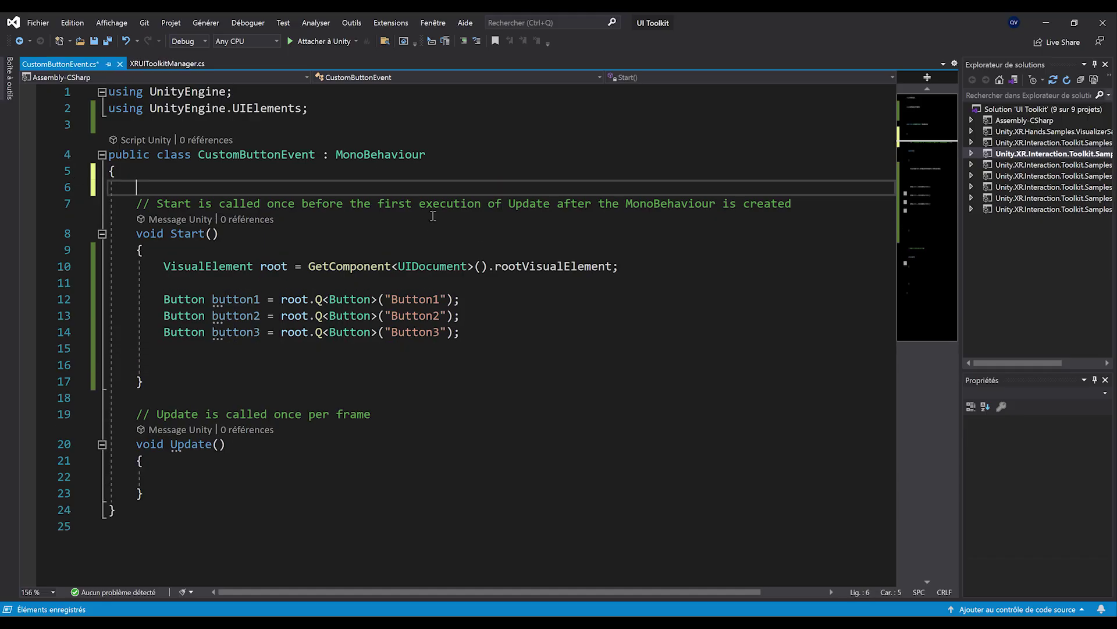
key(Up)
text(public )
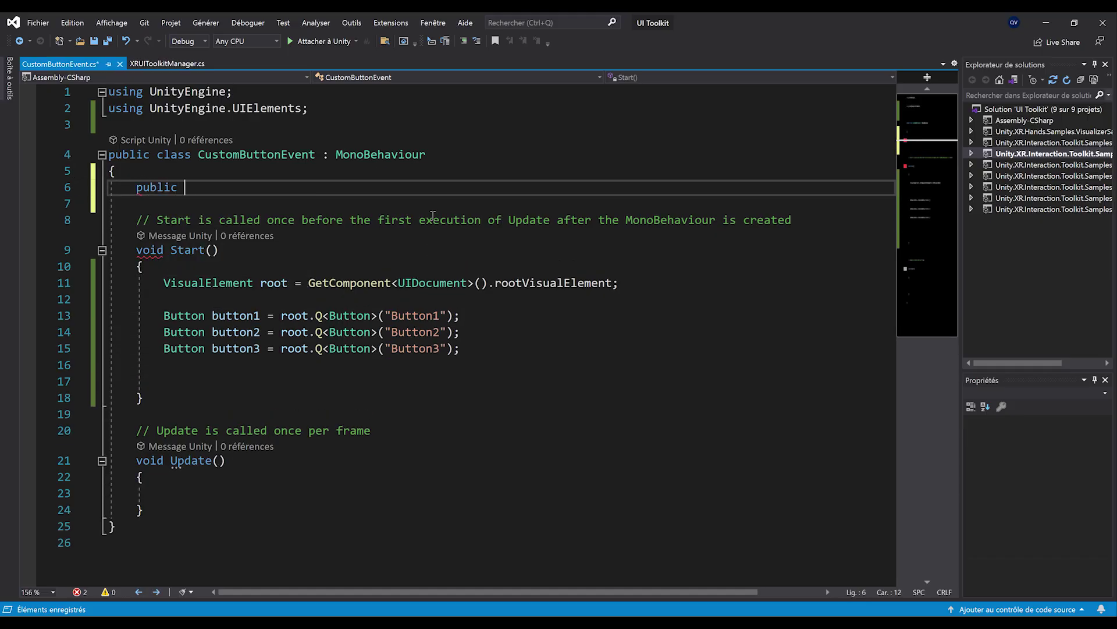
text(Renderer rend;)
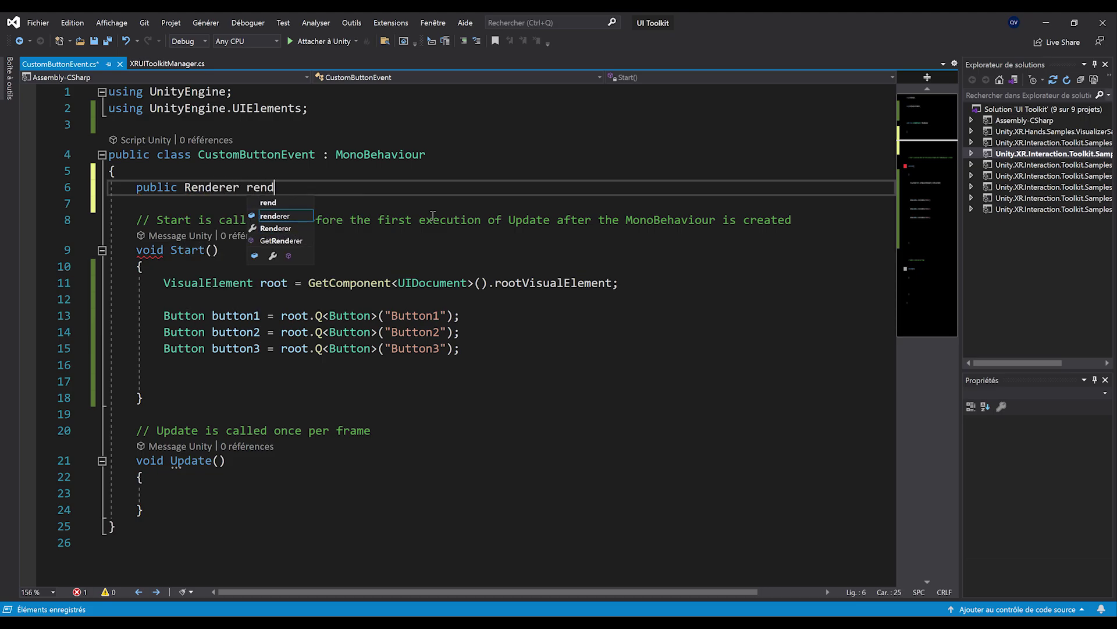
key(ctrl+s)
click(326, 380)
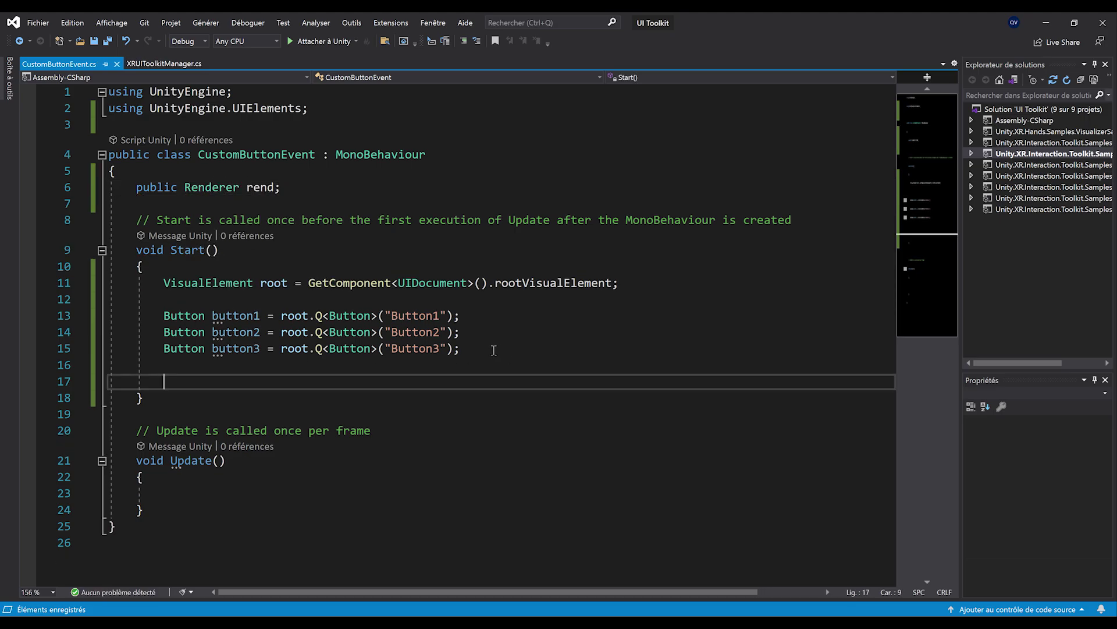
Delete the Update() method together with its comment from the CustomButtonEvent class
scroll(447, 329, down, 1)
drag(230, 460, 143, 382)
key(BackSpace)
key(BackSpace)
Below Start(), add the method public void SetColor(Color _color) containing rend.material.color = _color;
text(public )
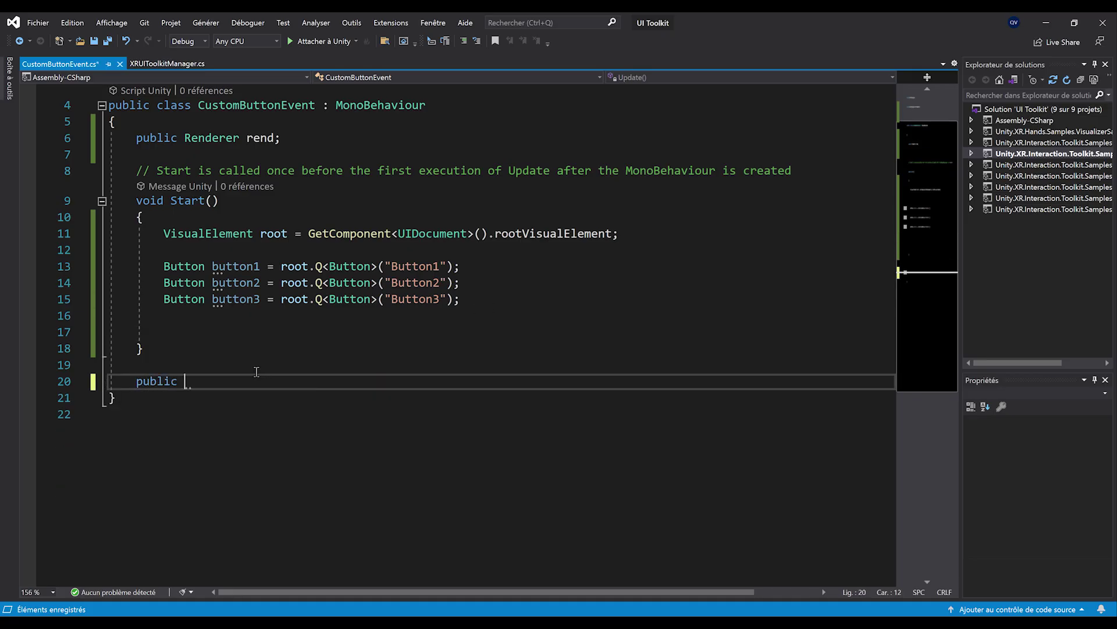
text(void SetColor(Color )
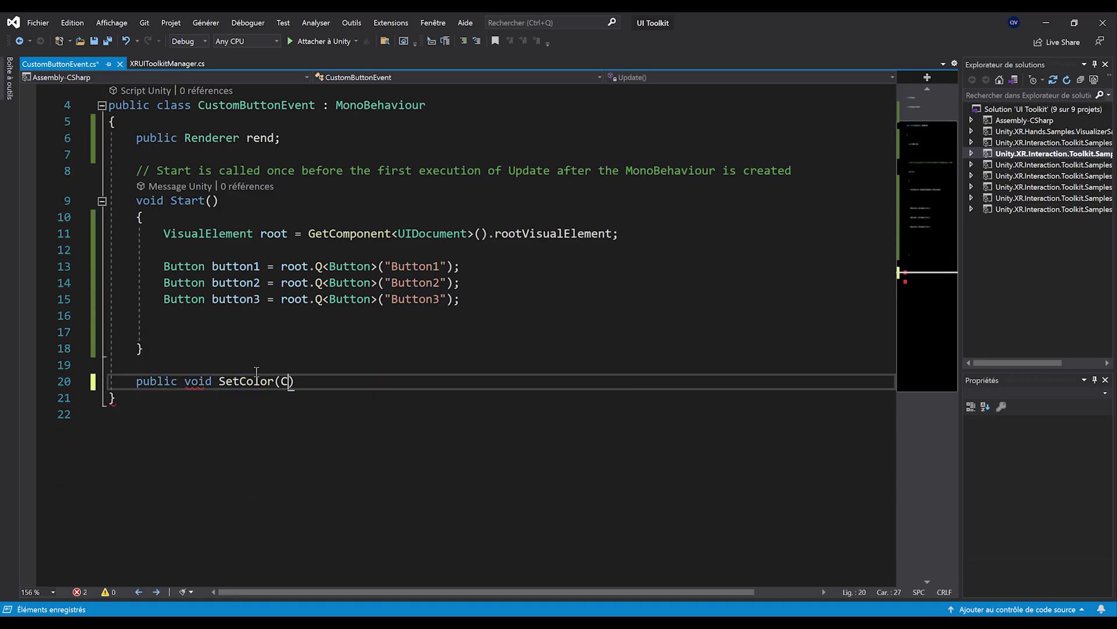
text(_color))
key(Return)
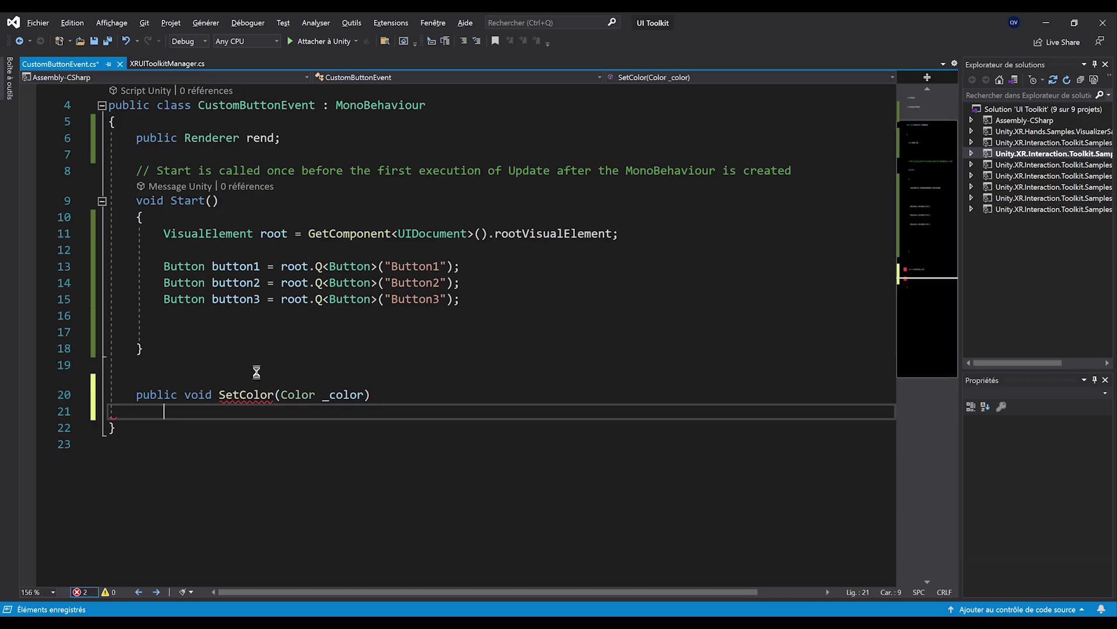
text({)
key(Return)
text(rend.c)
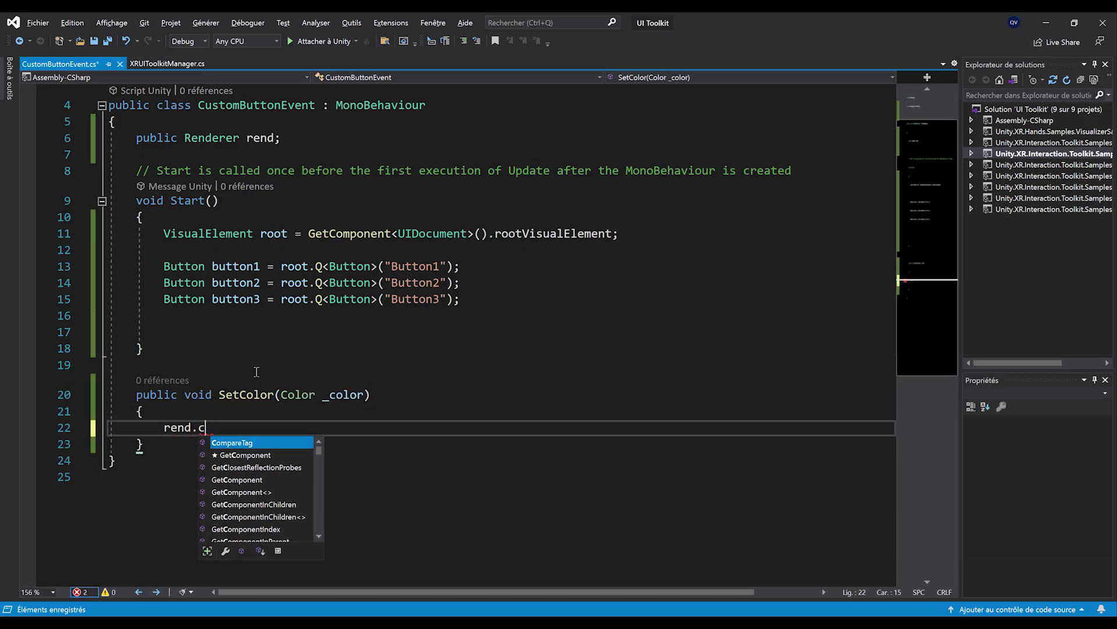
key(BackSpace)
text(material)
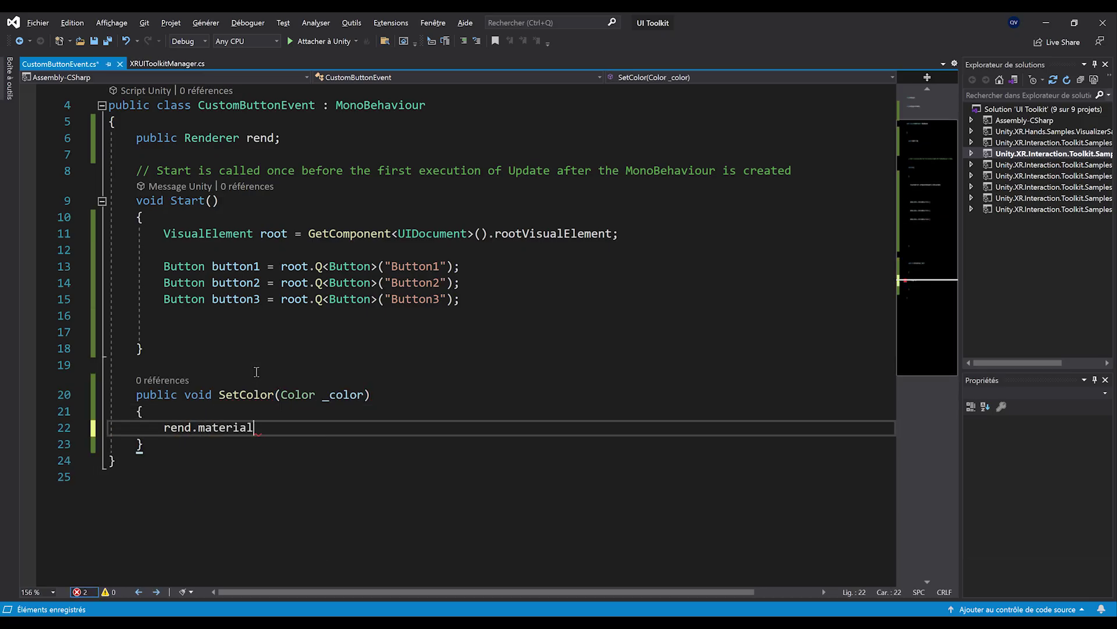
text(.color = _color;)
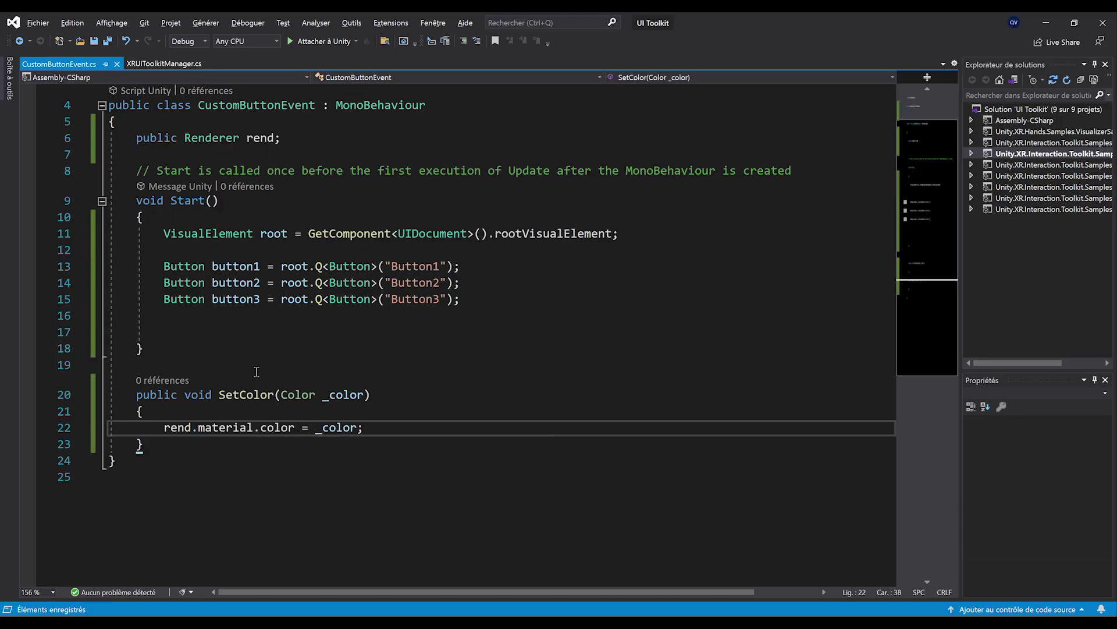
At the end of Start(), subscribe to the first button's event with button1.clicked += () => SetColor(Color.red);
click(389, 332)
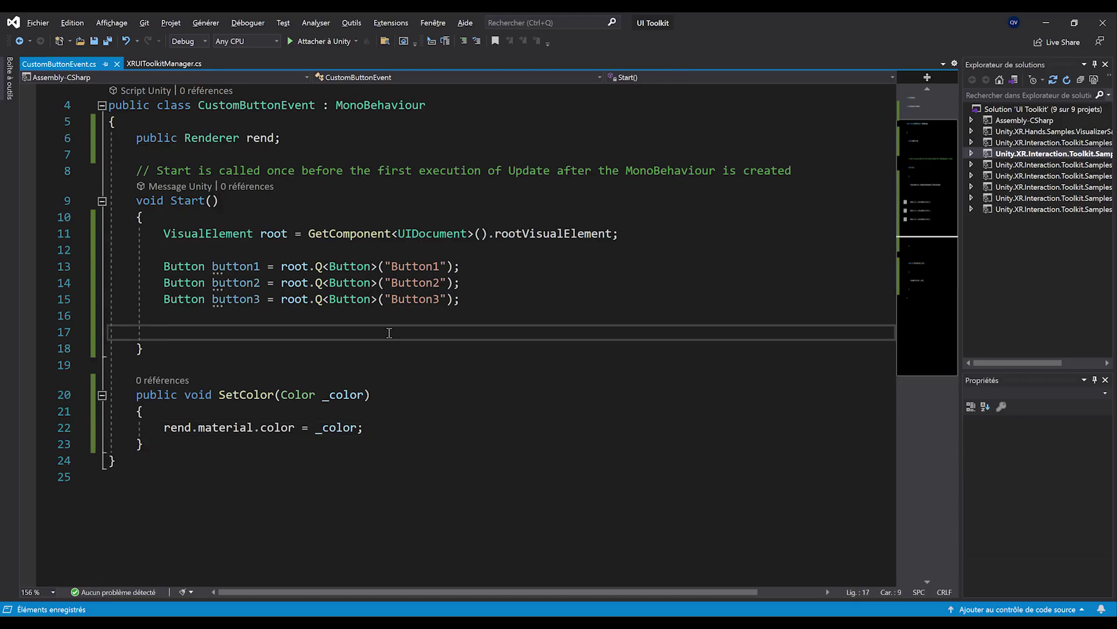
text(butt)
key(Tab)
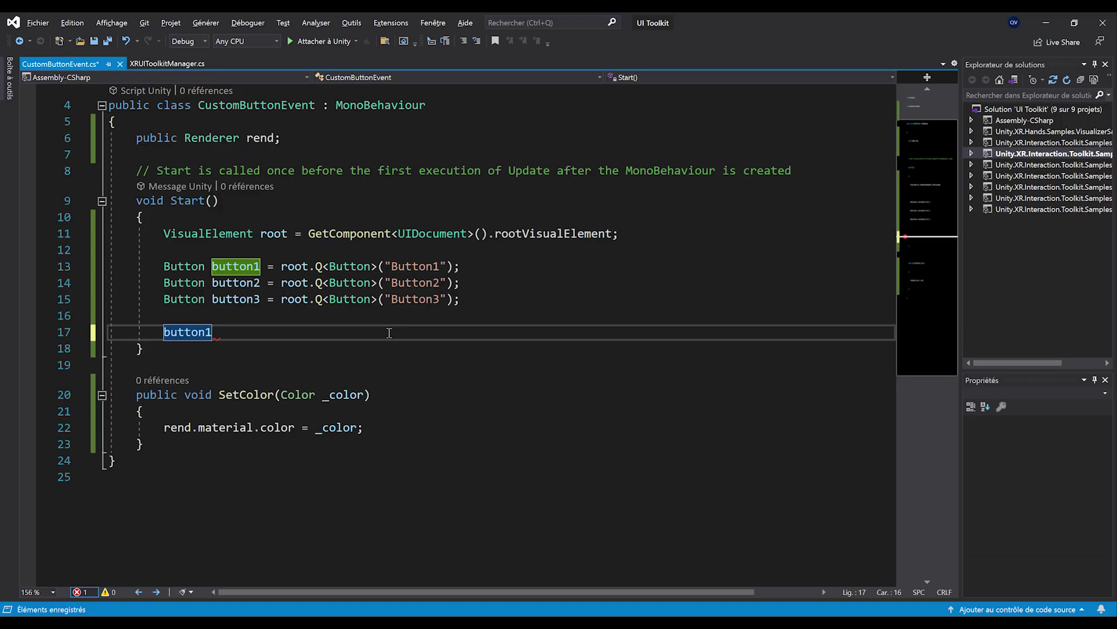
text(.clicked +)
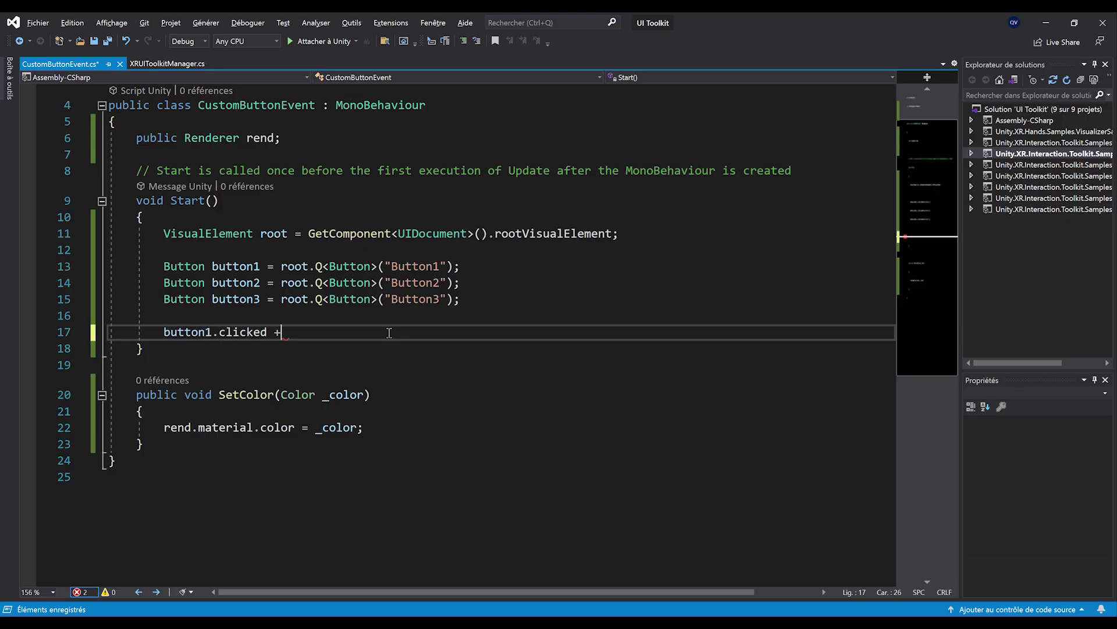
text(= )
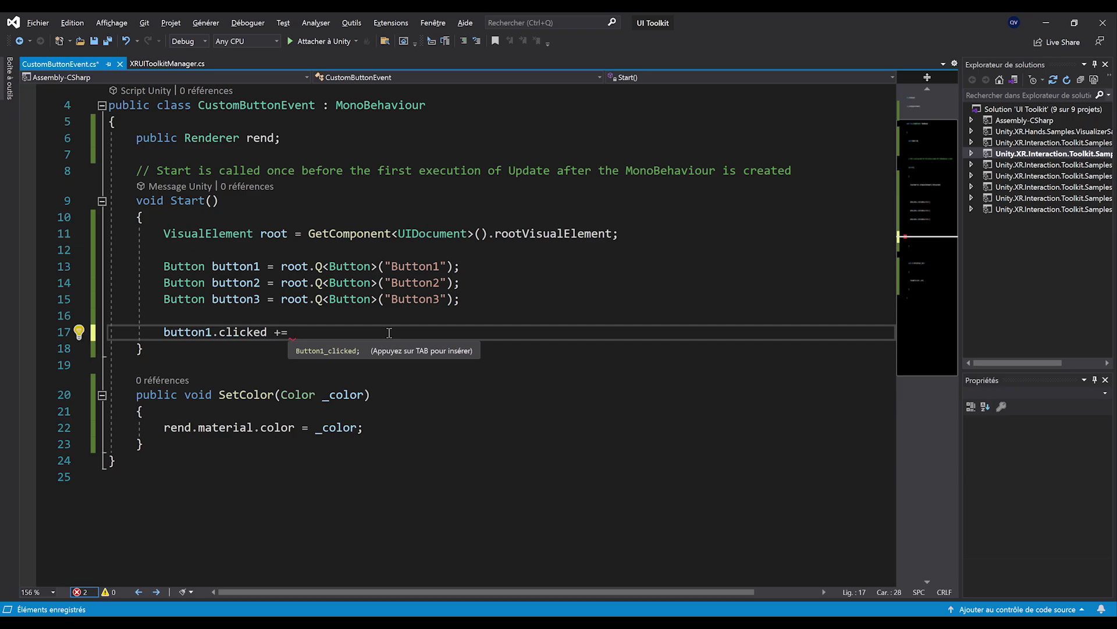
text(()
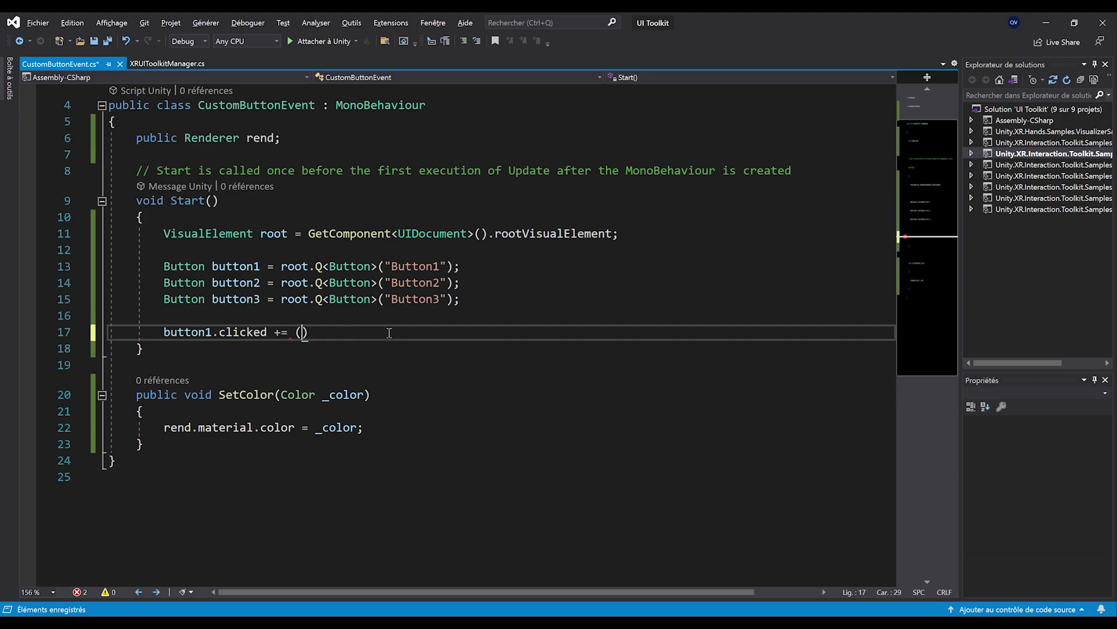
text() => SetColor(")
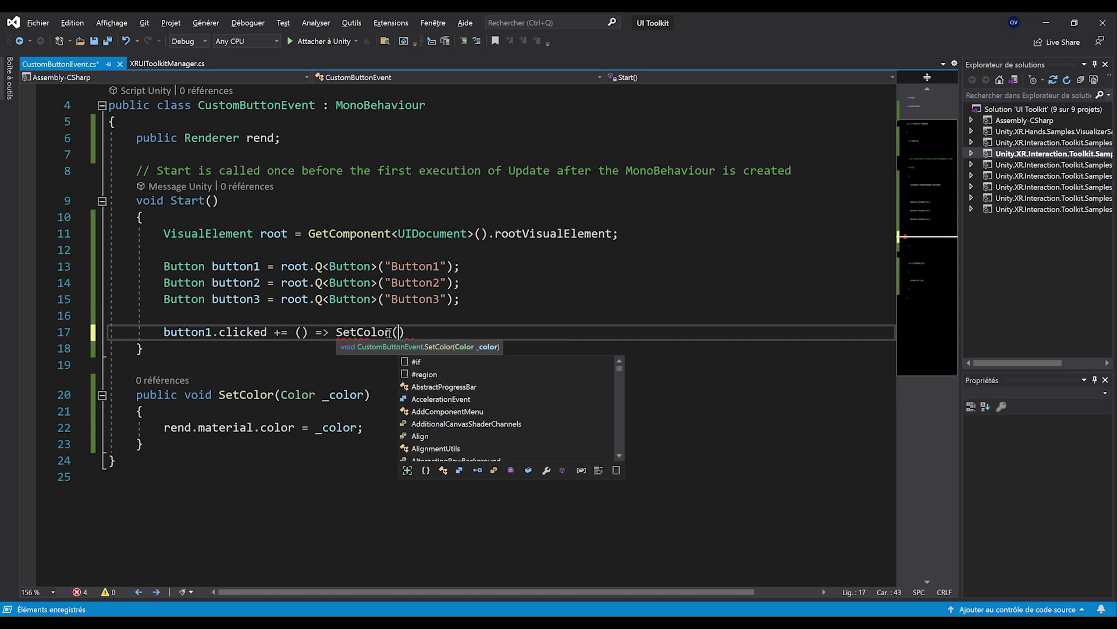
text(olor.red);)
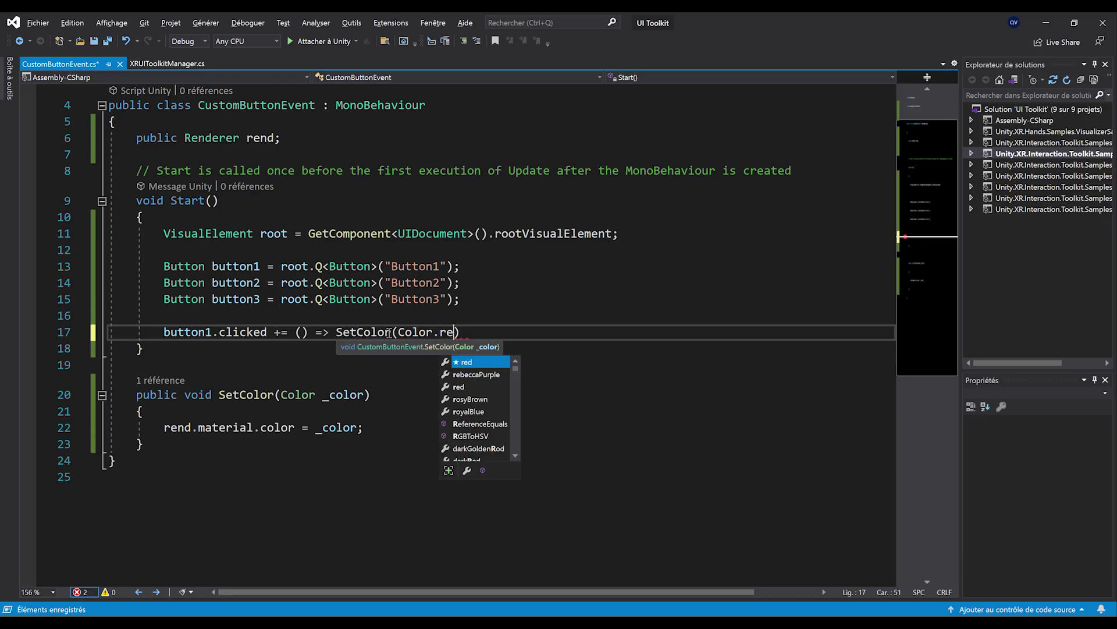
Duplicate the button1.clicked += () => SetColor(Color.red); line twice below itself at the end of Start()
drag(492, 333, 490, 319)
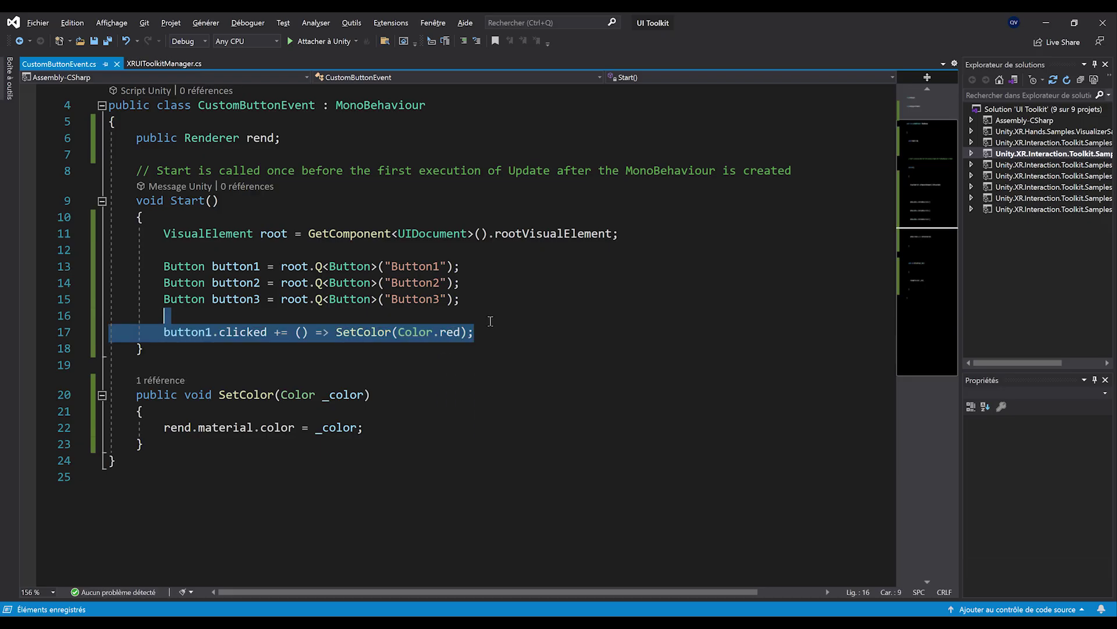
key(ctrl+c)
click(492, 330)
key(ctrl+v)
key(ctrl+v)
Change the second subscription line to button2.clicked with SetColor(Color.blue) and save the script
click(212, 348)
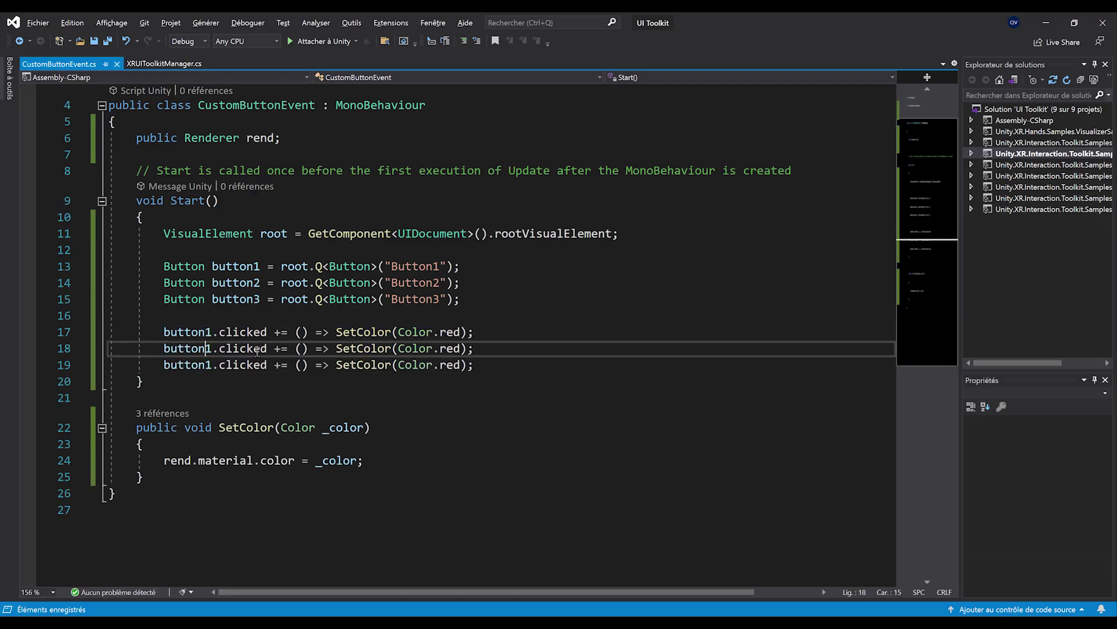
key(BackSpace)
text(2)
key(ctrl+s)
double_click(450, 349)
text(blue)
key(ctrl+s)
Change the third subscription line to button3.clicked with SetColor(Color.white)
click(256, 398)
click(213, 365)
key(BackSpace)
text(3)
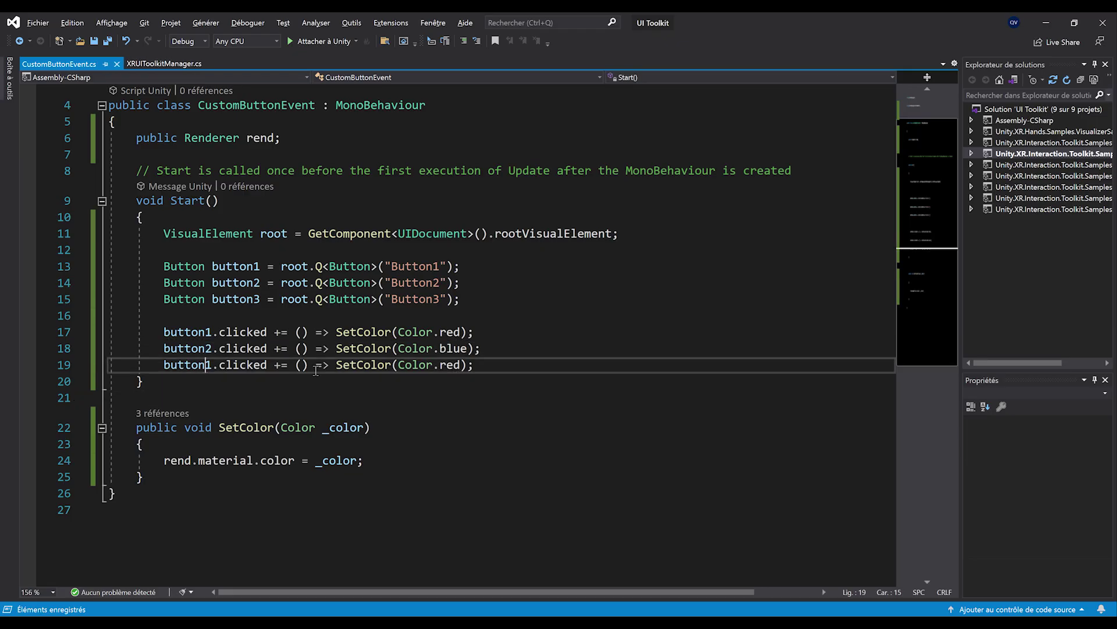
double_click(451, 365)
text(white)
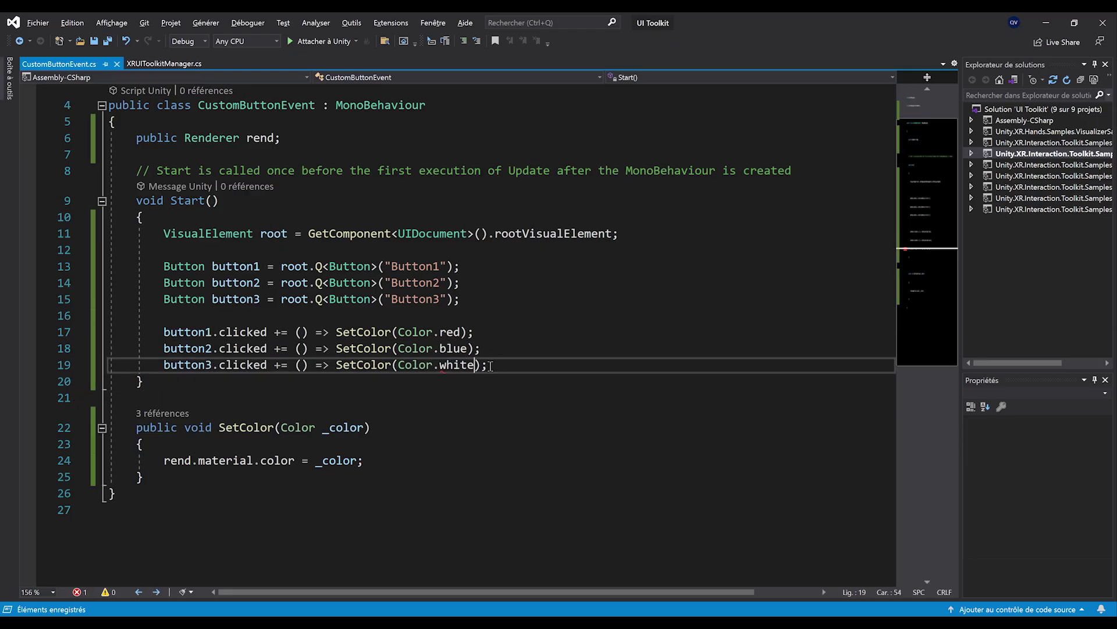
click(421, 382)
scroll(422, 384, up, 1)
ctrl+scroll(421, 384, down, 1)
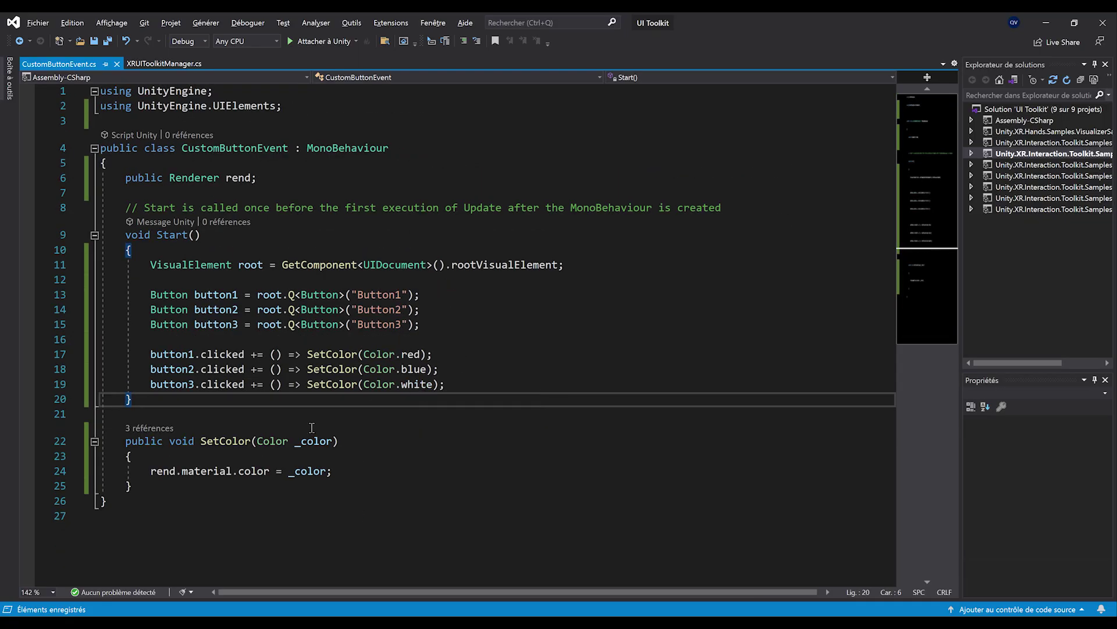
Switch to the Unity editor and add a 3D cube to DemoScene
click(1046, 22)
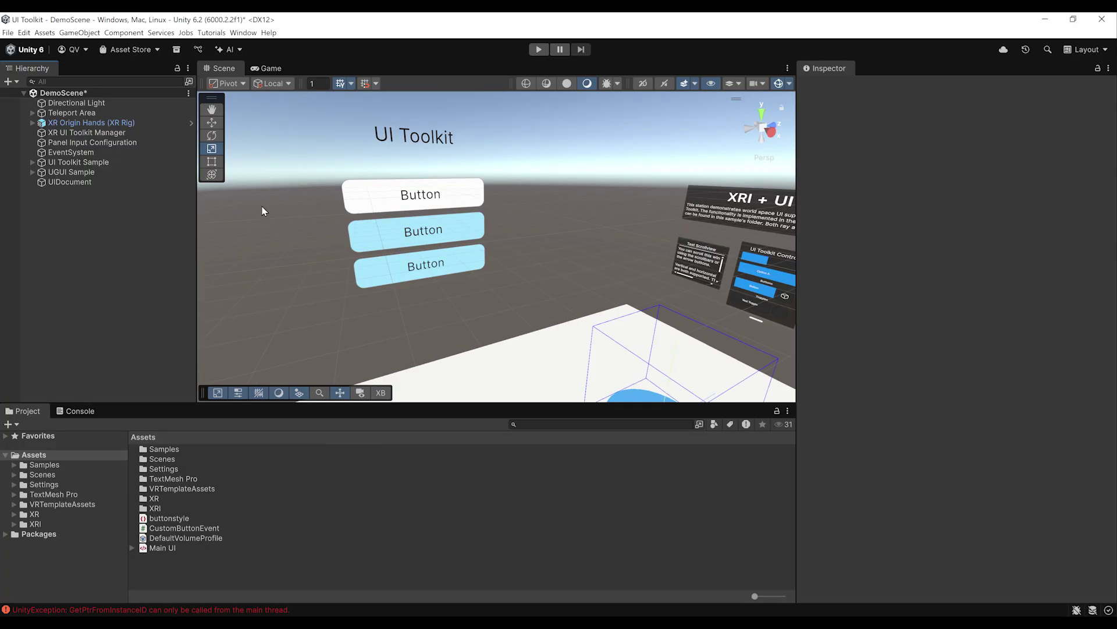
right_click(44, 207)
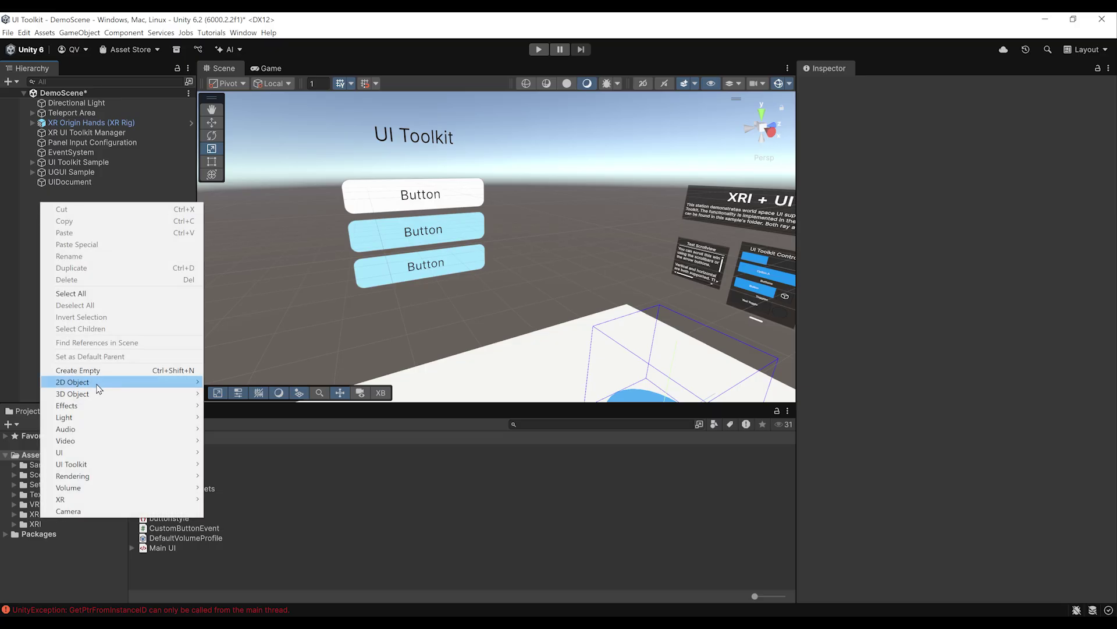
mouse_move(96, 395)
click(244, 398)
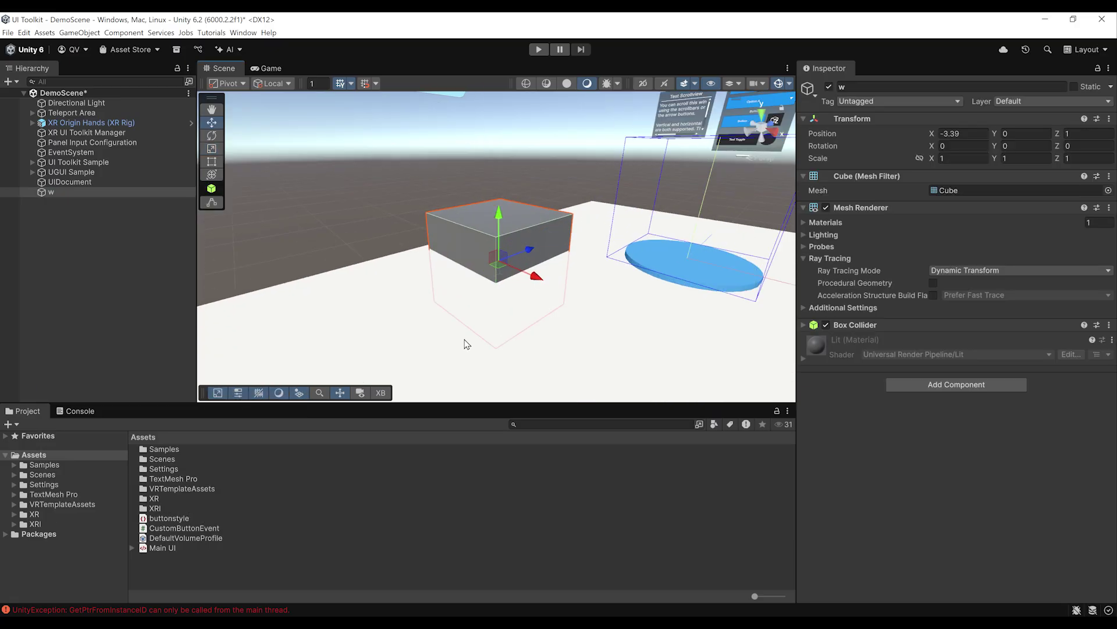
Place the cube beside the UI Toolkit panel at about (-3.6, 1.98, -1.25), scaled to about 0.47 and tilted on all axes
scroll(452, 340, down, 6)
middle_drag(510, 233, 475, 310)
scroll(474, 310, up, 4)
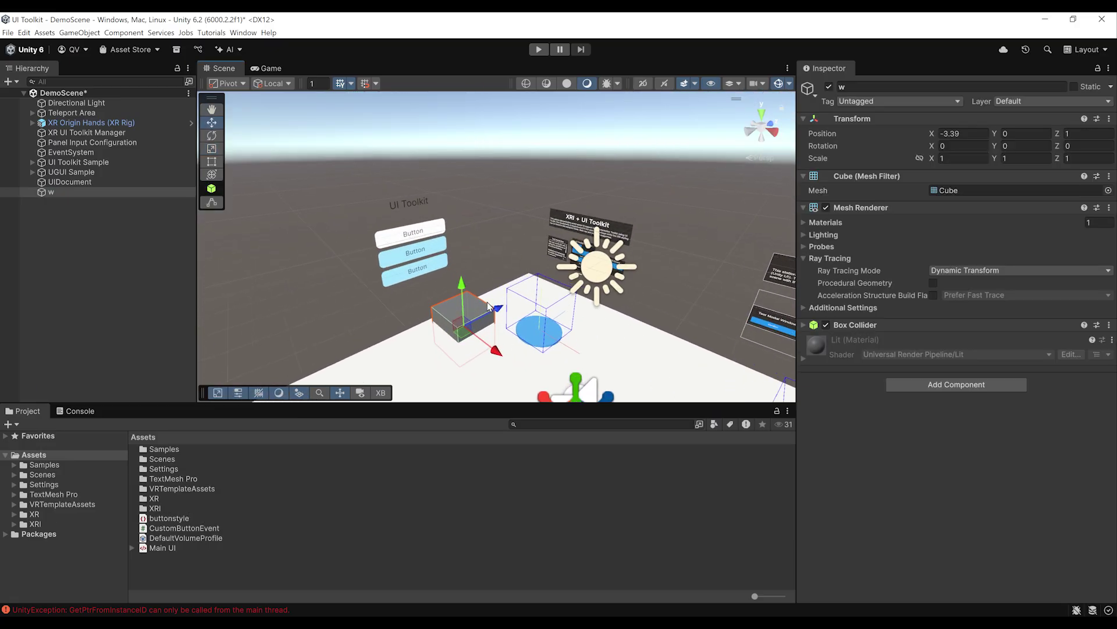
drag(506, 311, 473, 323)
drag(442, 300, 471, 263)
key(e)
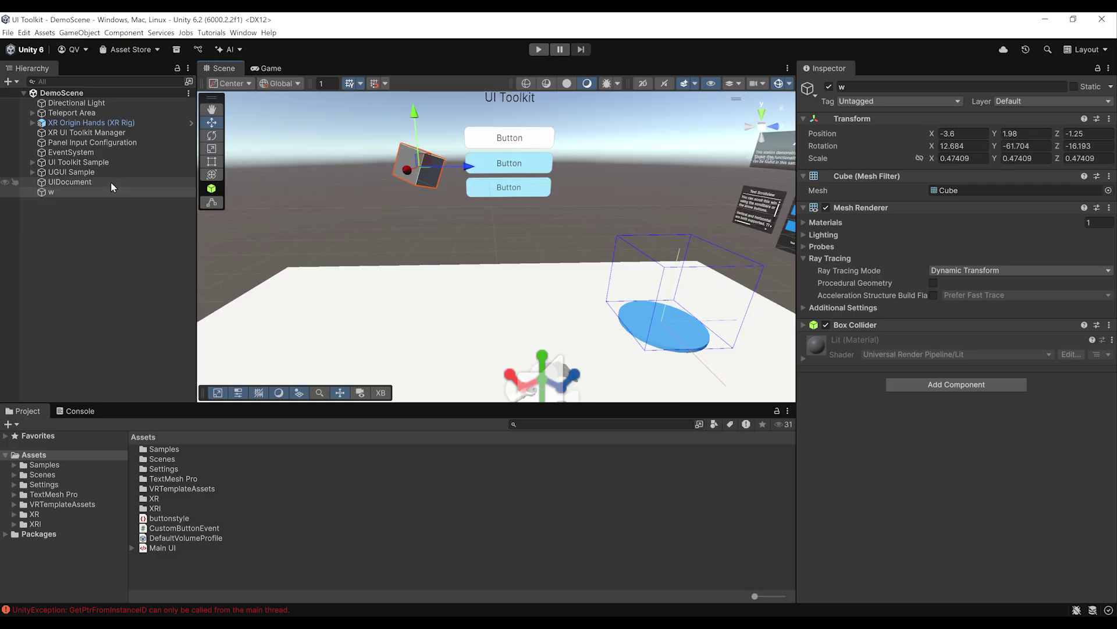
Assign the new cube's Mesh Renderer to the Rend field of the UIDocument object's Custom Button Event script
click(109, 183)
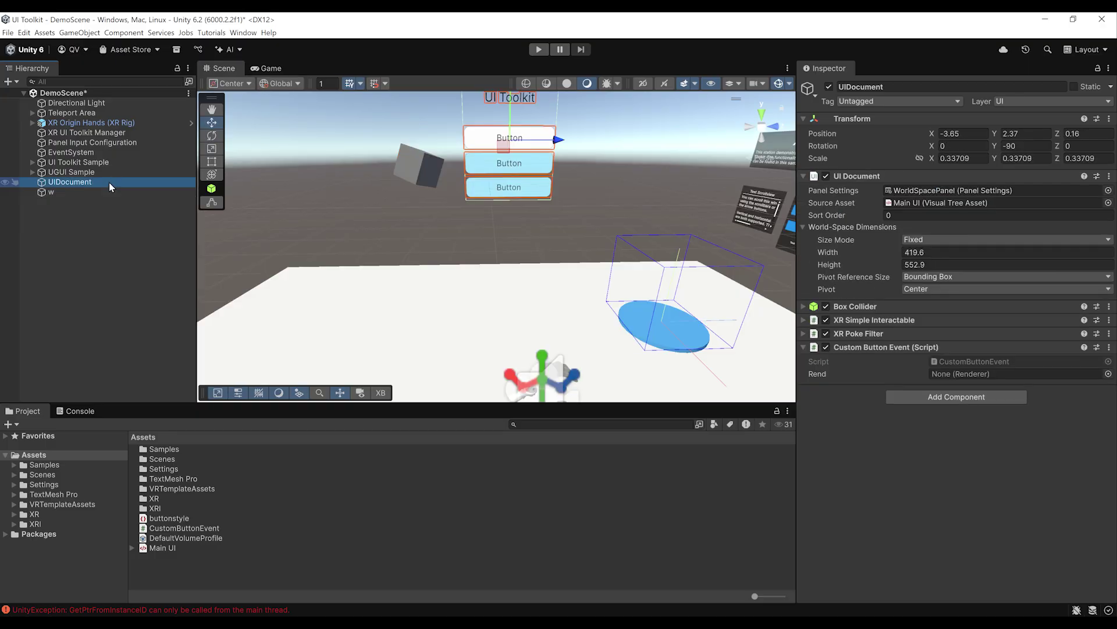
drag(109, 183, 938, 377)
key(f)
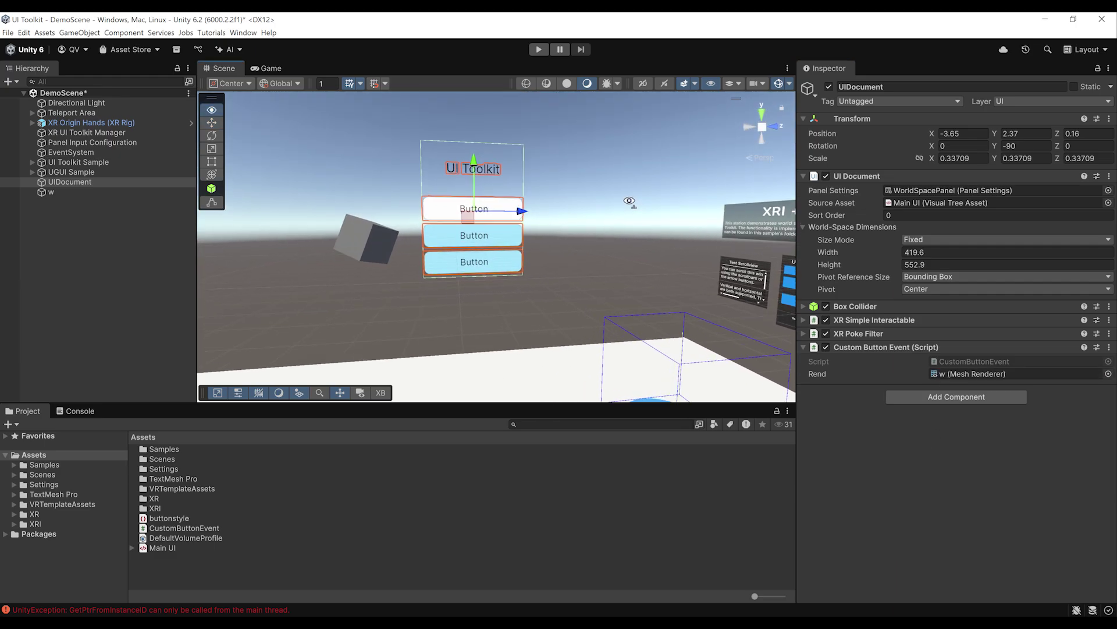
key(s)
right_drag(496, 253, 492, 299)
right_drag(414, 224, 389, 200)
key(w)
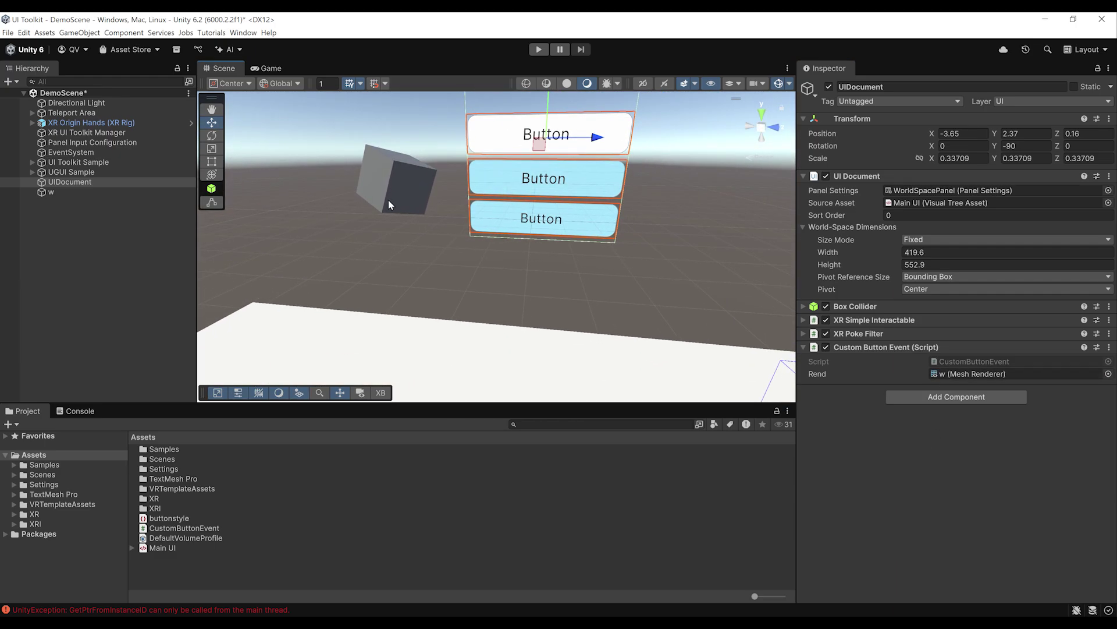
scroll(543, 261, down, 5)
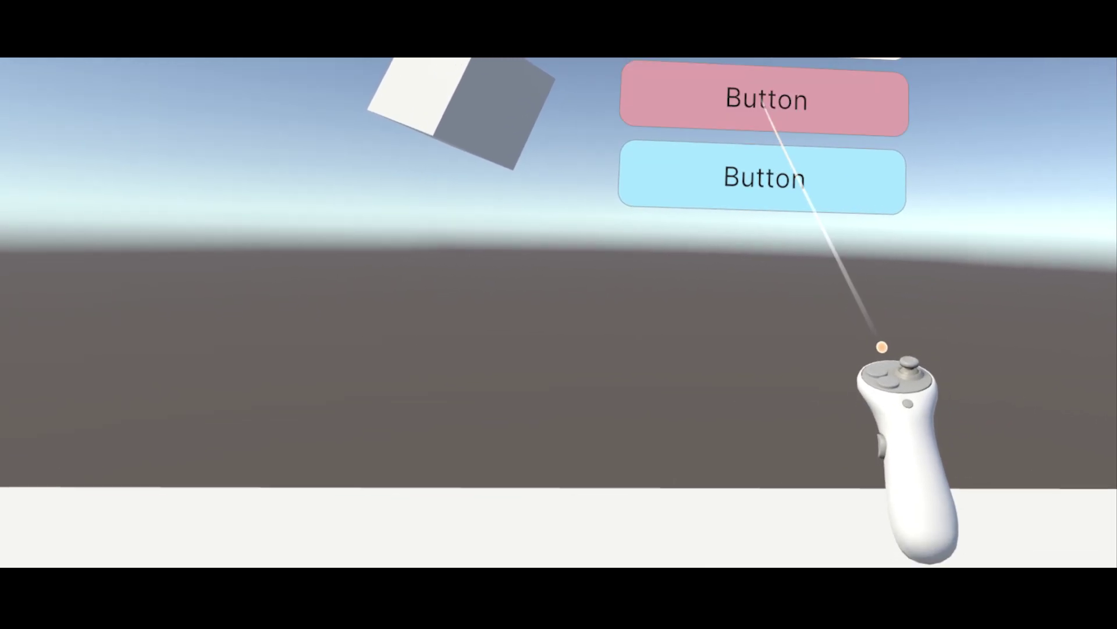
In the running VR scene, trigger the custom panel's middle button with the controller ray to test the cube's color change
click(803, 114)
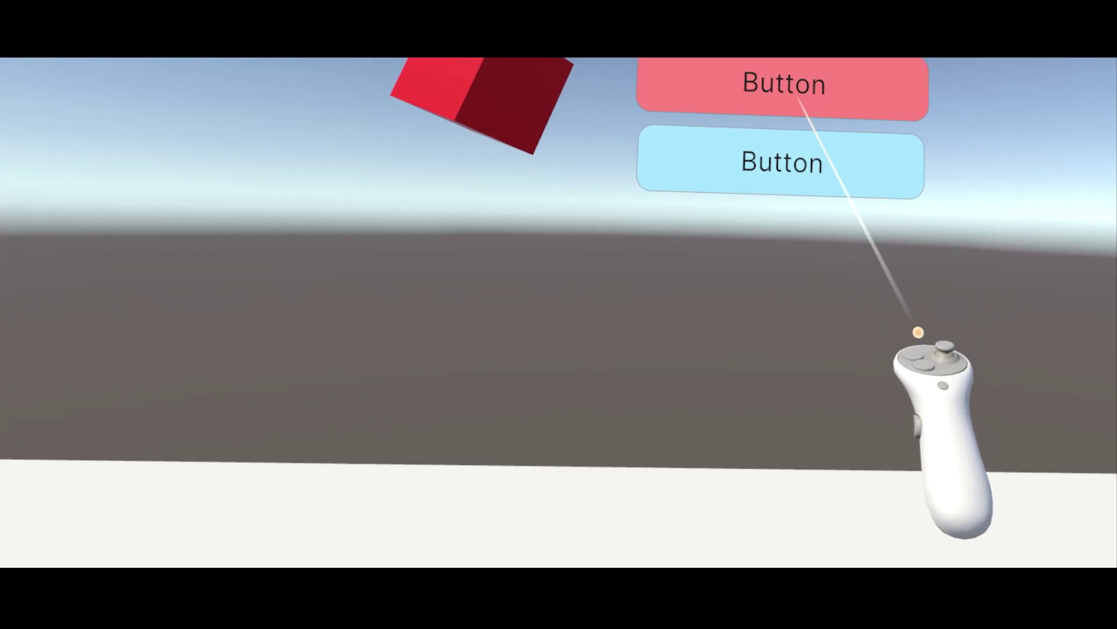